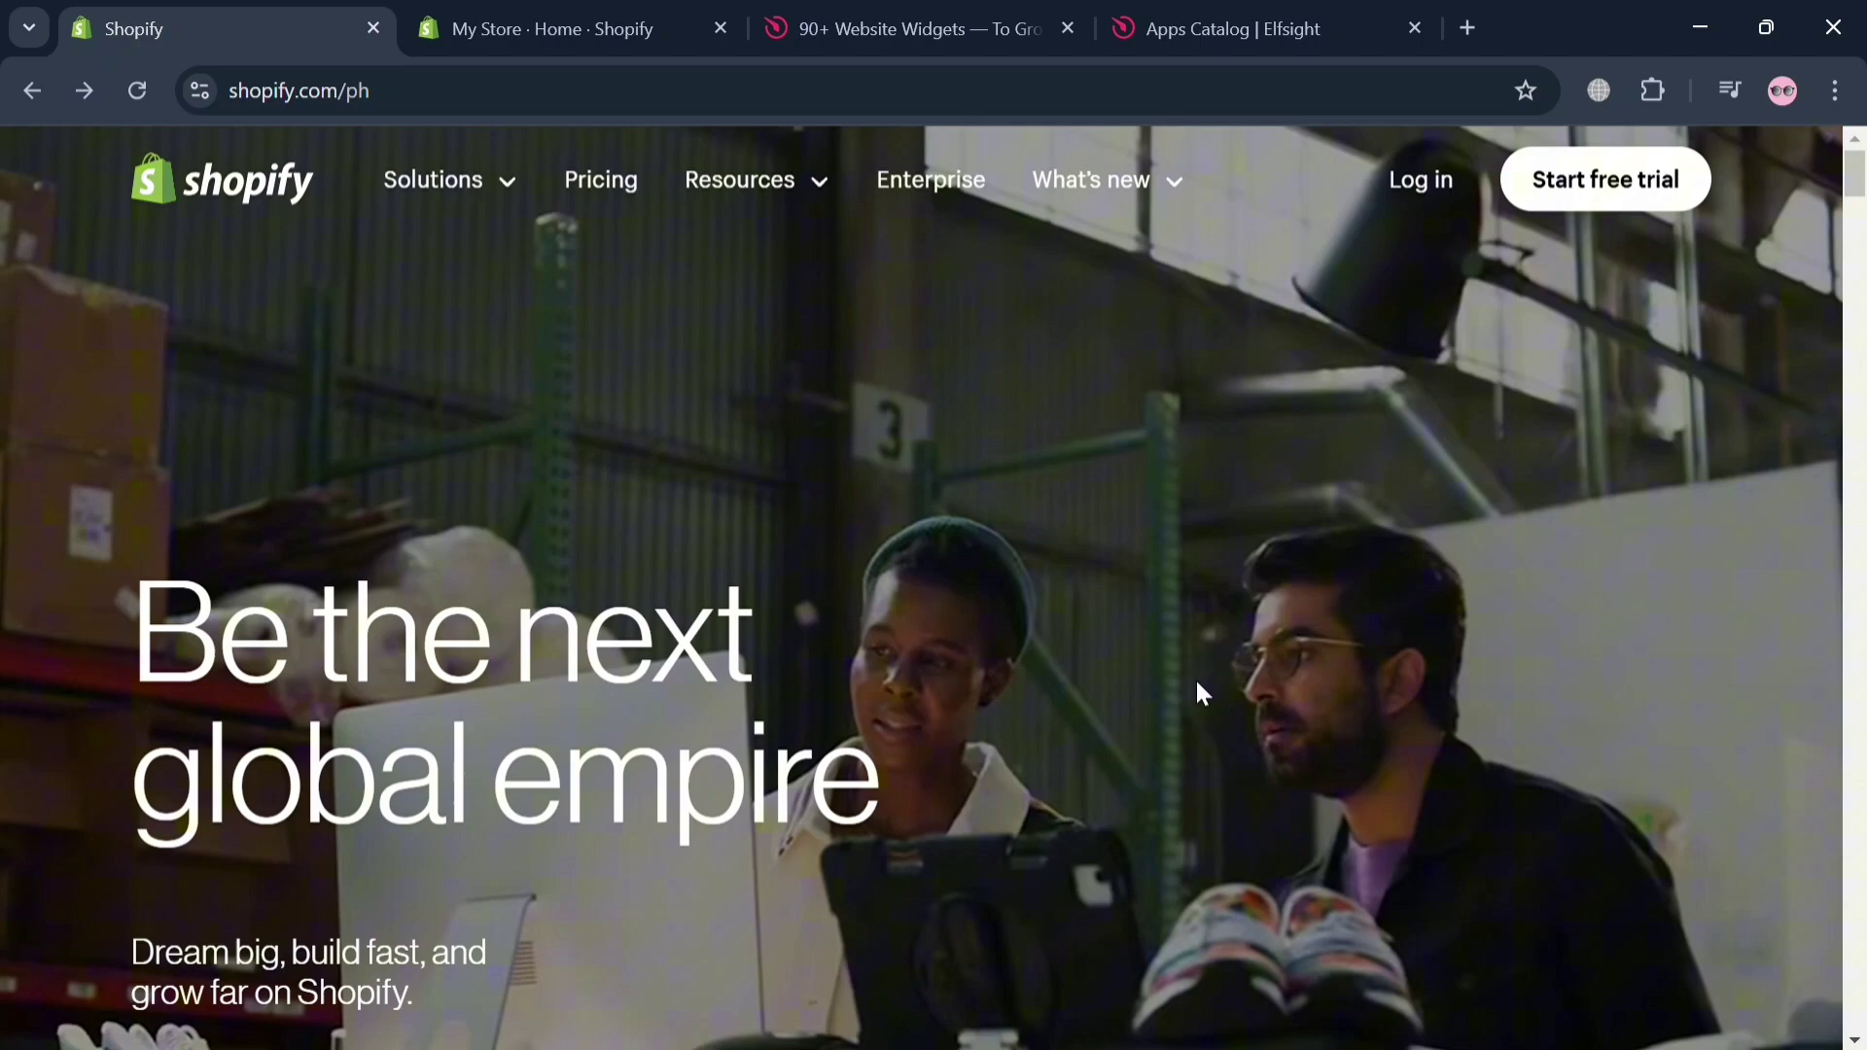
Scroll through the current page, then switch to the Shopify store admin
{"action": "scroll", "coordinate": [1202, 692], "scroll_direction": "down", "scroll_amount": 10}
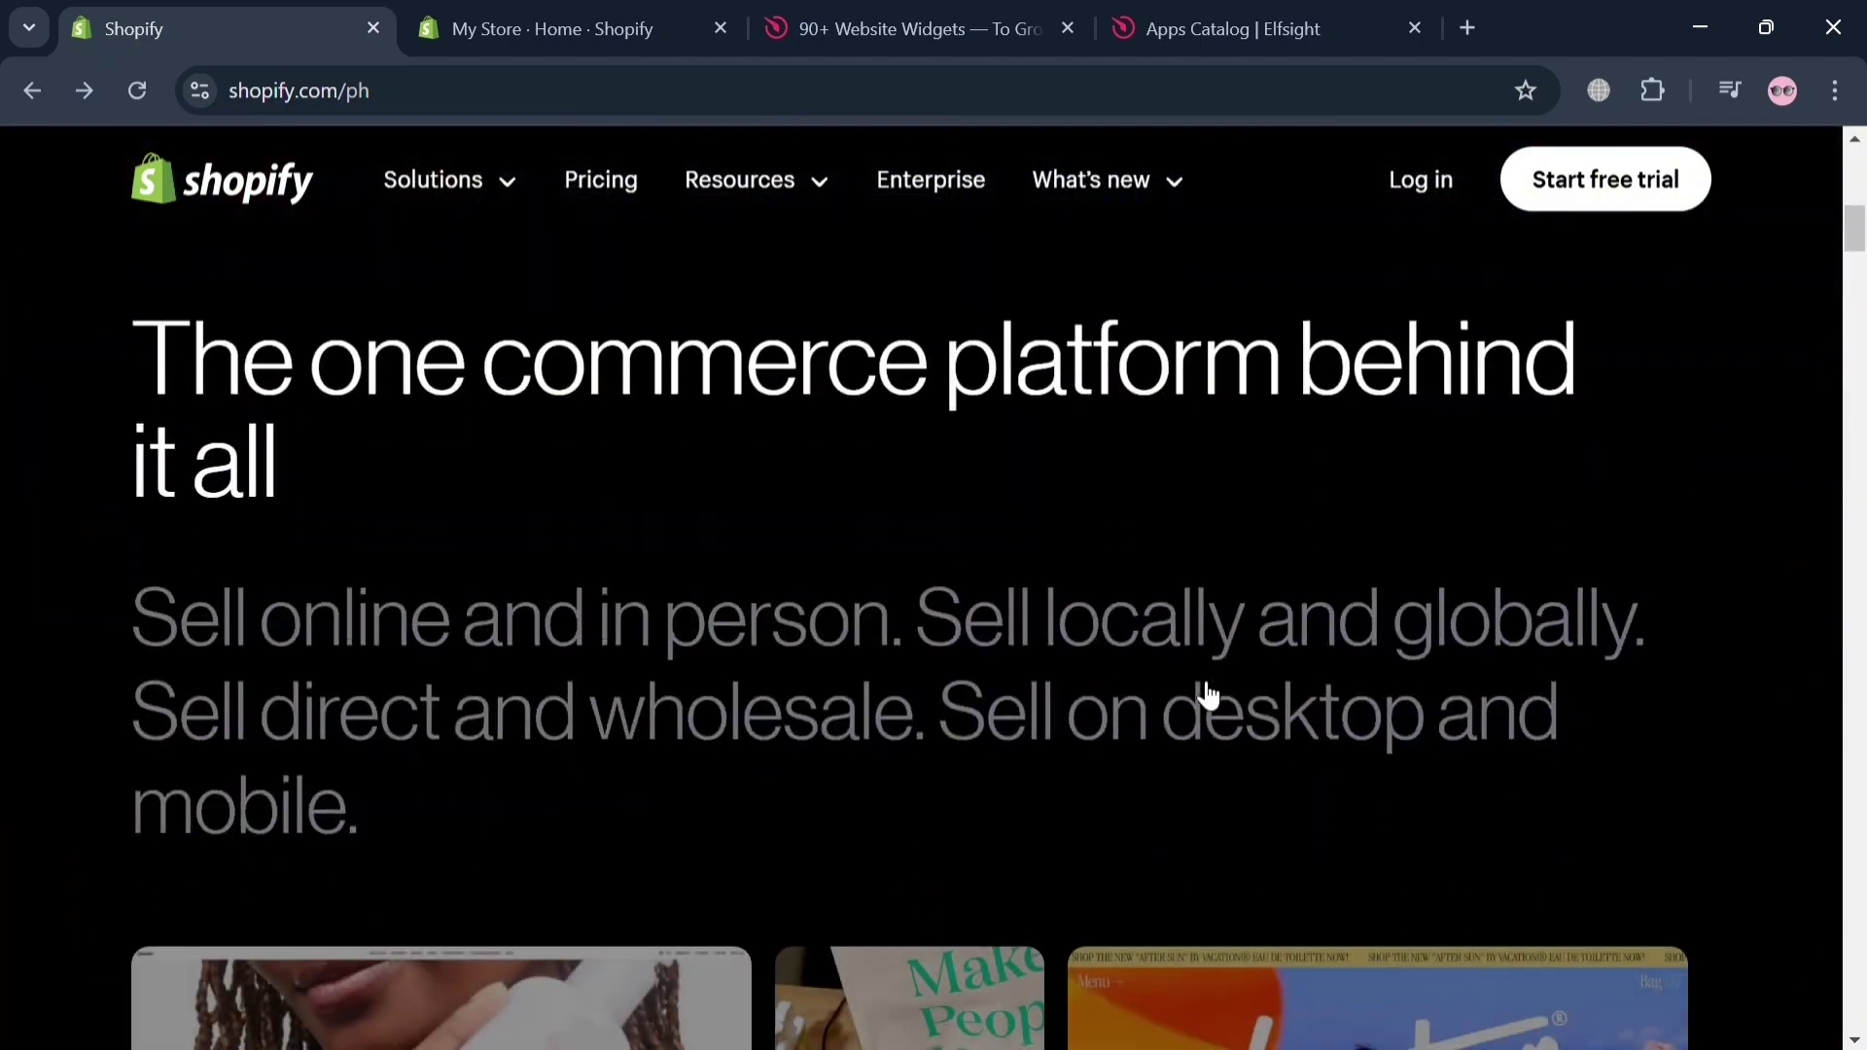
{"action": "scroll", "coordinate": [1206, 692], "scroll_direction": "down", "scroll_amount": 14}
{"action": "scroll", "coordinate": [1202, 693], "scroll_direction": "down", "scroll_amount": 7}
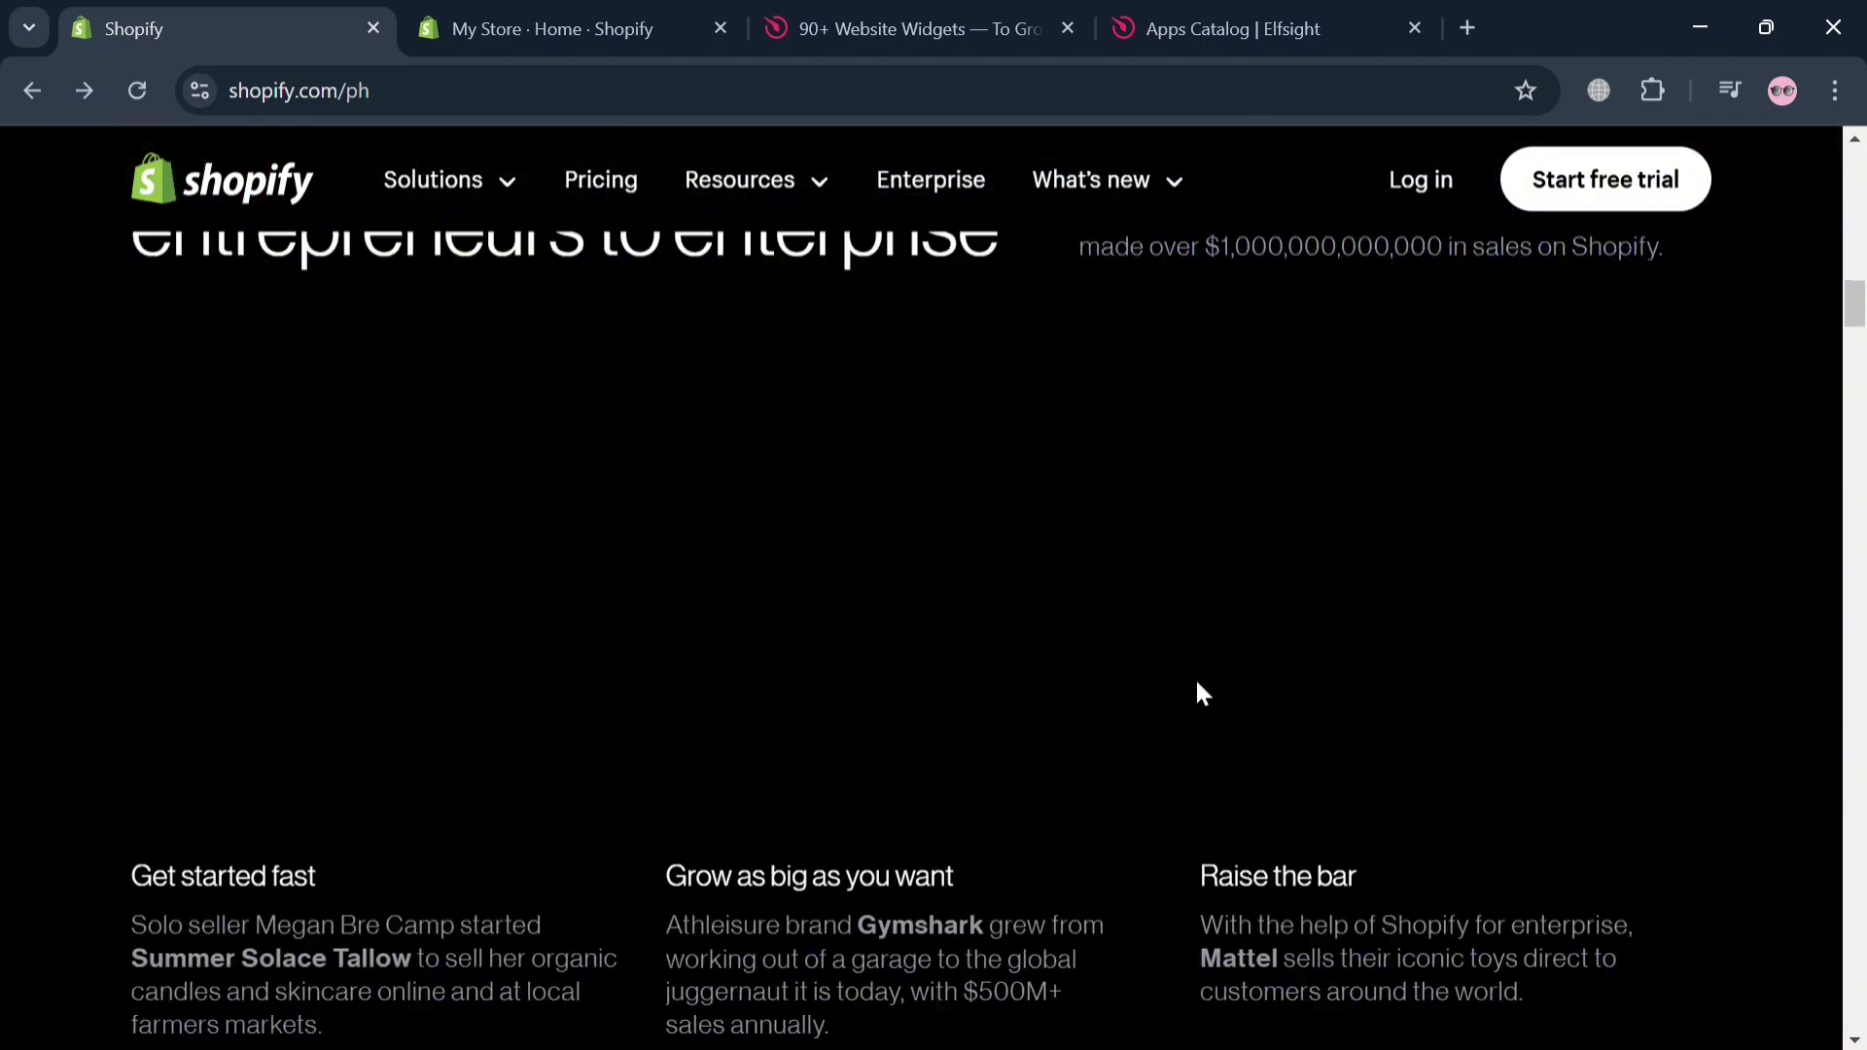
{"action": "scroll", "coordinate": [1202, 692], "scroll_direction": "down", "scroll_amount": 7}
{"action": "scroll", "coordinate": [1198, 683], "scroll_direction": "down", "scroll_amount": 15}
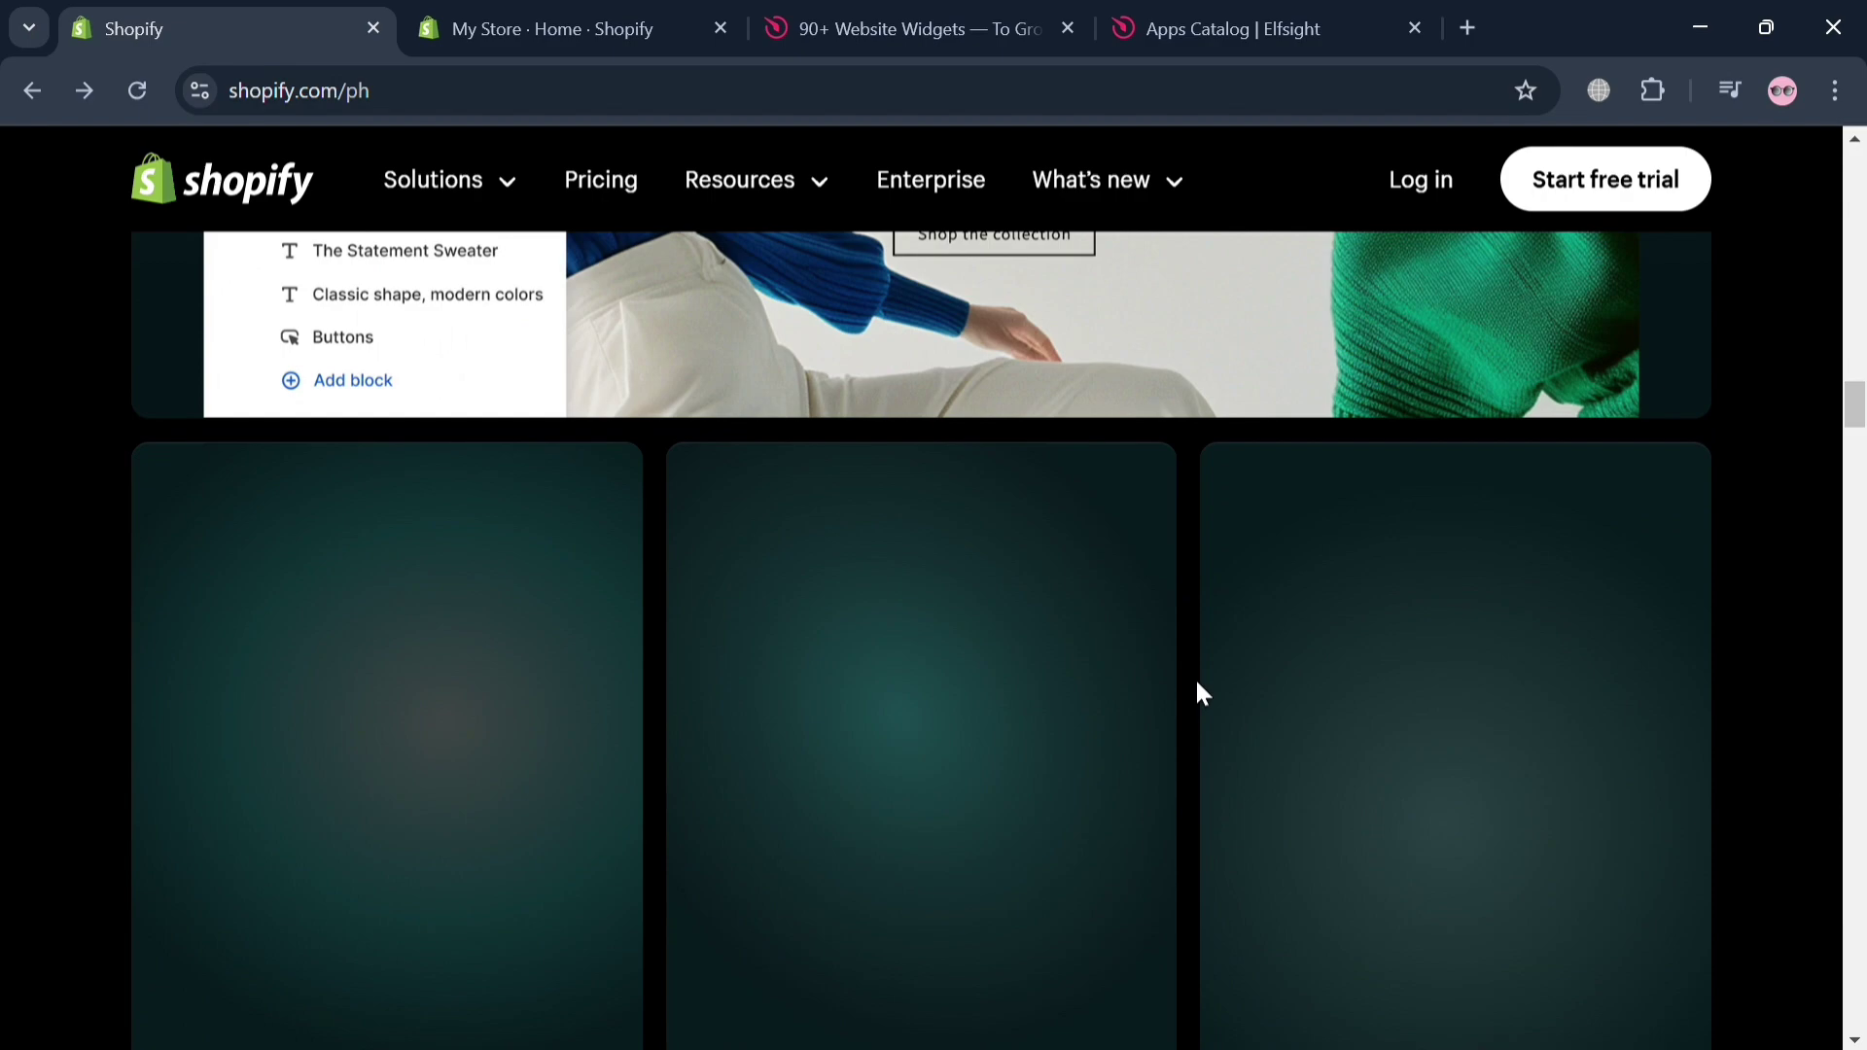
{"action": "scroll", "coordinate": [1197, 683], "scroll_direction": "down", "scroll_amount": 20}
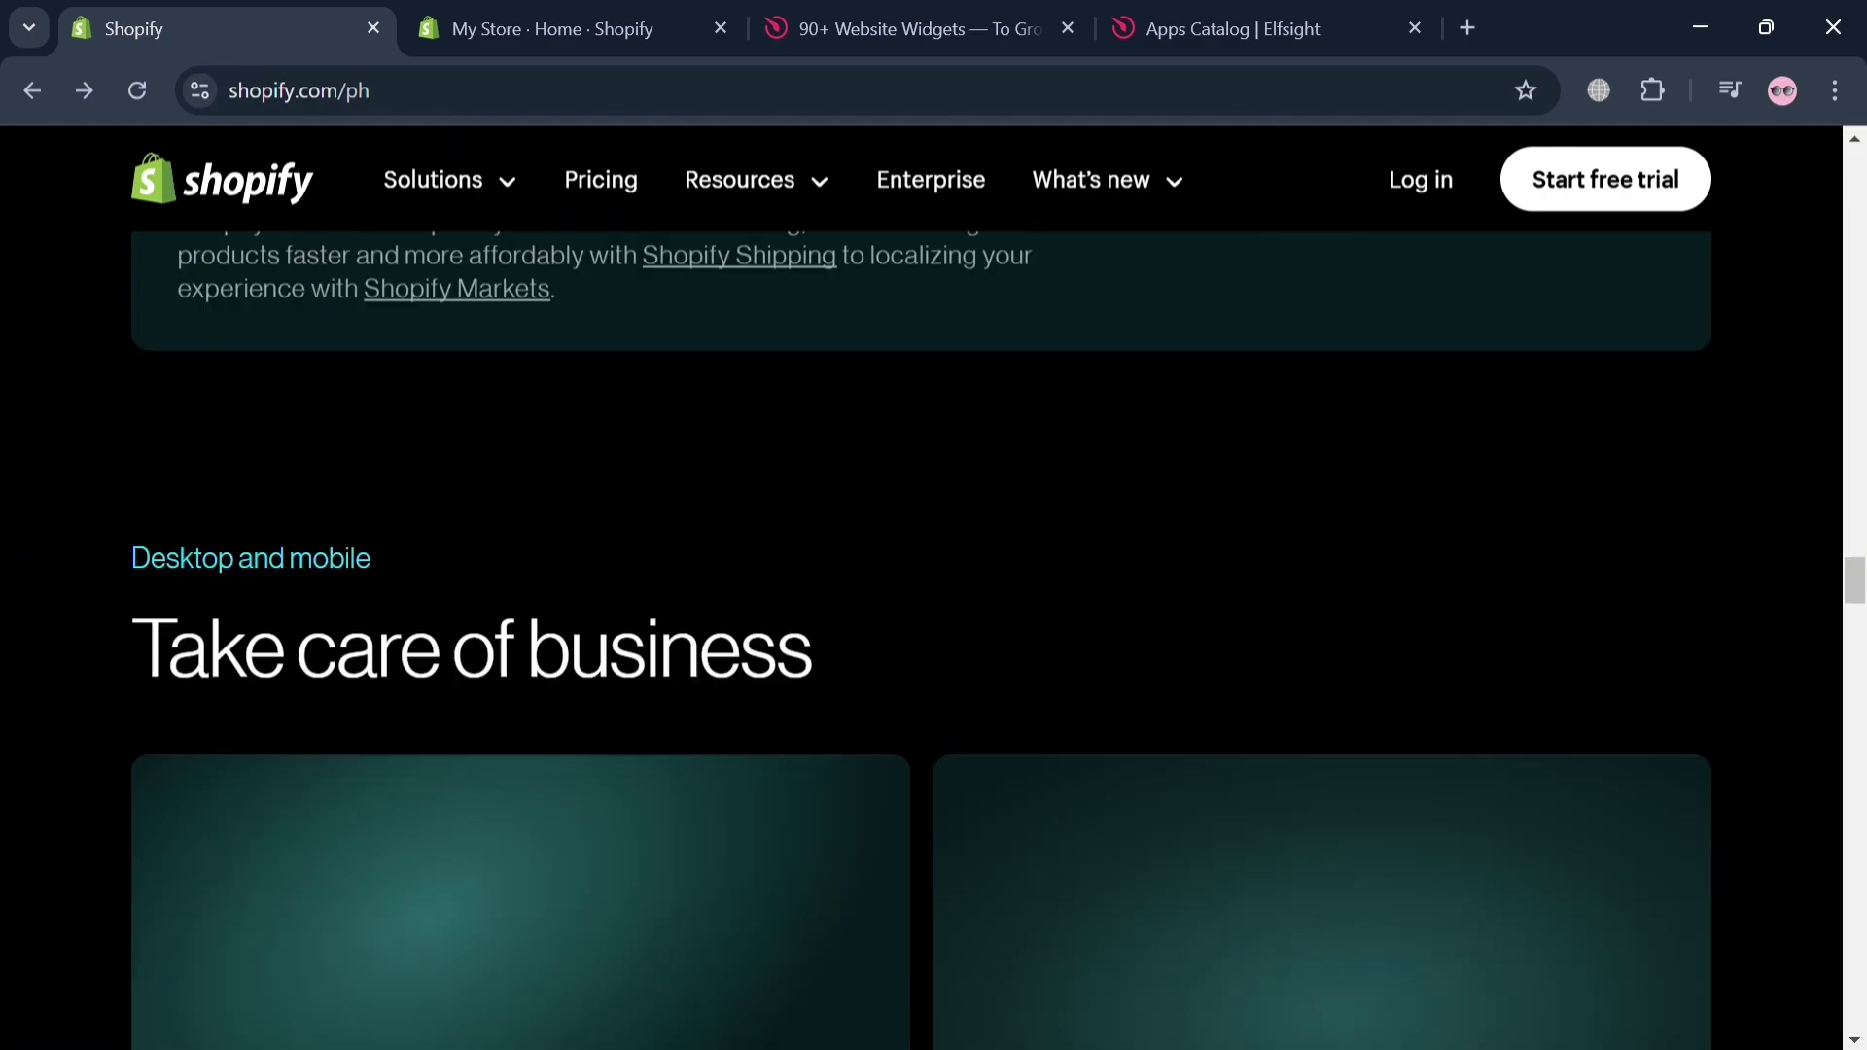
{"action": "scroll", "coordinate": [1202, 692], "scroll_direction": "down", "scroll_amount": 10}
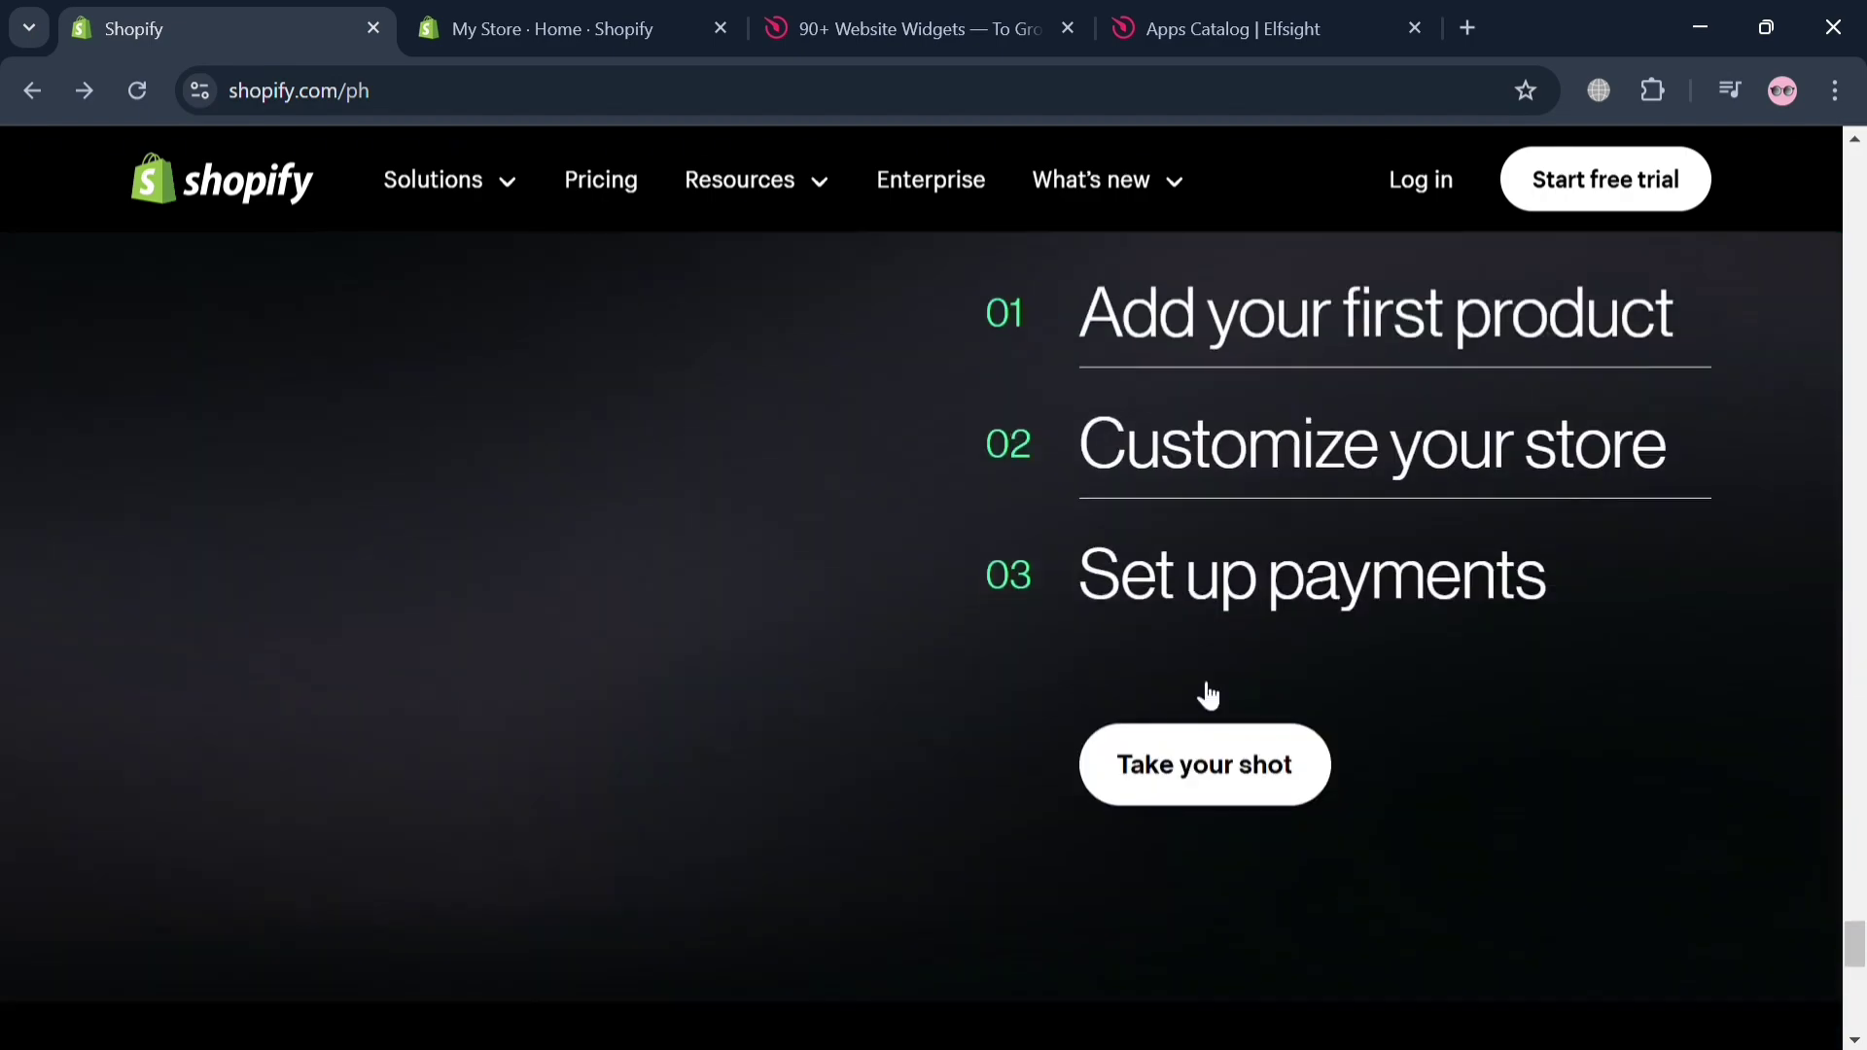
{"action": "scroll", "coordinate": [1202, 692], "scroll_direction": "up", "scroll_amount": 20}
{"action": "scroll", "coordinate": [1198, 686], "scroll_direction": "up", "scroll_amount": 20}
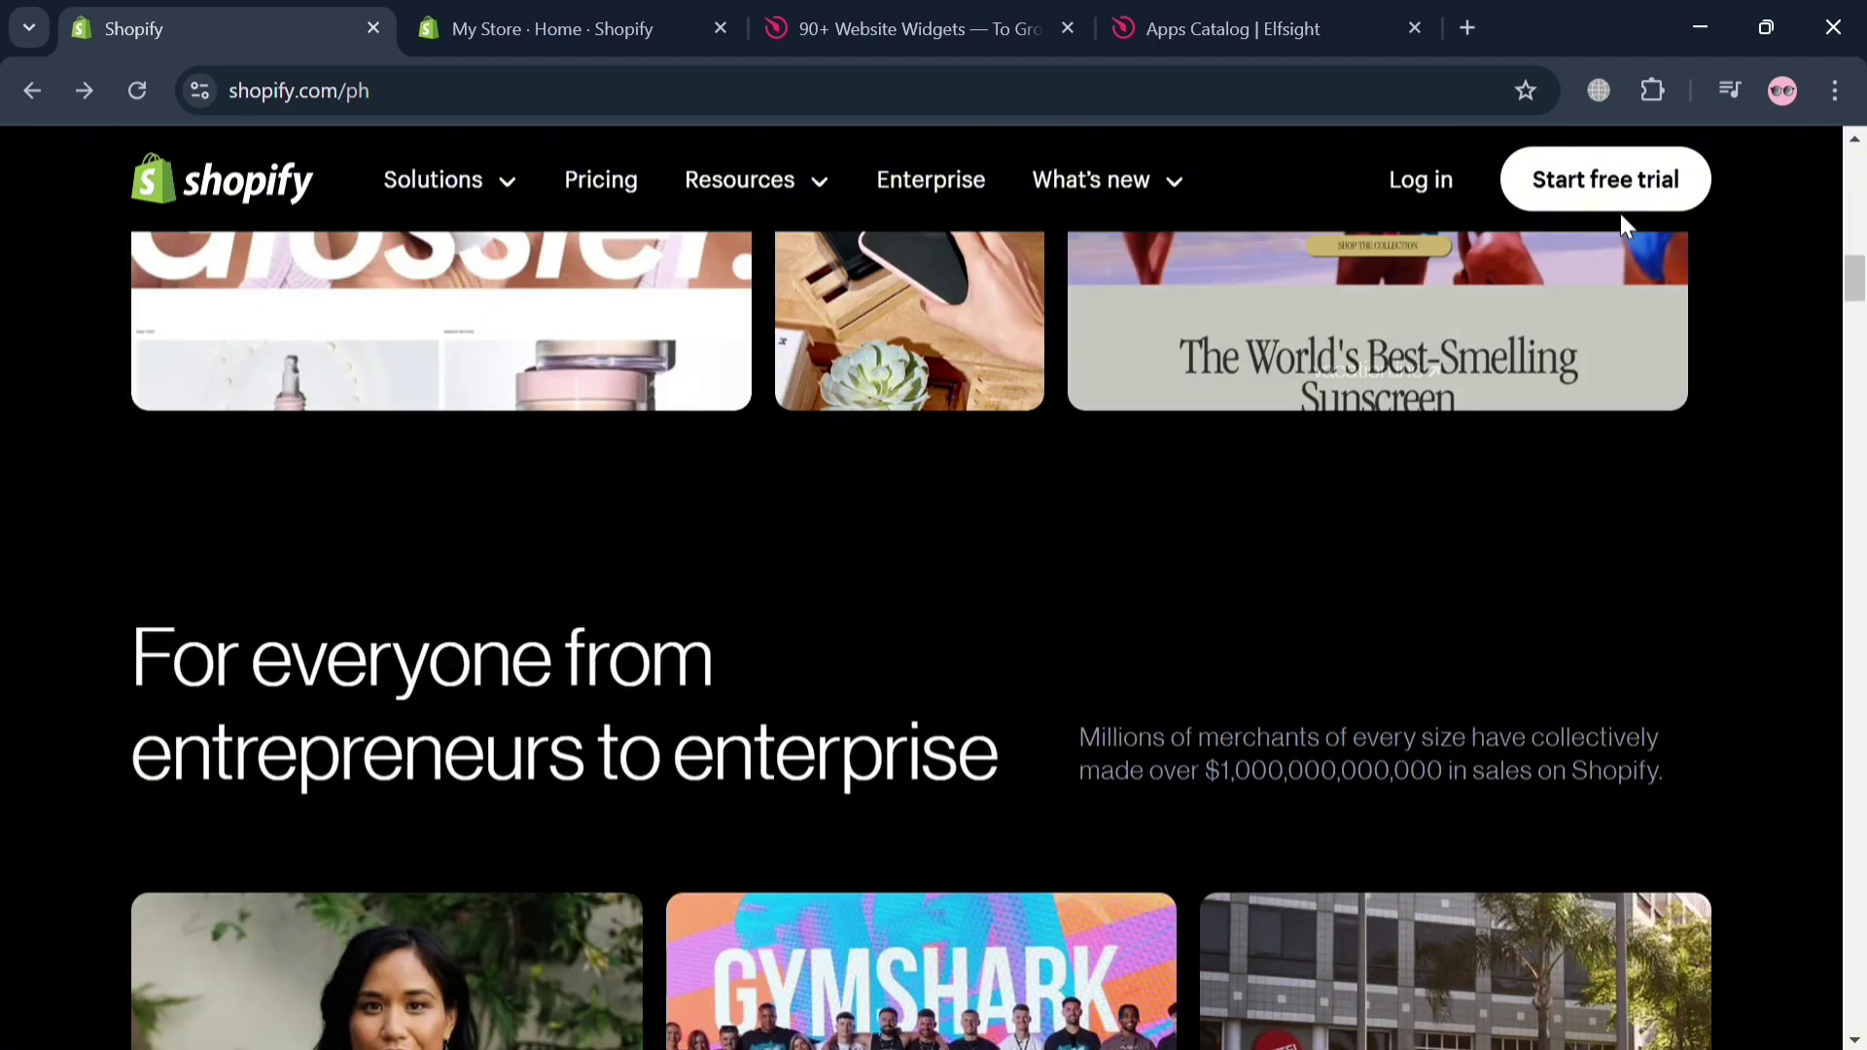
{"action": "scroll", "coordinate": [1304, 767], "scroll_direction": "up", "scroll_amount": 10}
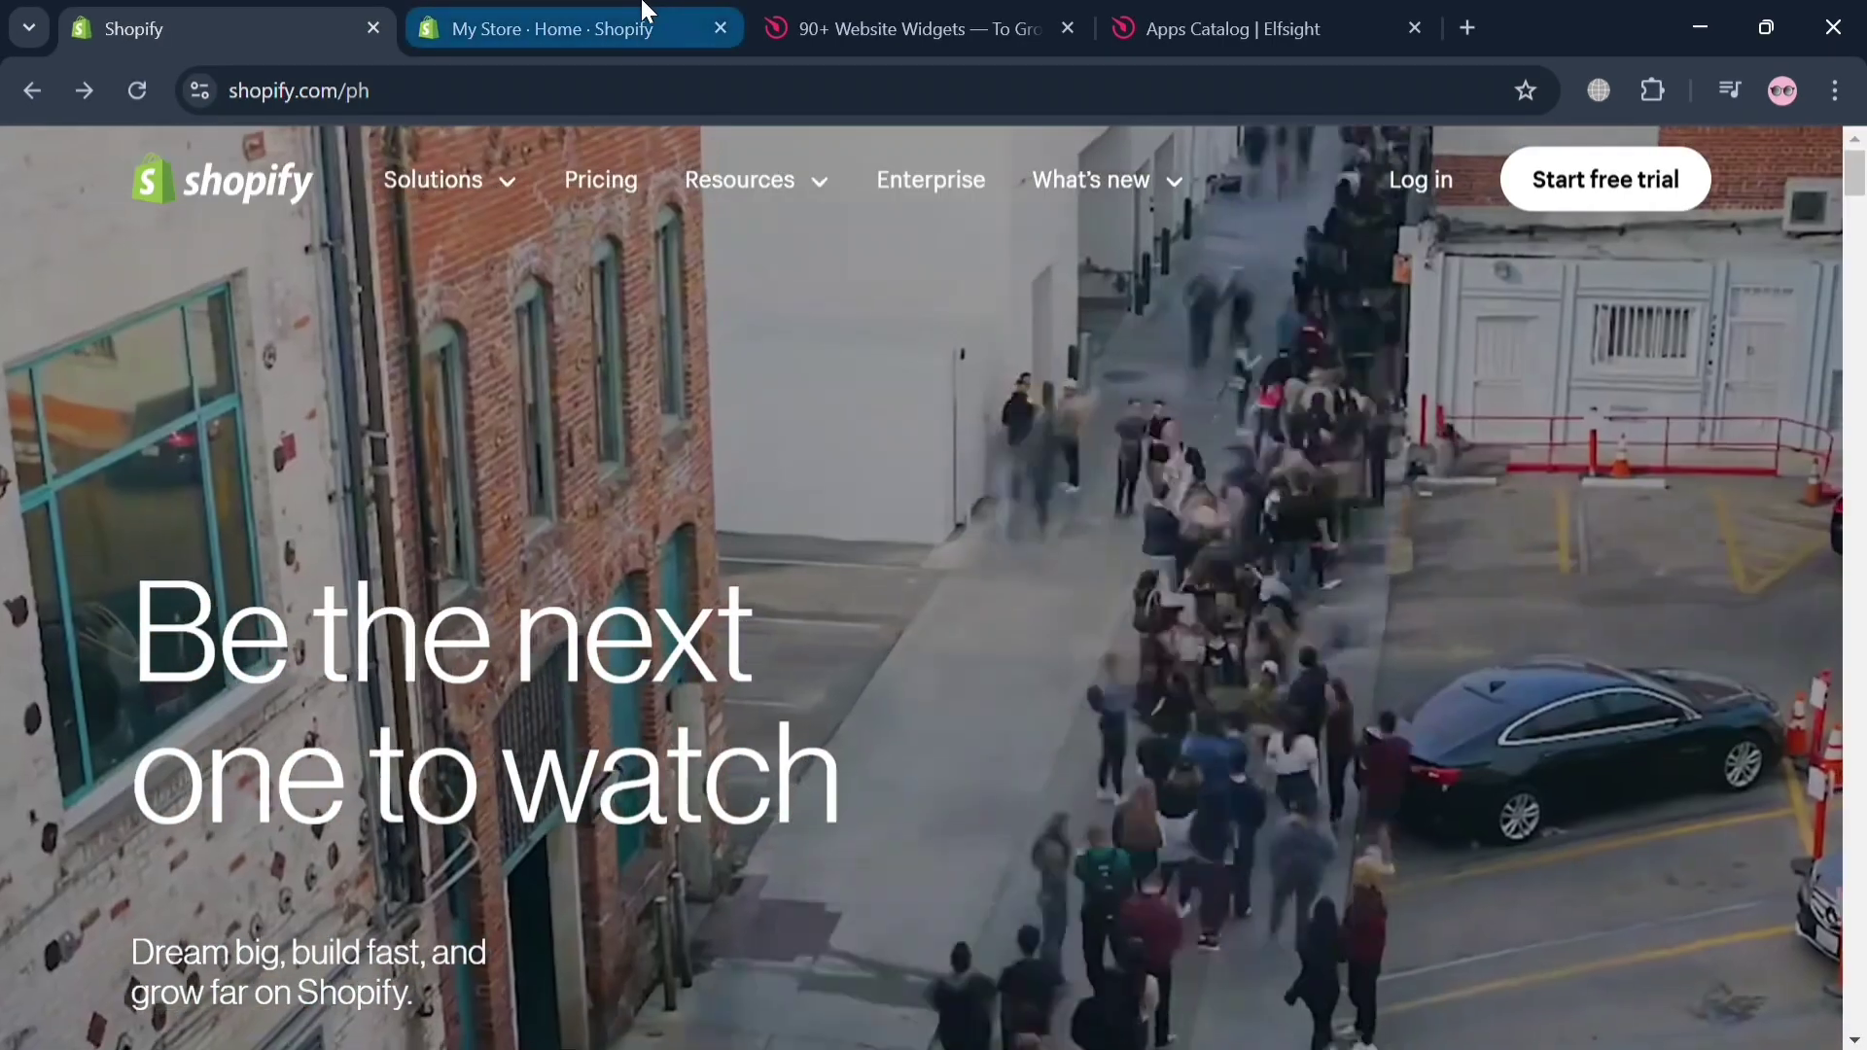
{"action": "left_click", "coordinate": [644, 9]}
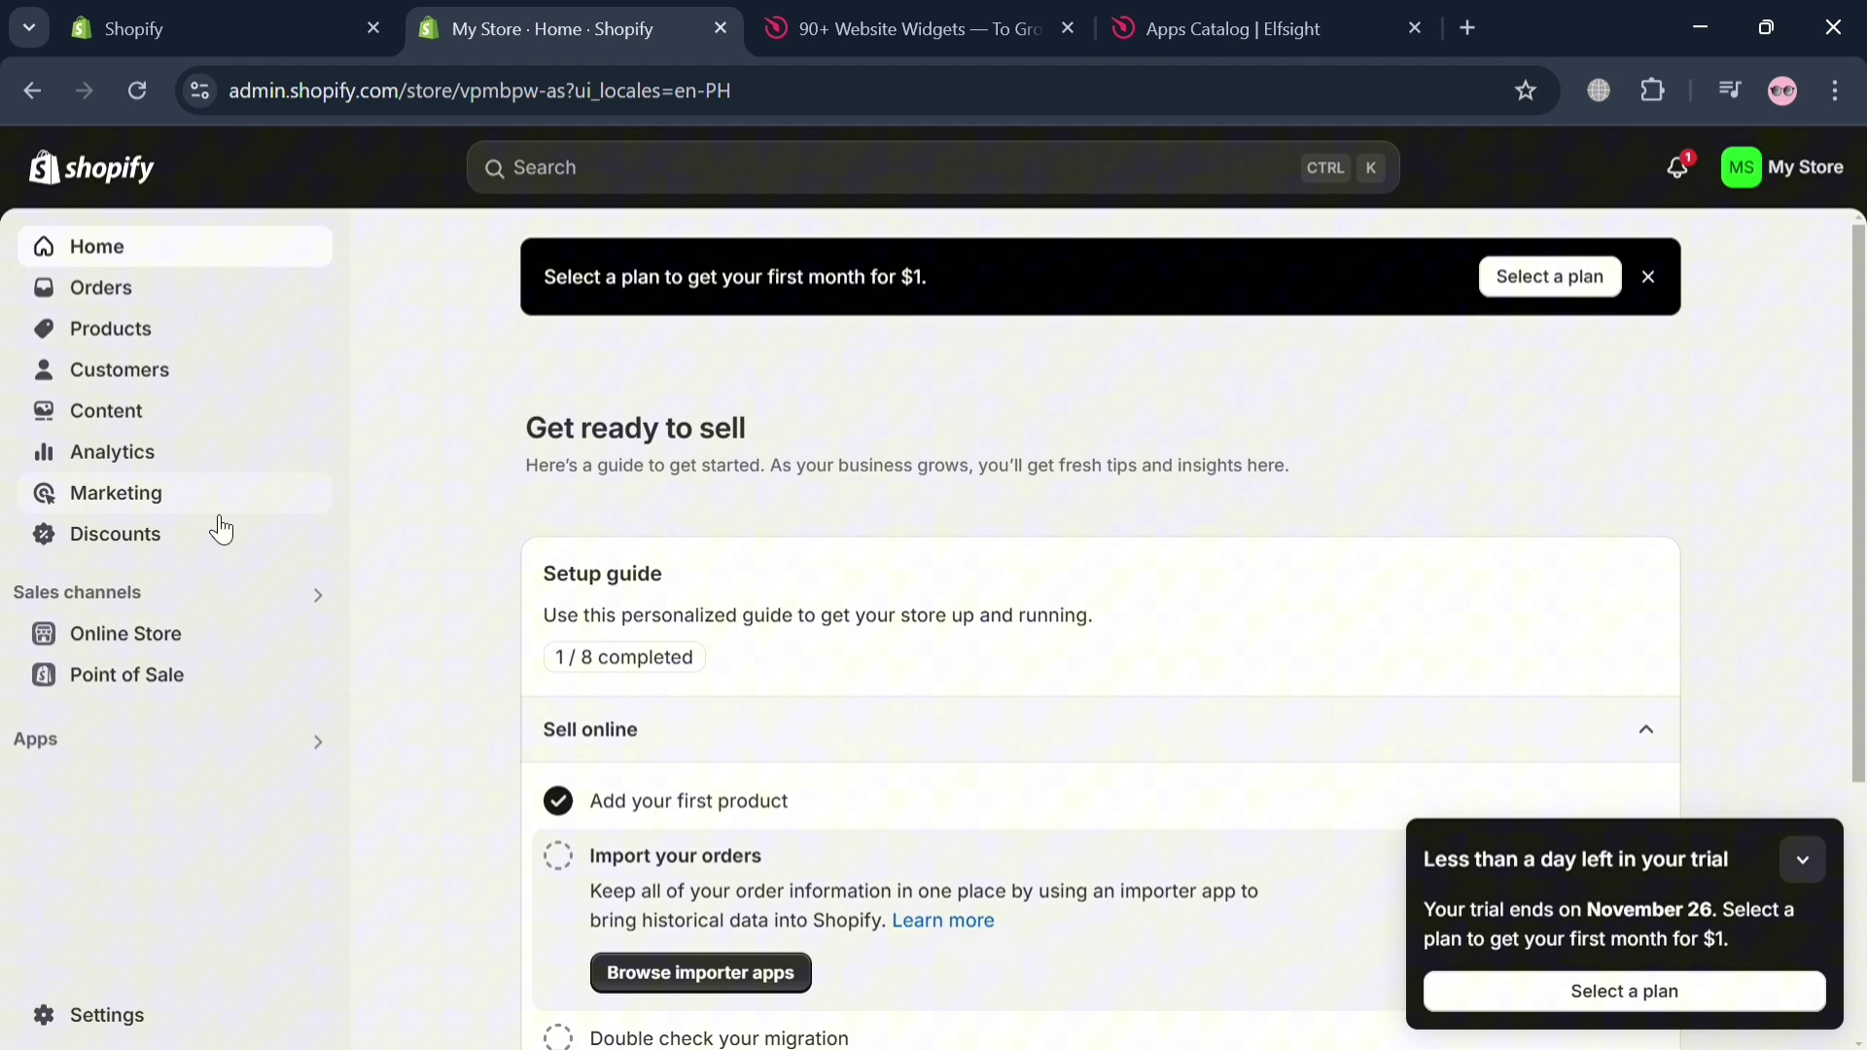
Go to Online Store > Themes and customize the current Dawn theme
{"action": "left_click", "coordinate": [223, 652]}
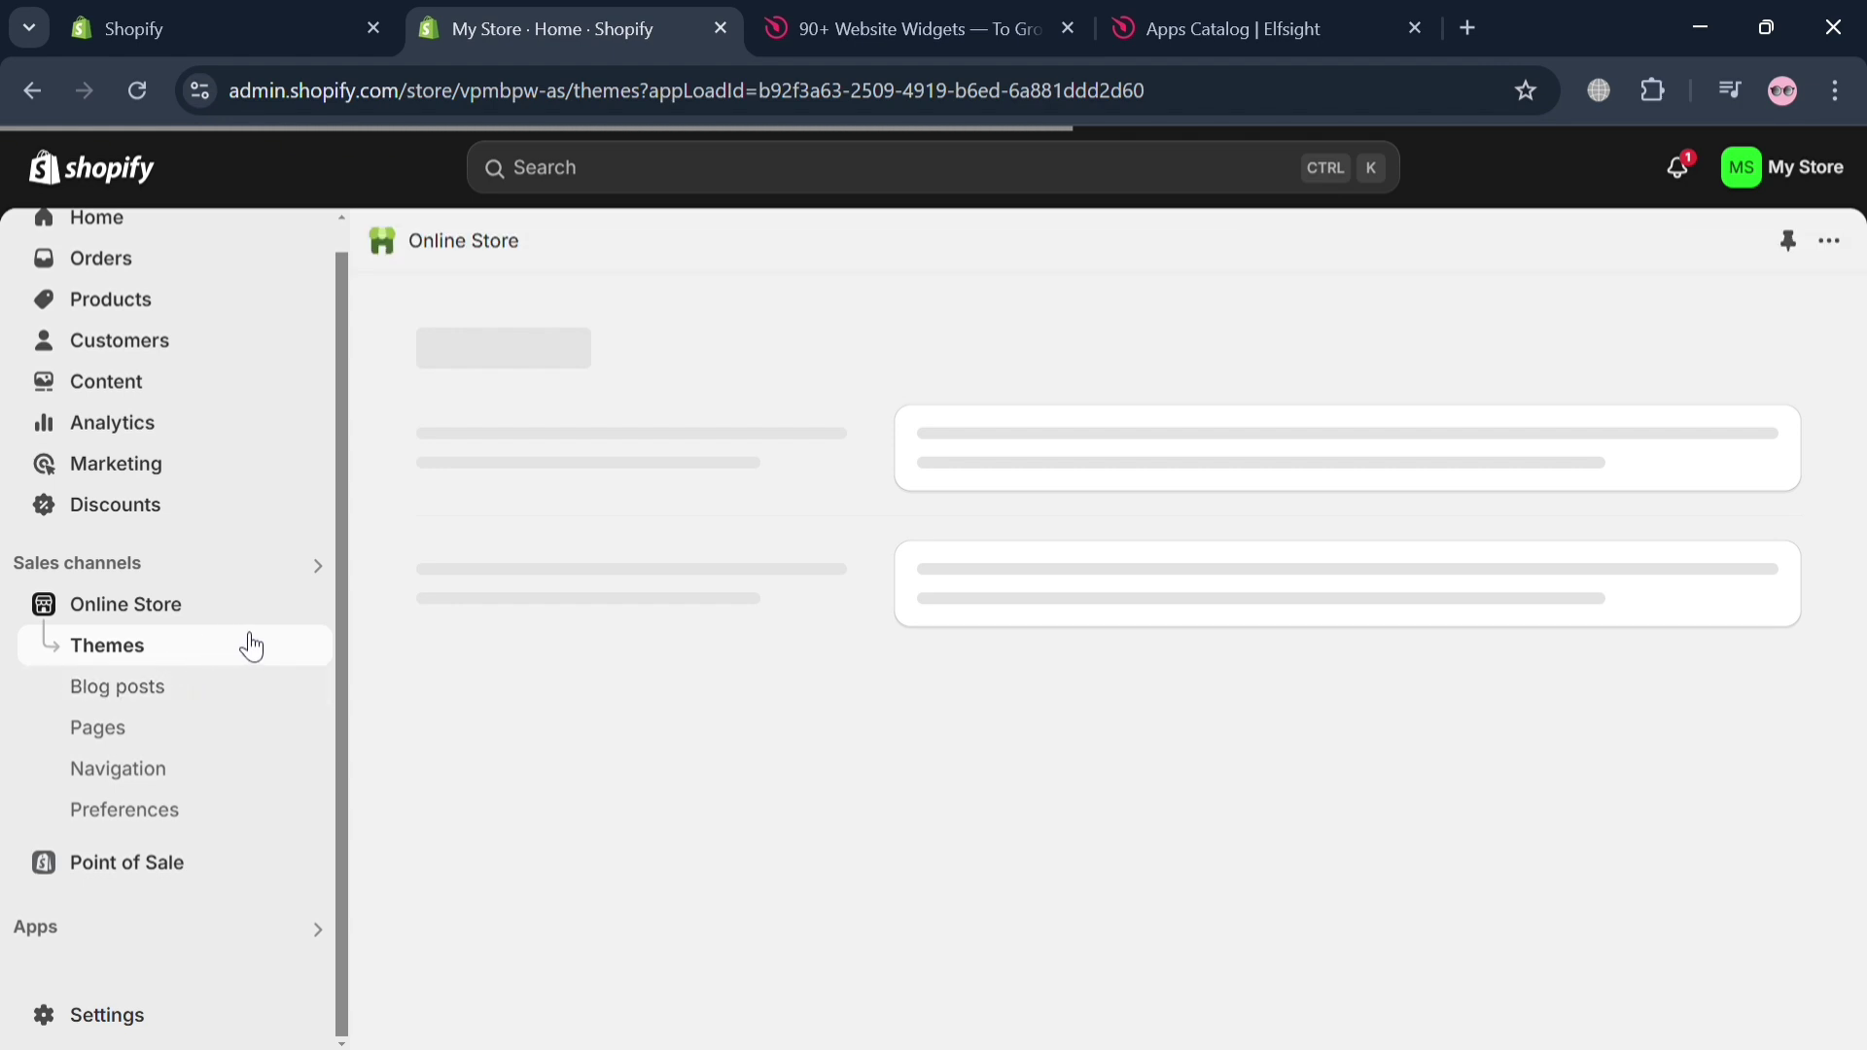
{"action": "scroll", "coordinate": [179, 407], "scroll_direction": "up", "scroll_amount": 1}
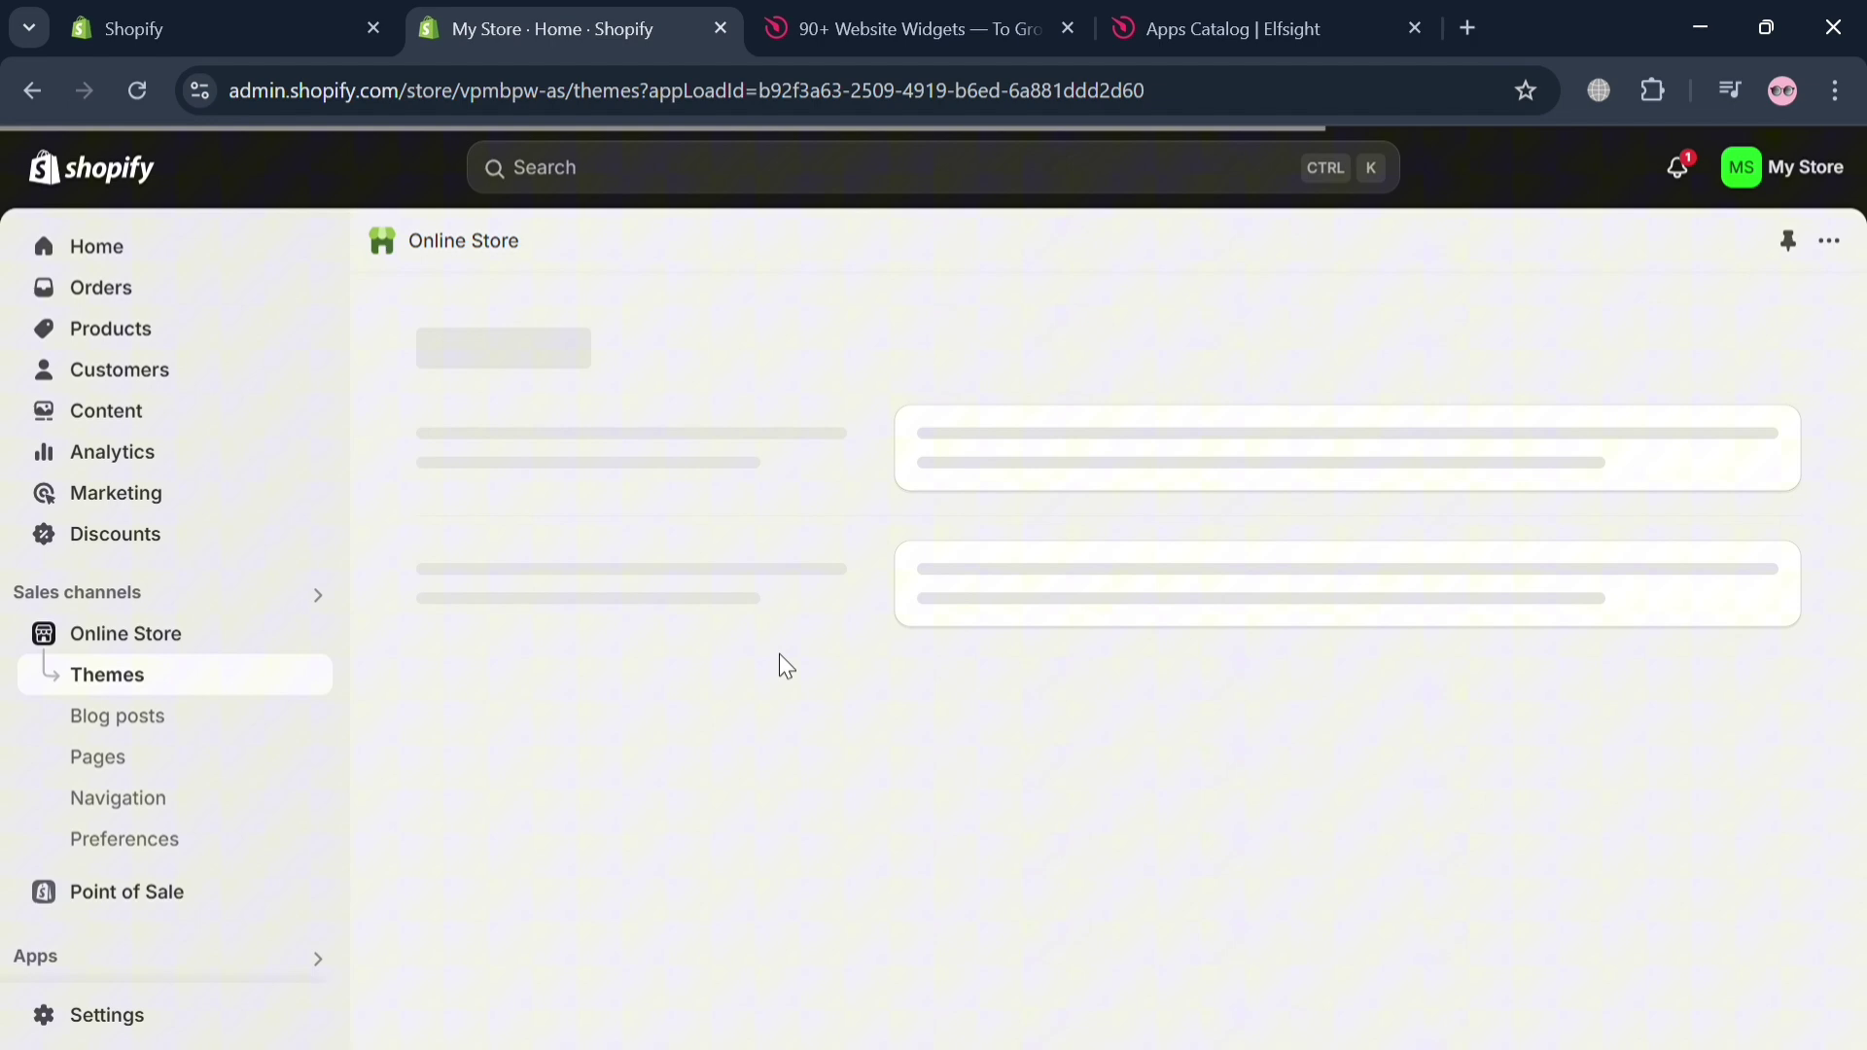
{"action": "scroll", "coordinate": [1404, 778], "scroll_direction": "down", "scroll_amount": 4}
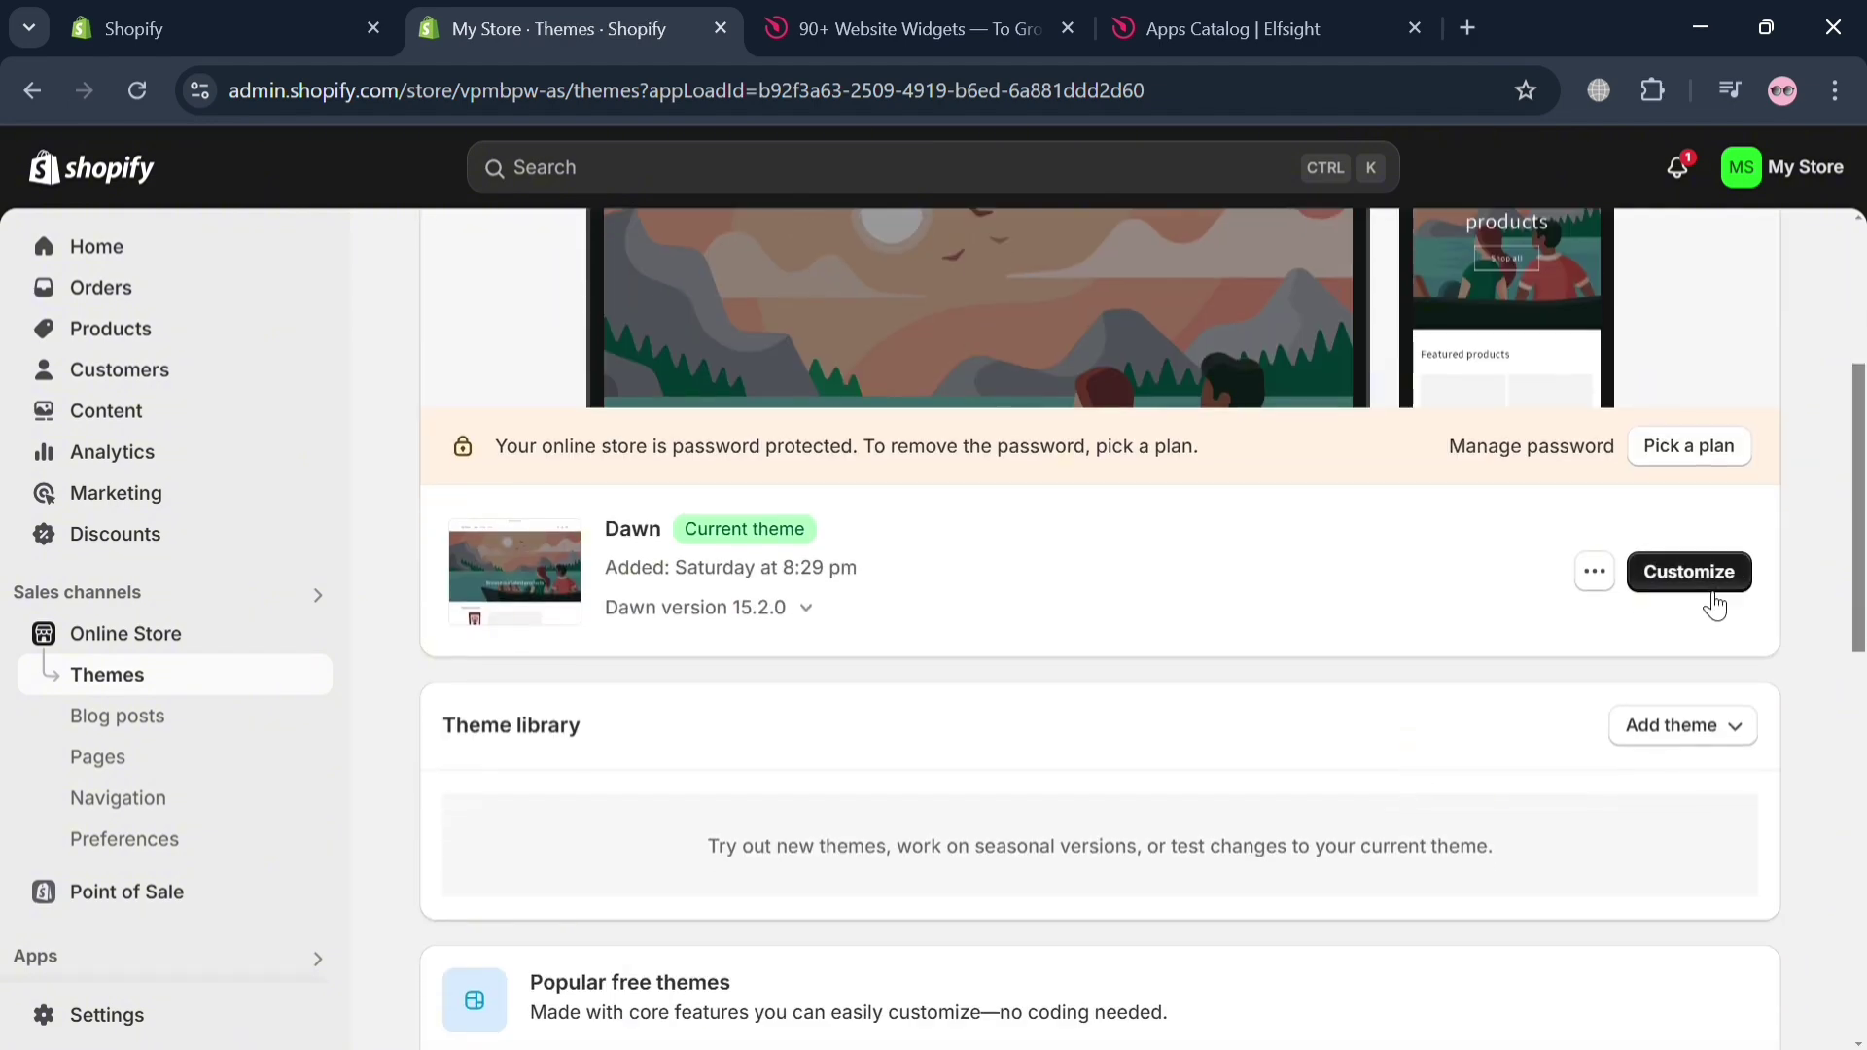
{"action": "left_click", "coordinate": [1714, 581]}
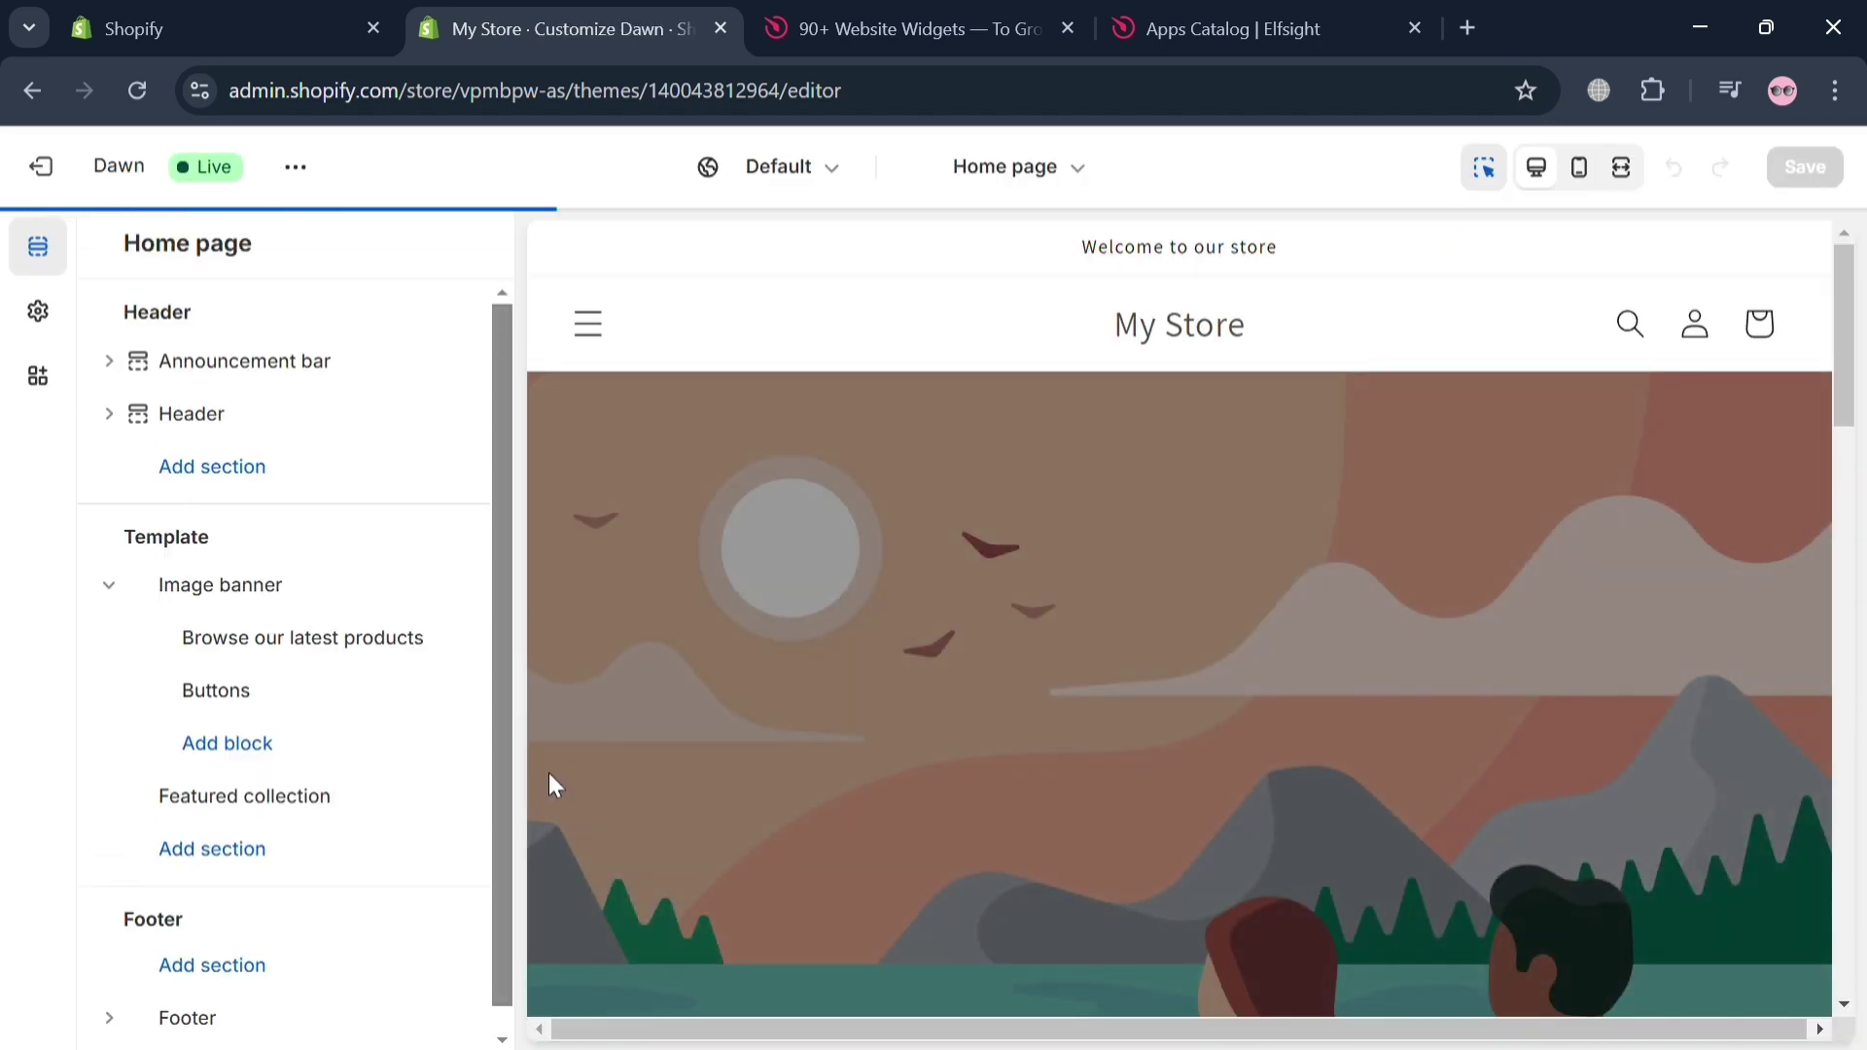
Scroll the Dawn Home page preview down to the footer and back up
{"action": "scroll", "coordinate": [1108, 787], "scroll_direction": "down", "scroll_amount": 5}
{"action": "scroll", "coordinate": [1116, 790], "scroll_direction": "down", "scroll_amount": 15}
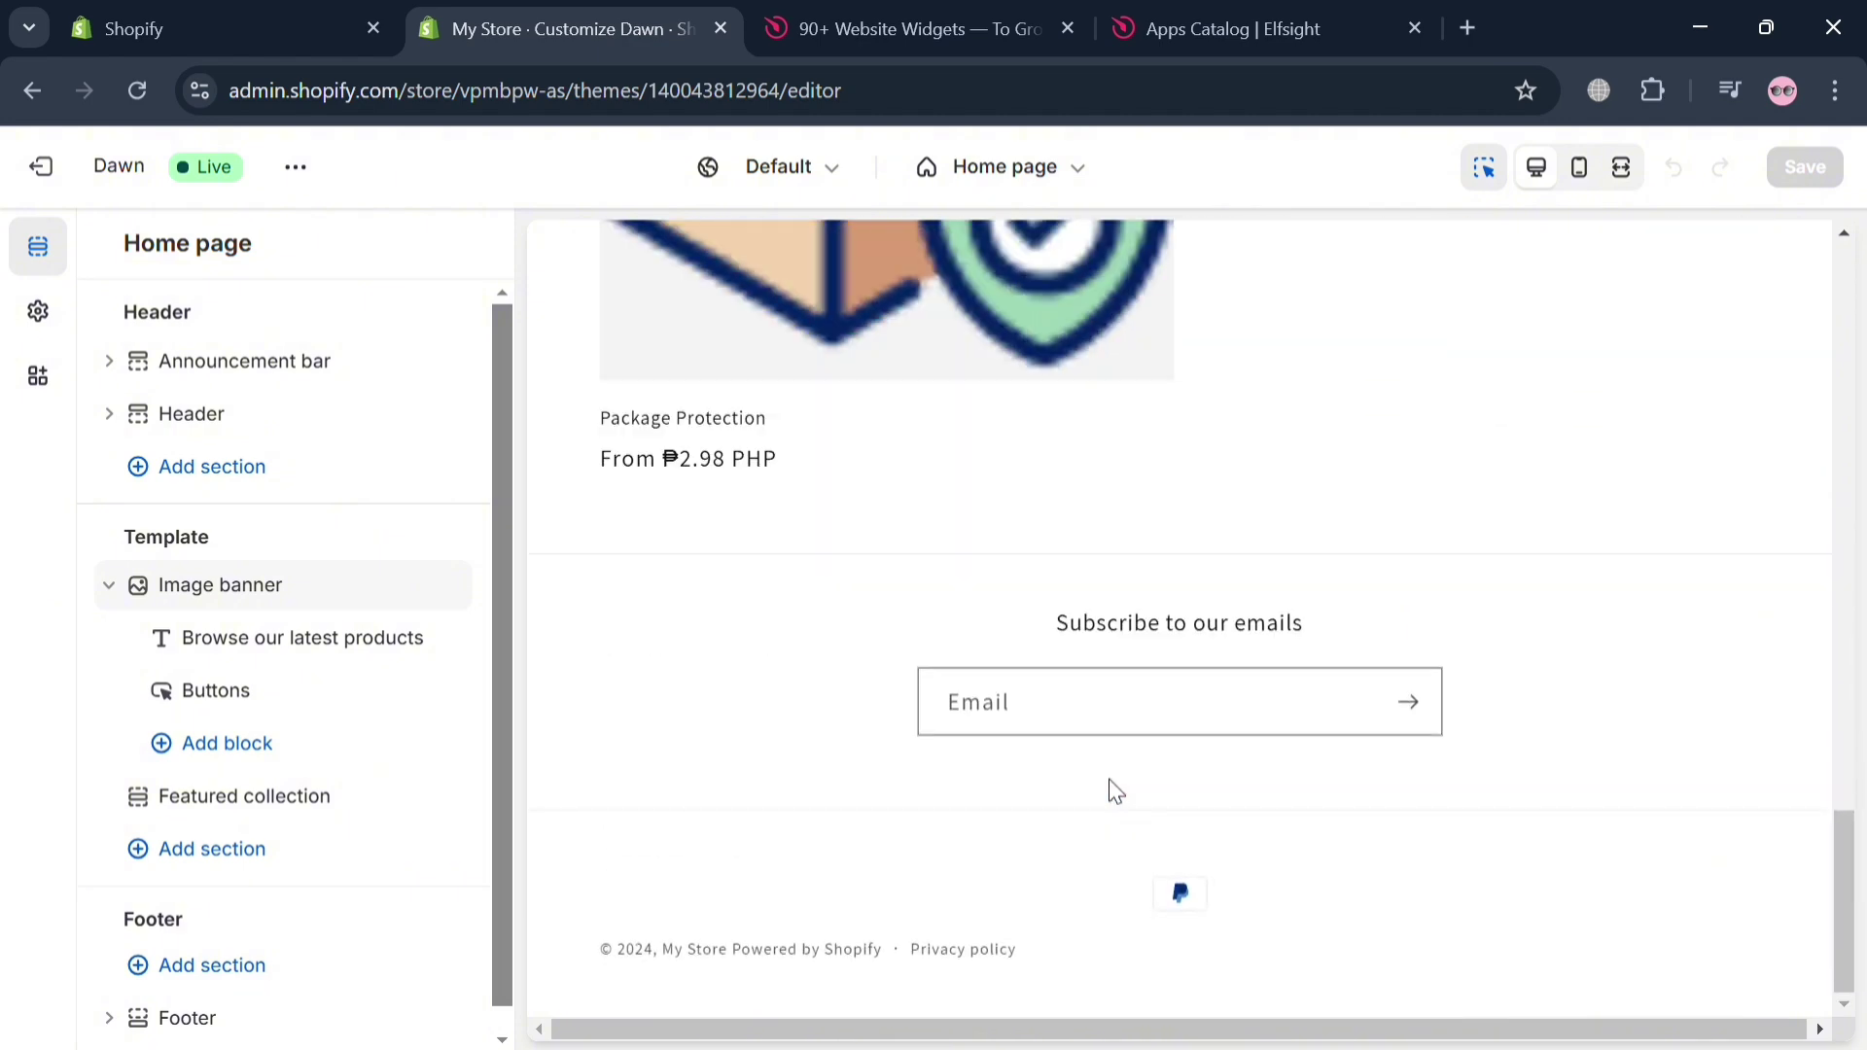
{"action": "scroll", "coordinate": [1115, 791], "scroll_direction": "up", "scroll_amount": 20}
{"action": "scroll", "coordinate": [1108, 779], "scroll_direction": "up", "scroll_amount": 3}
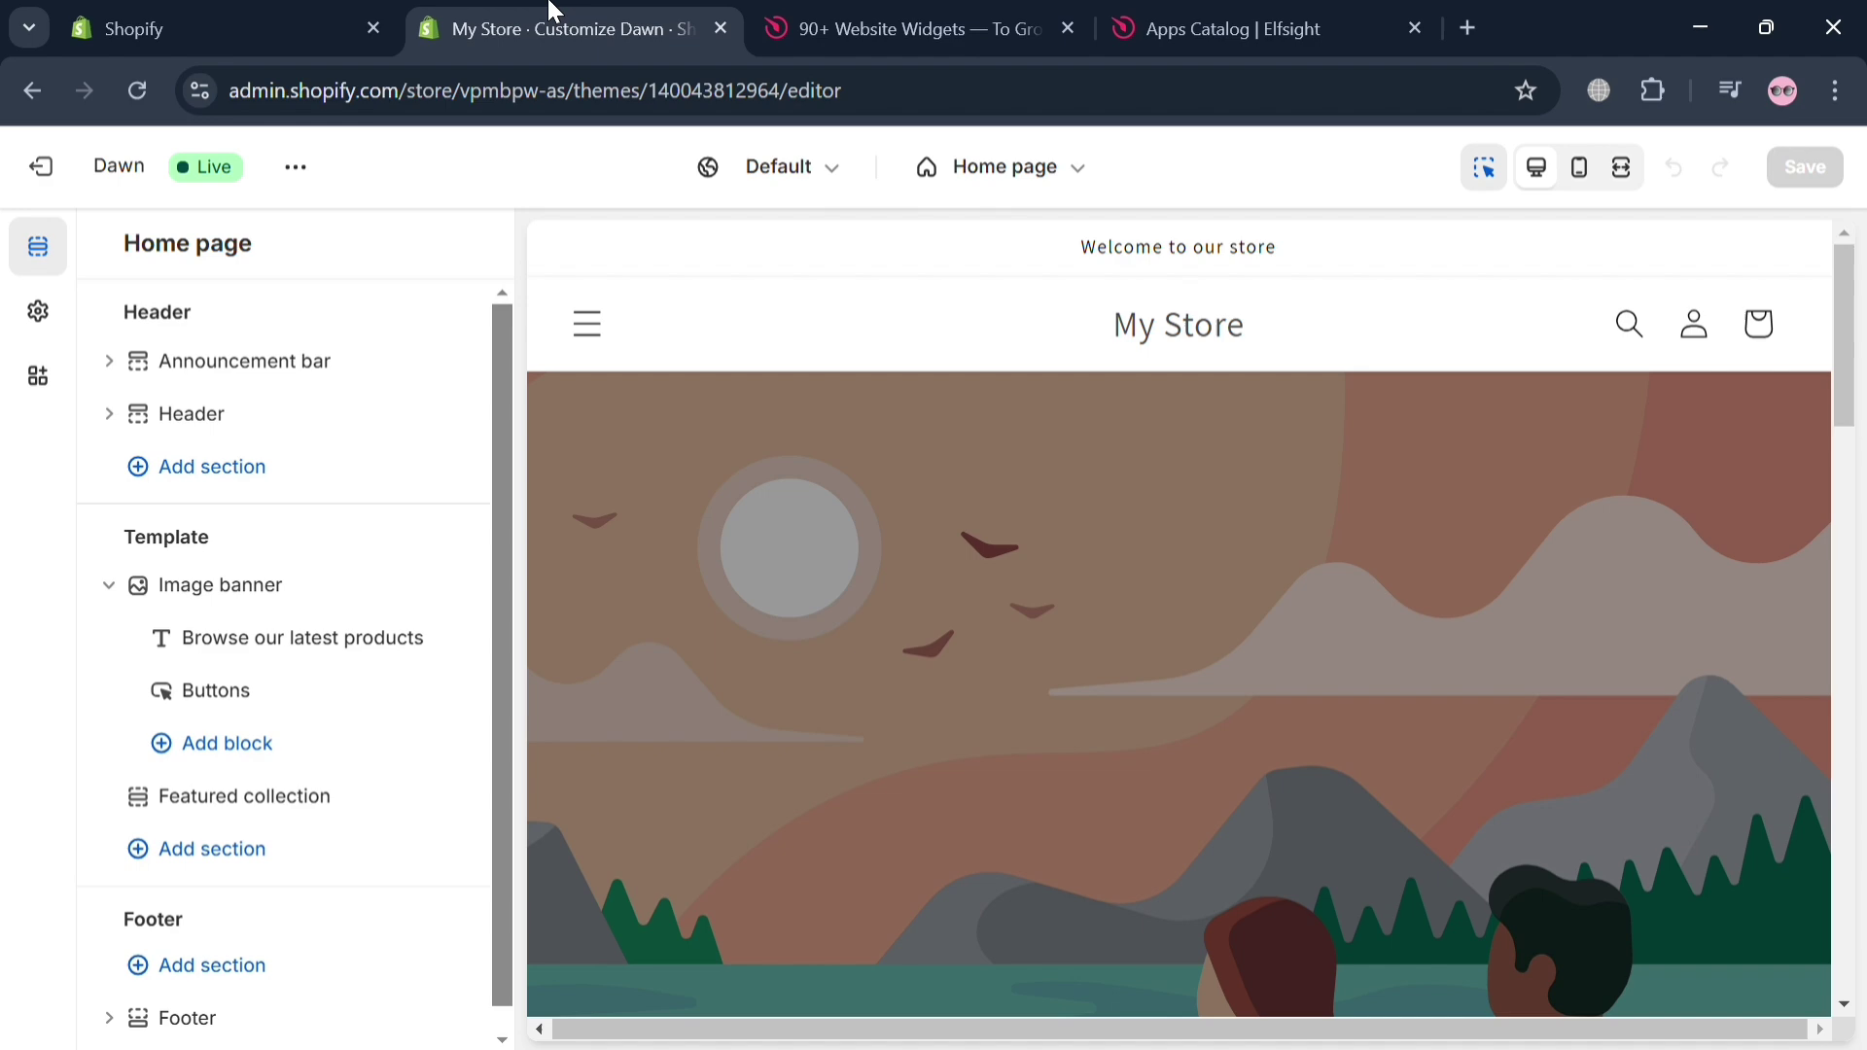
Switch to the Elfsight site and browse down its homepage
{"action": "left_click", "coordinate": [911, 9]}
{"action": "scroll", "coordinate": [868, 562], "scroll_direction": "down", "scroll_amount": 3}
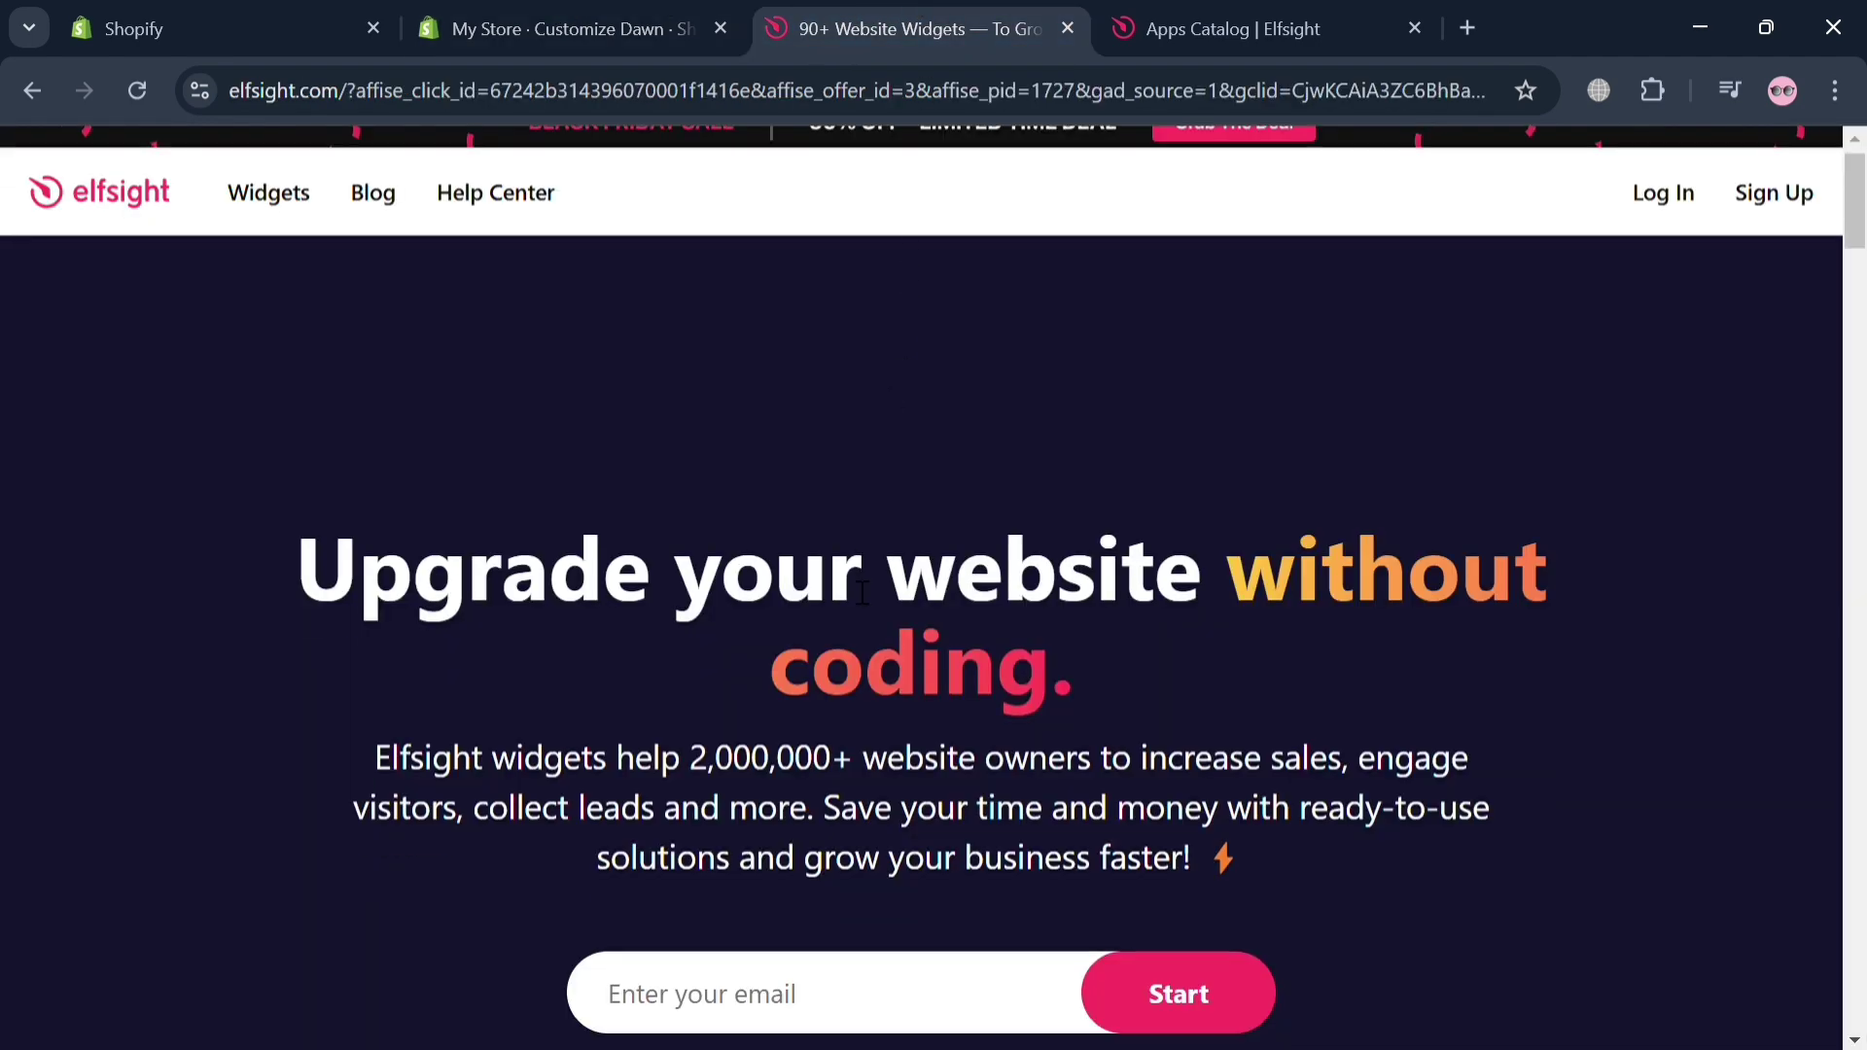
{"action": "scroll", "coordinate": [845, 584], "scroll_direction": "down", "scroll_amount": 3}
{"action": "scroll", "coordinate": [850, 588], "scroll_direction": "up", "scroll_amount": 4}
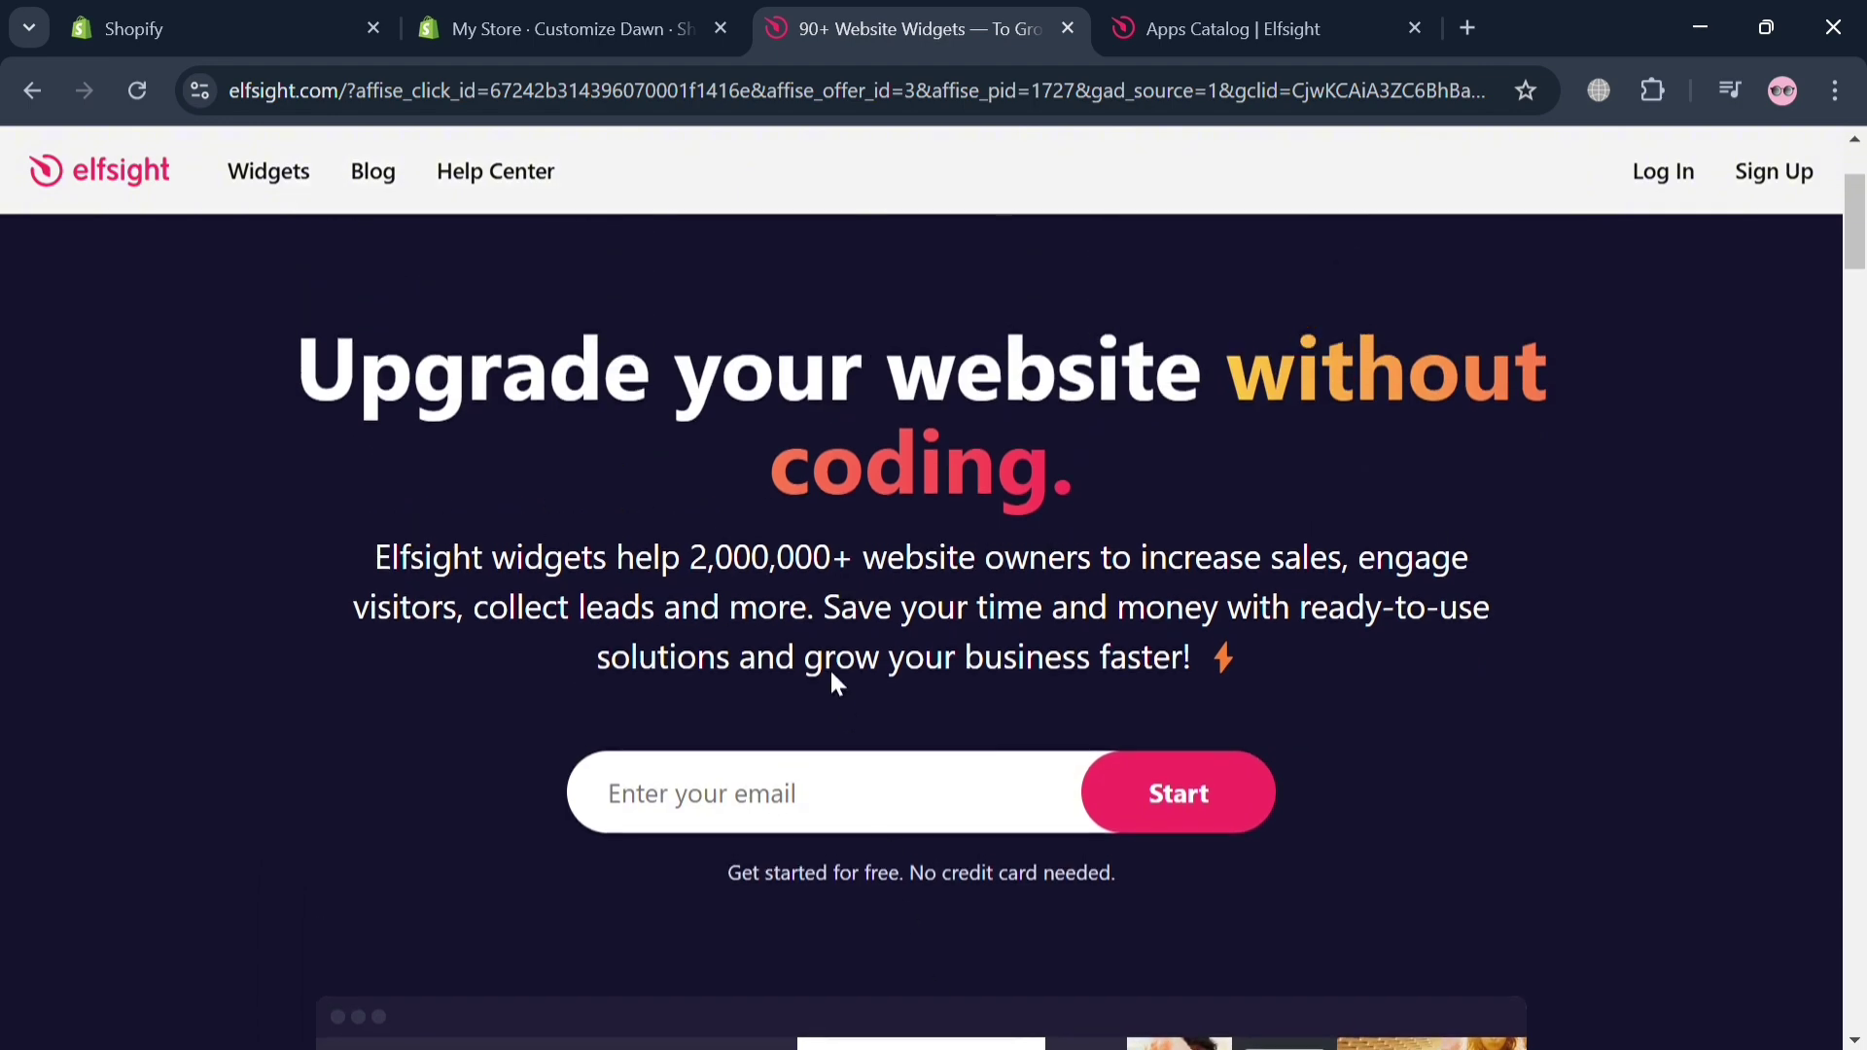
{"action": "scroll", "coordinate": [1079, 622], "scroll_direction": "down", "scroll_amount": 8}
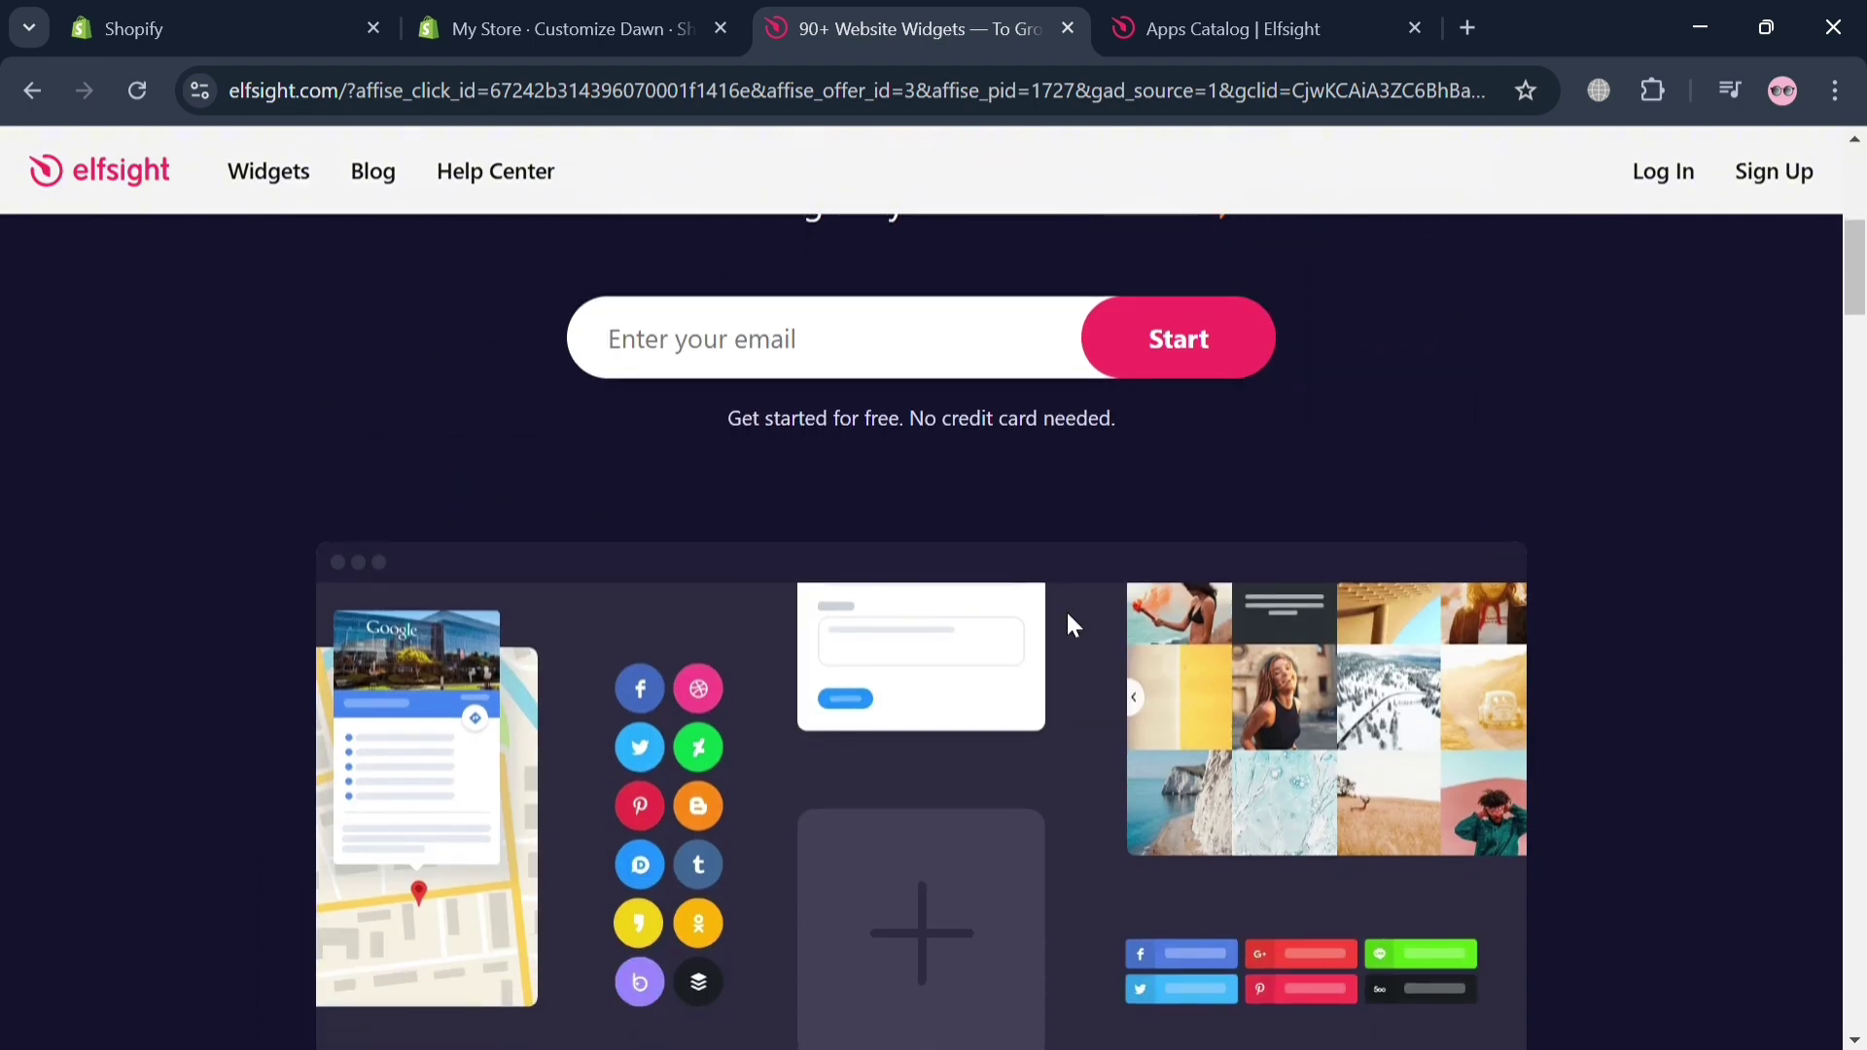
{"action": "scroll", "coordinate": [1066, 615], "scroll_direction": "down", "scroll_amount": 6}
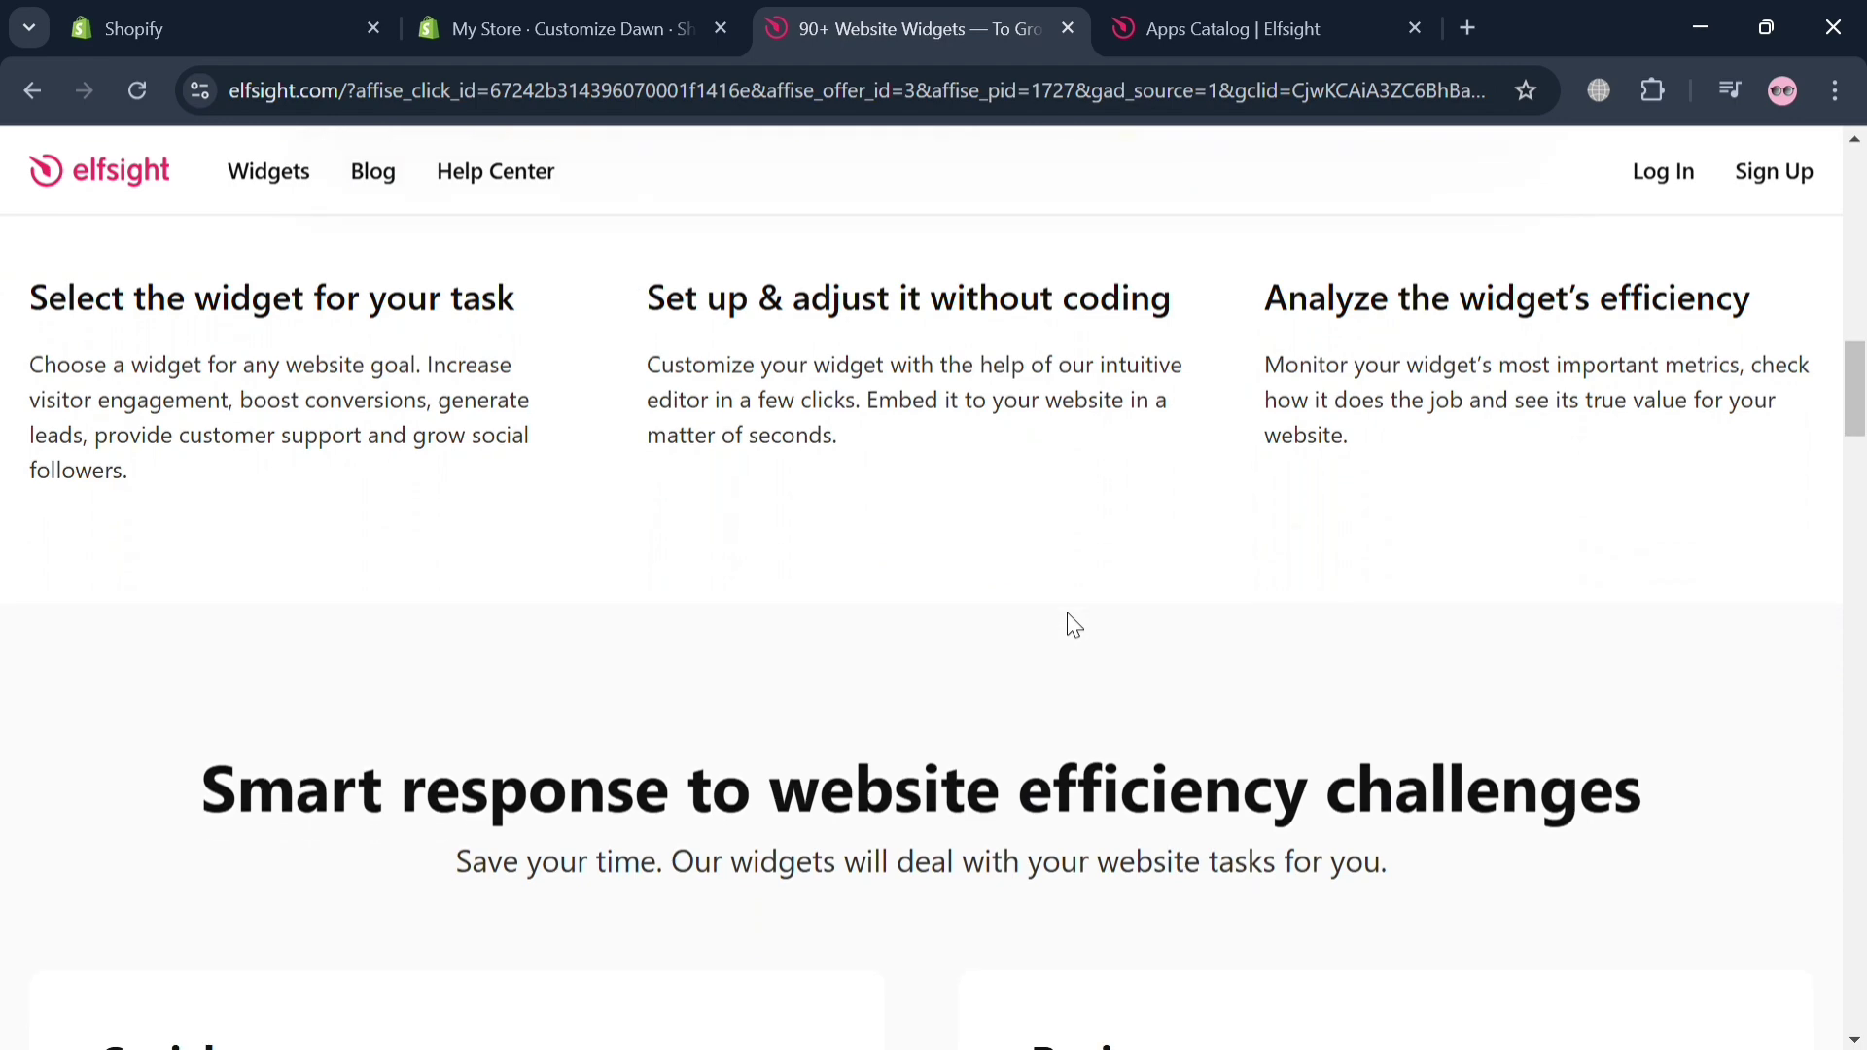
{"action": "scroll", "coordinate": [1074, 625], "scroll_direction": "down", "scroll_amount": 10}
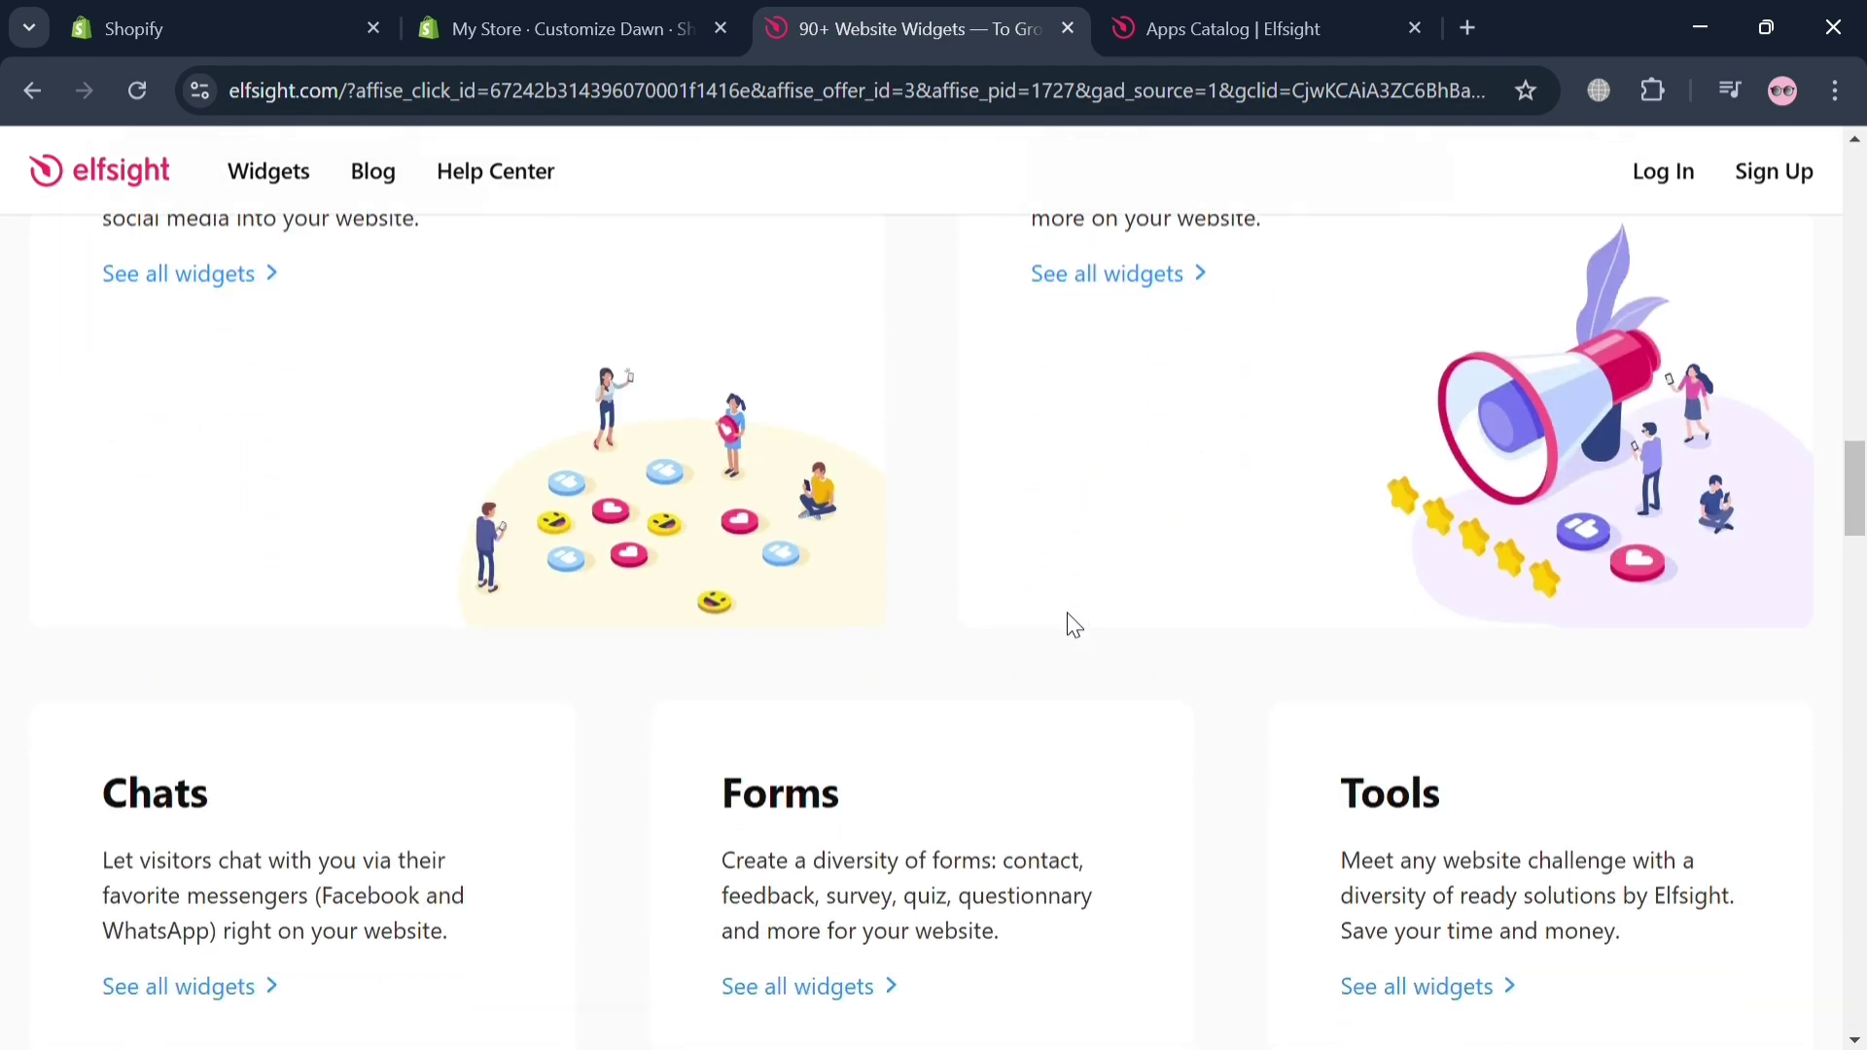
{"action": "scroll", "coordinate": [1074, 625], "scroll_direction": "down", "scroll_amount": 7}
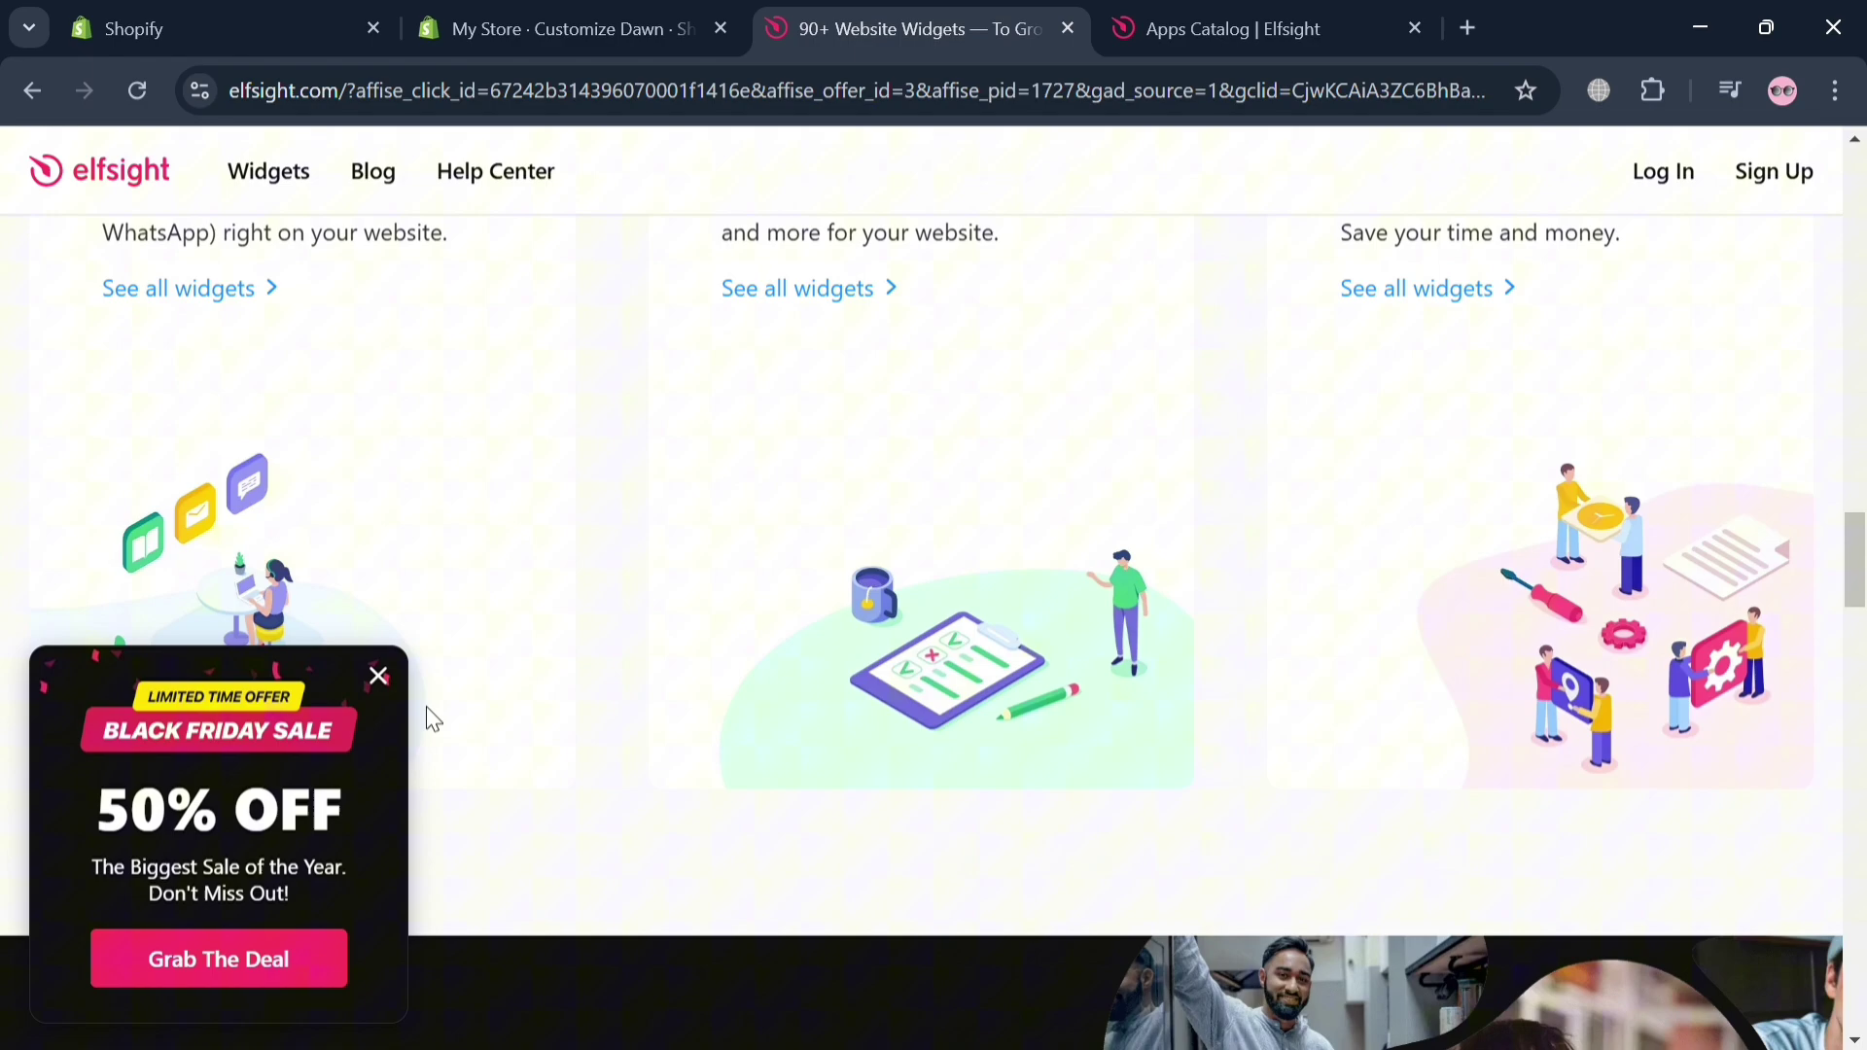
Dismiss the Black Friday sale popup and scroll back up the page
{"action": "left_click", "coordinate": [381, 677]}
{"action": "scroll", "coordinate": [1025, 717], "scroll_direction": "down", "scroll_amount": 15}
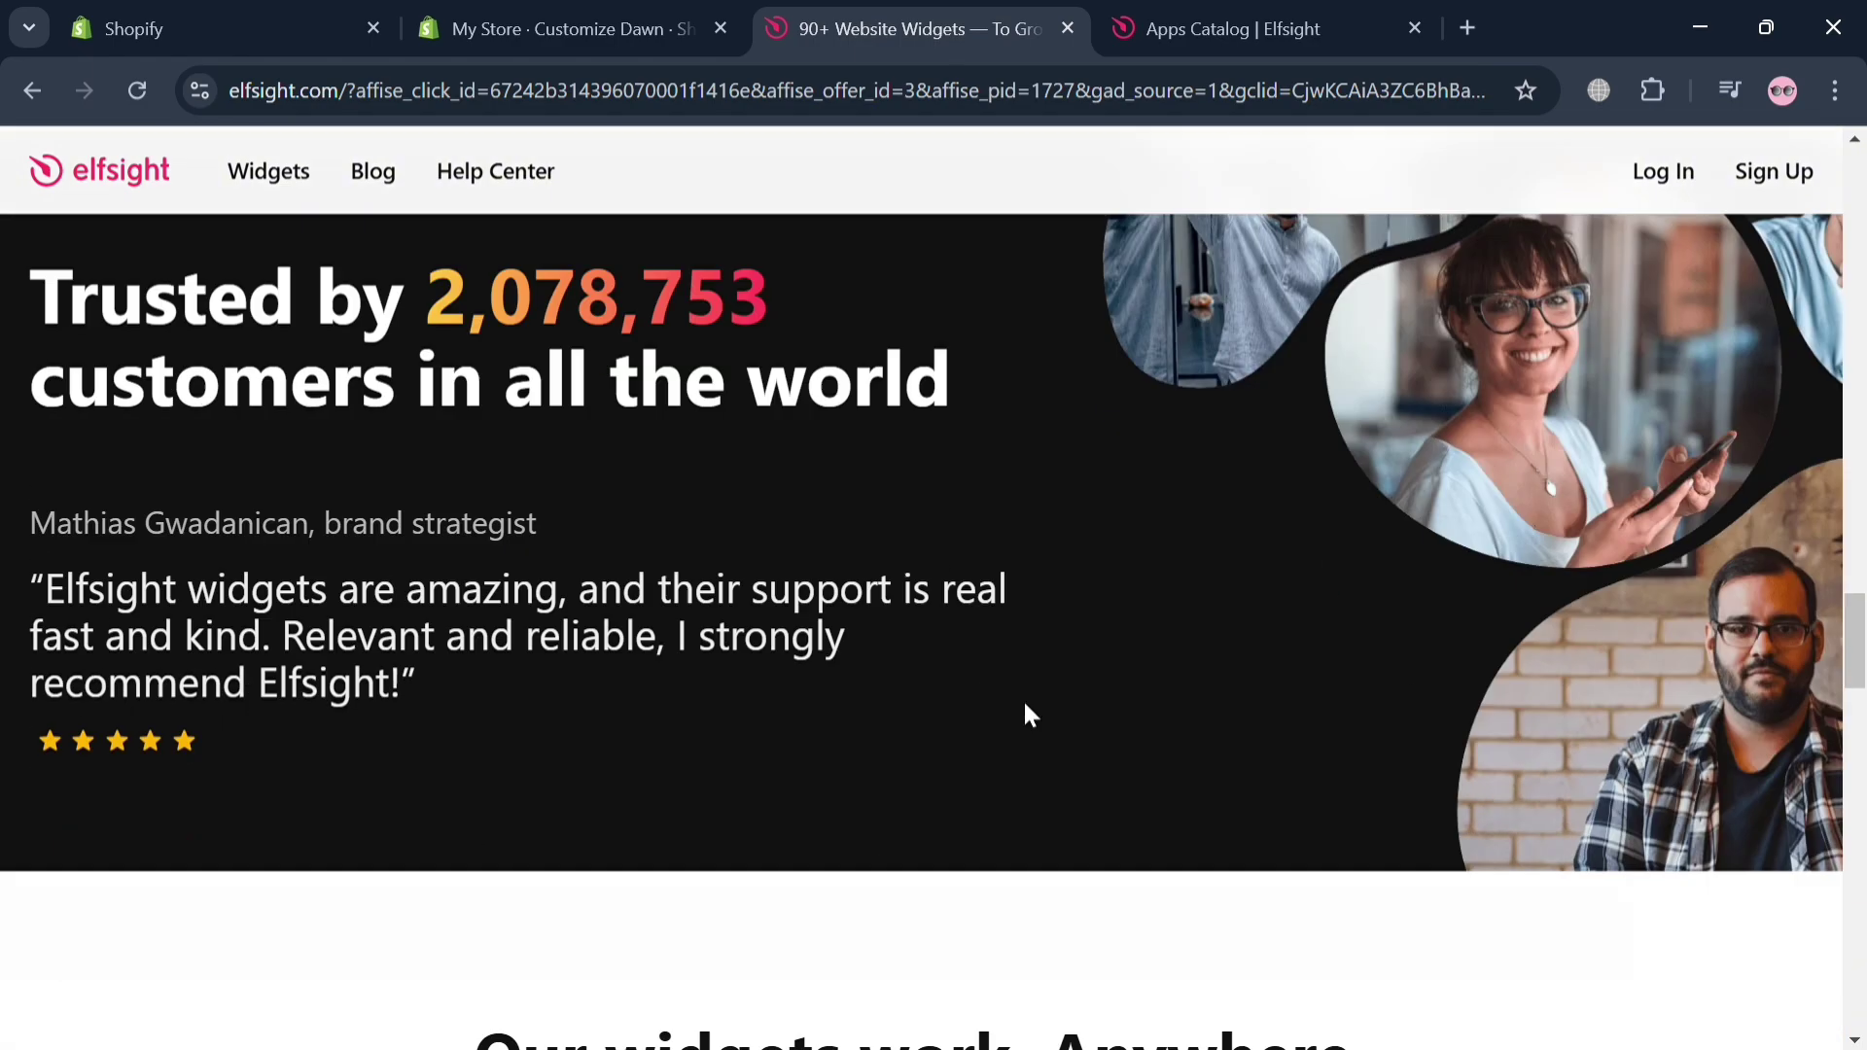
{"action": "scroll", "coordinate": [1027, 713], "scroll_direction": "up", "scroll_amount": 20}
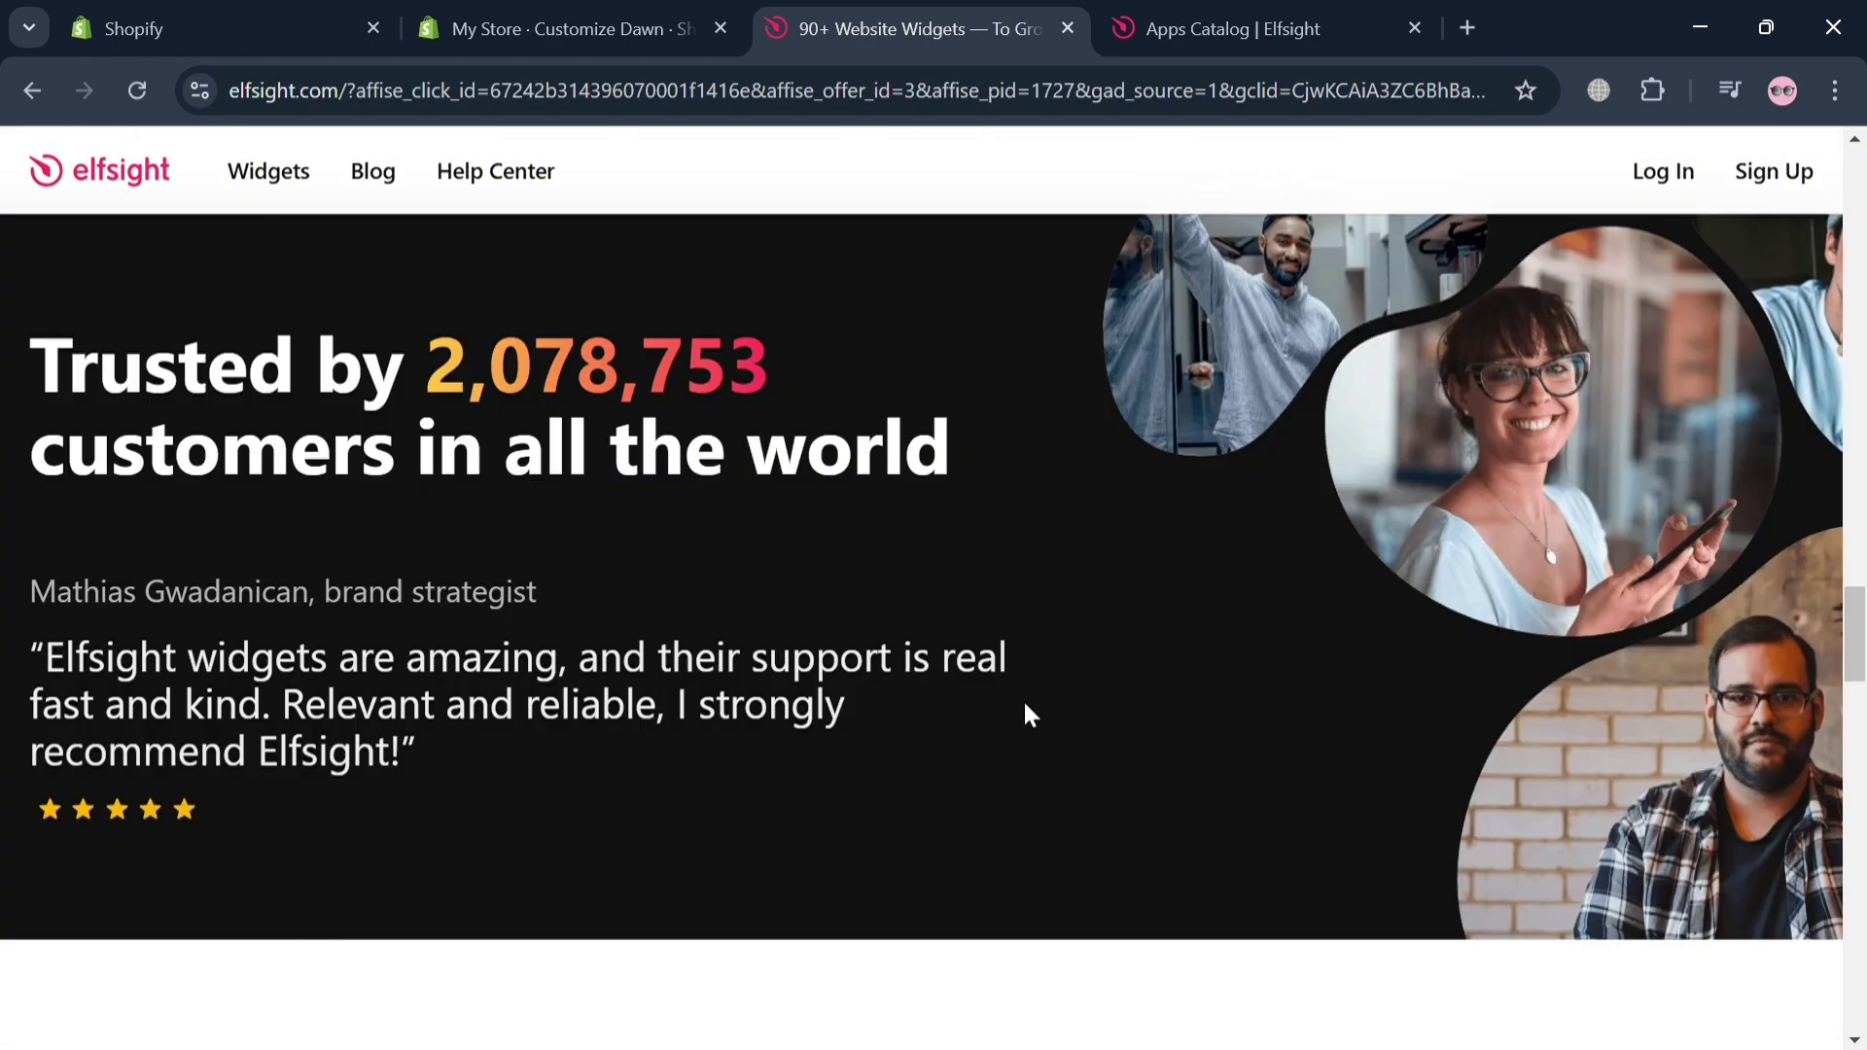
{"action": "scroll", "coordinate": [1028, 715], "scroll_direction": "up", "scroll_amount": 2}
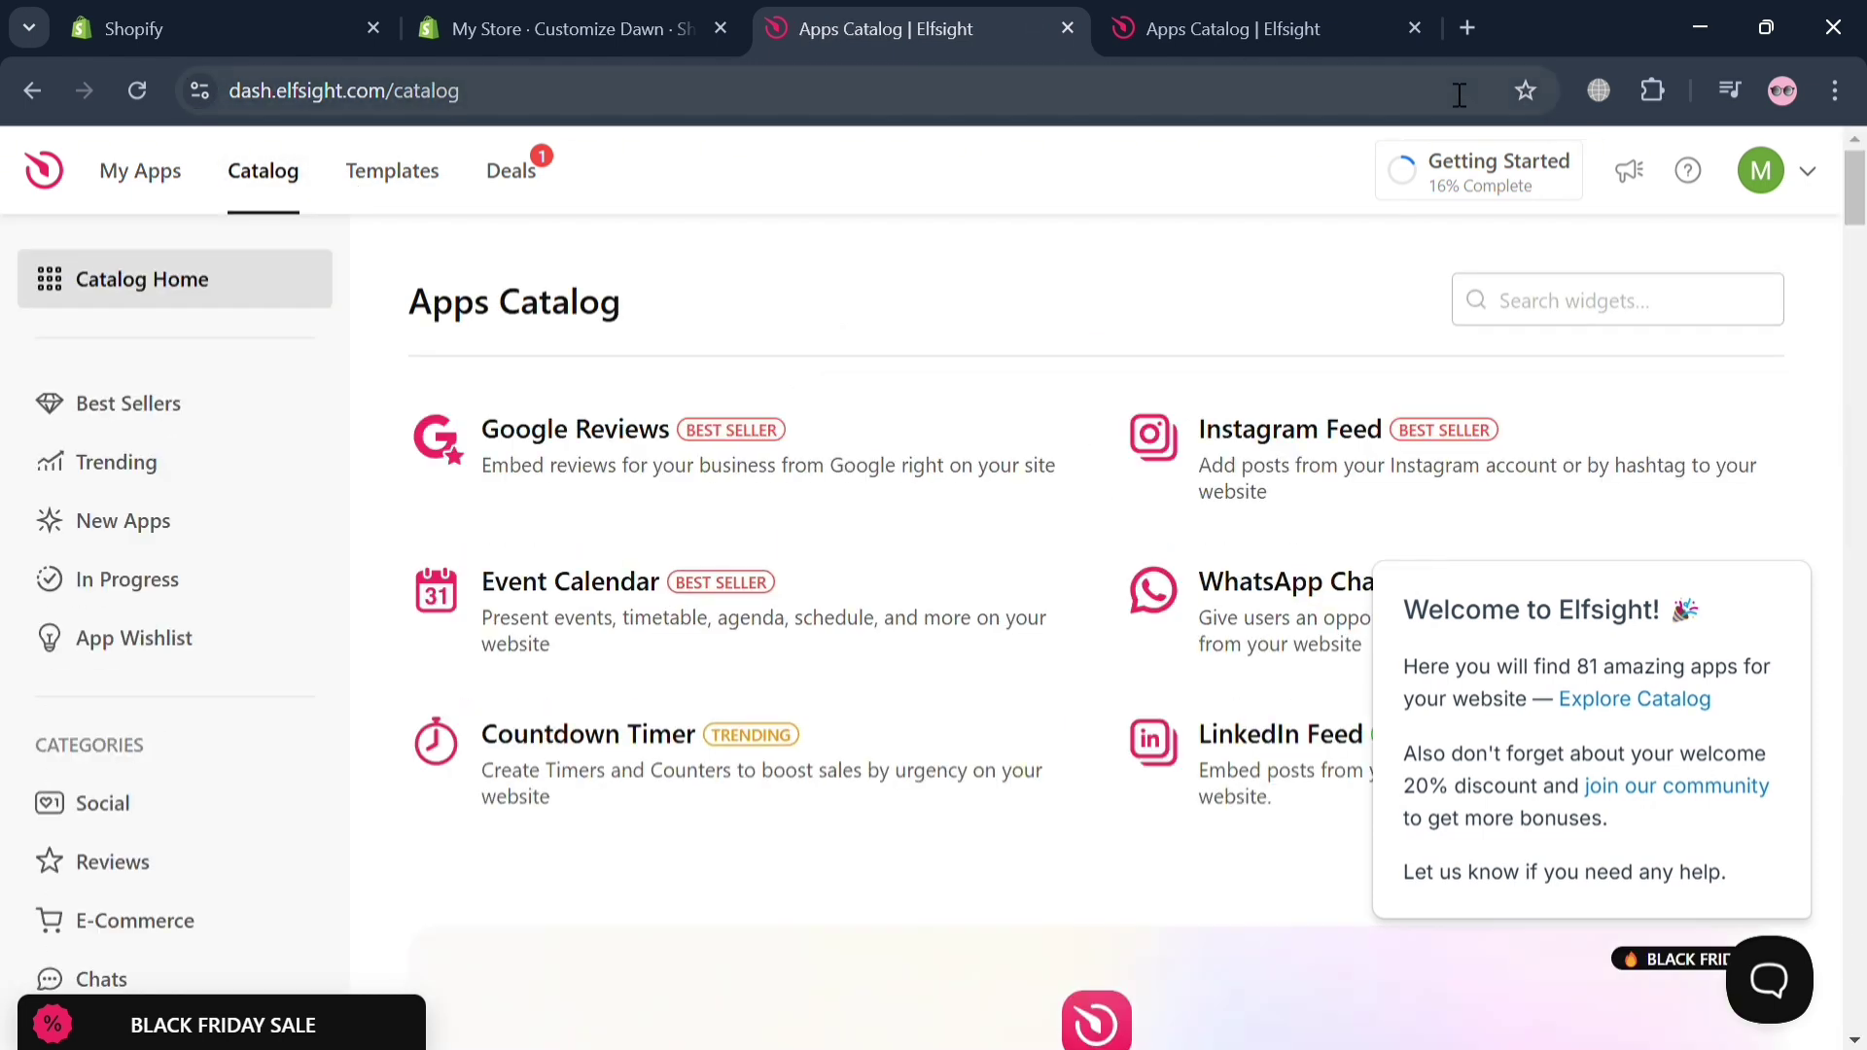
Close the duplicate Apps Catalog tab
{"action": "left_click", "coordinate": [1425, 33]}
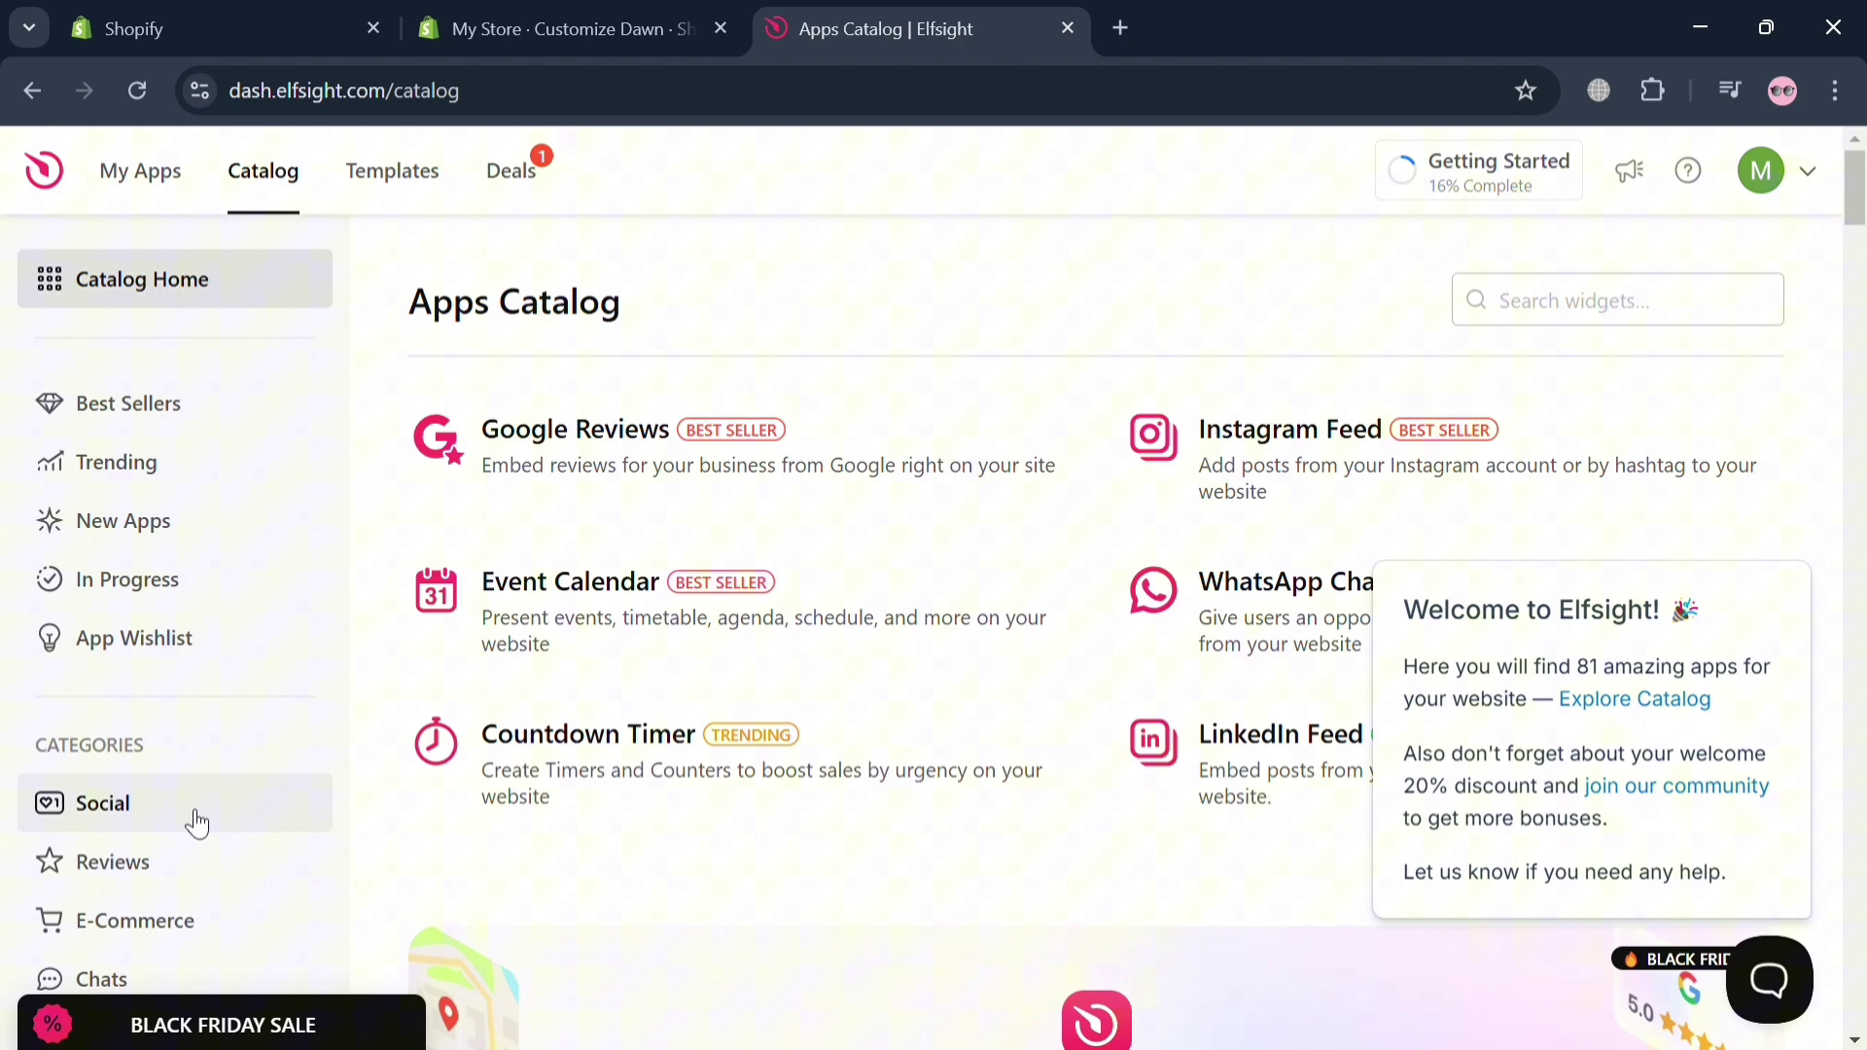
{"action": "scroll", "coordinate": [195, 822], "scroll_direction": "down", "scroll_amount": 5}
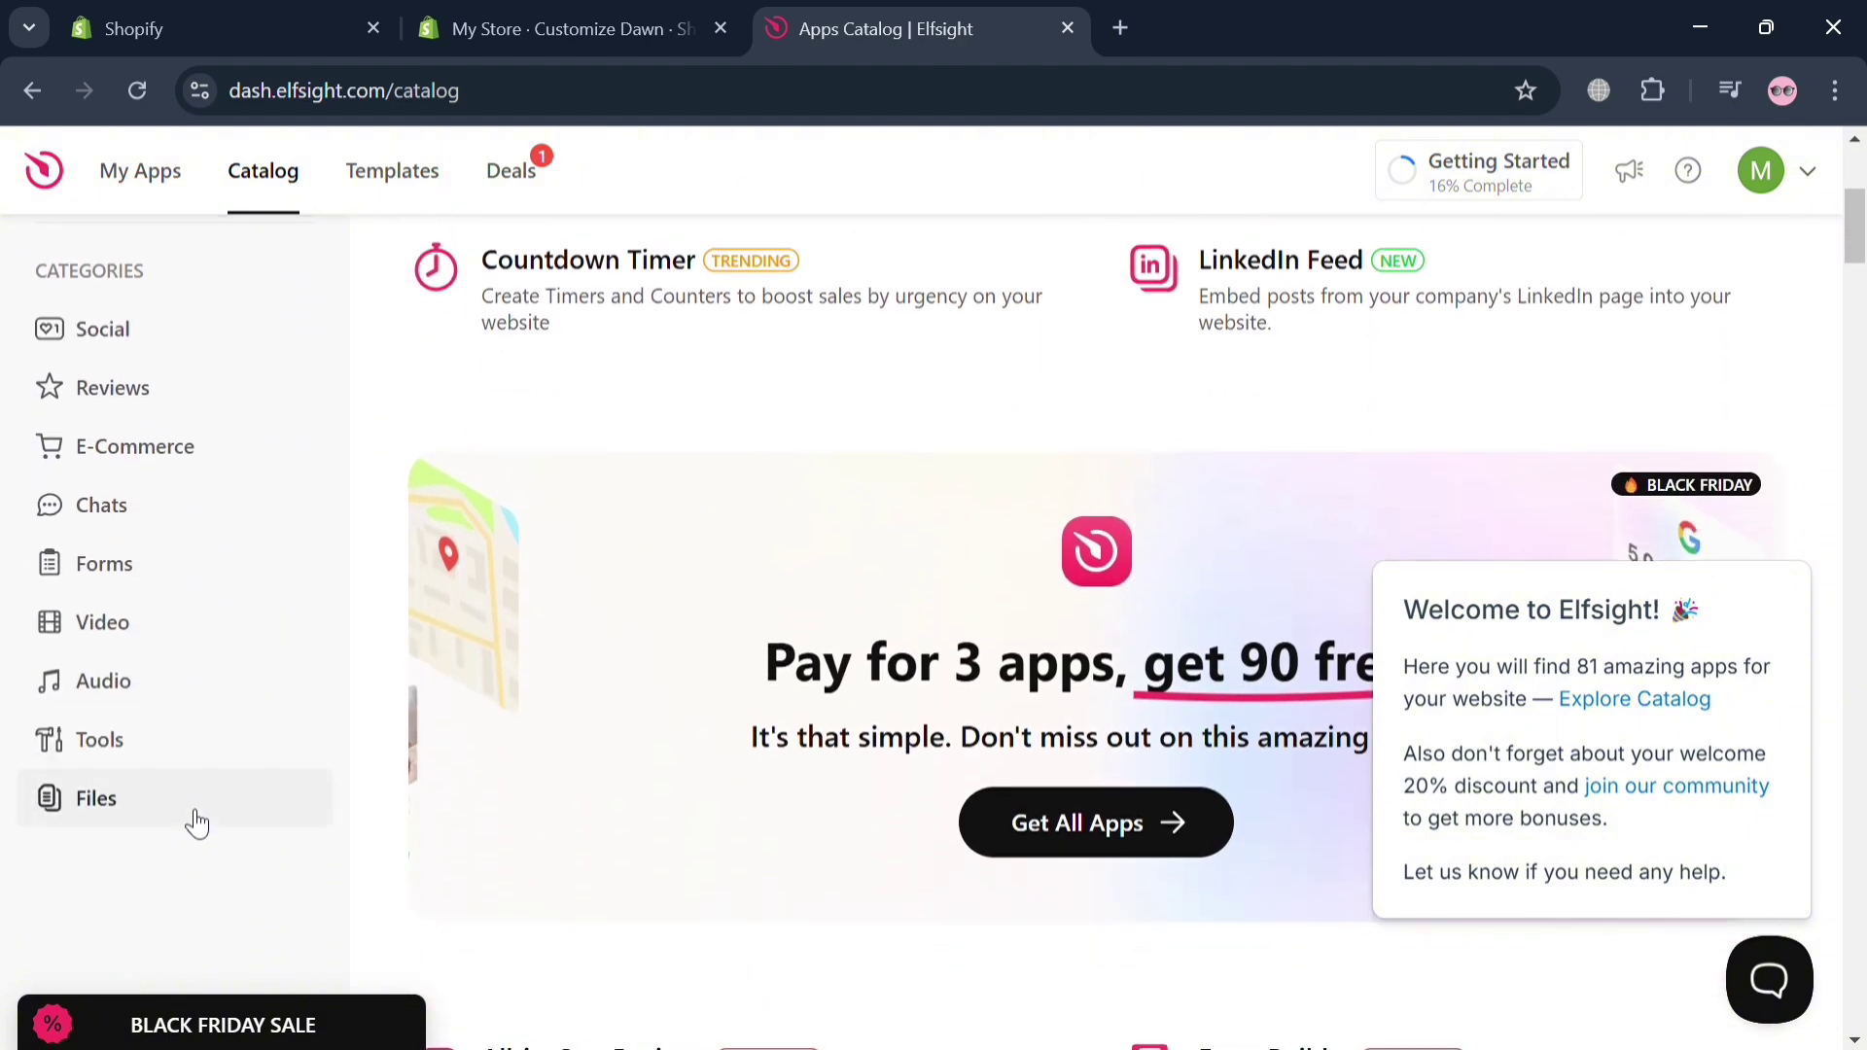
{"action": "scroll", "coordinate": [194, 820], "scroll_direction": "up", "scroll_amount": 5}
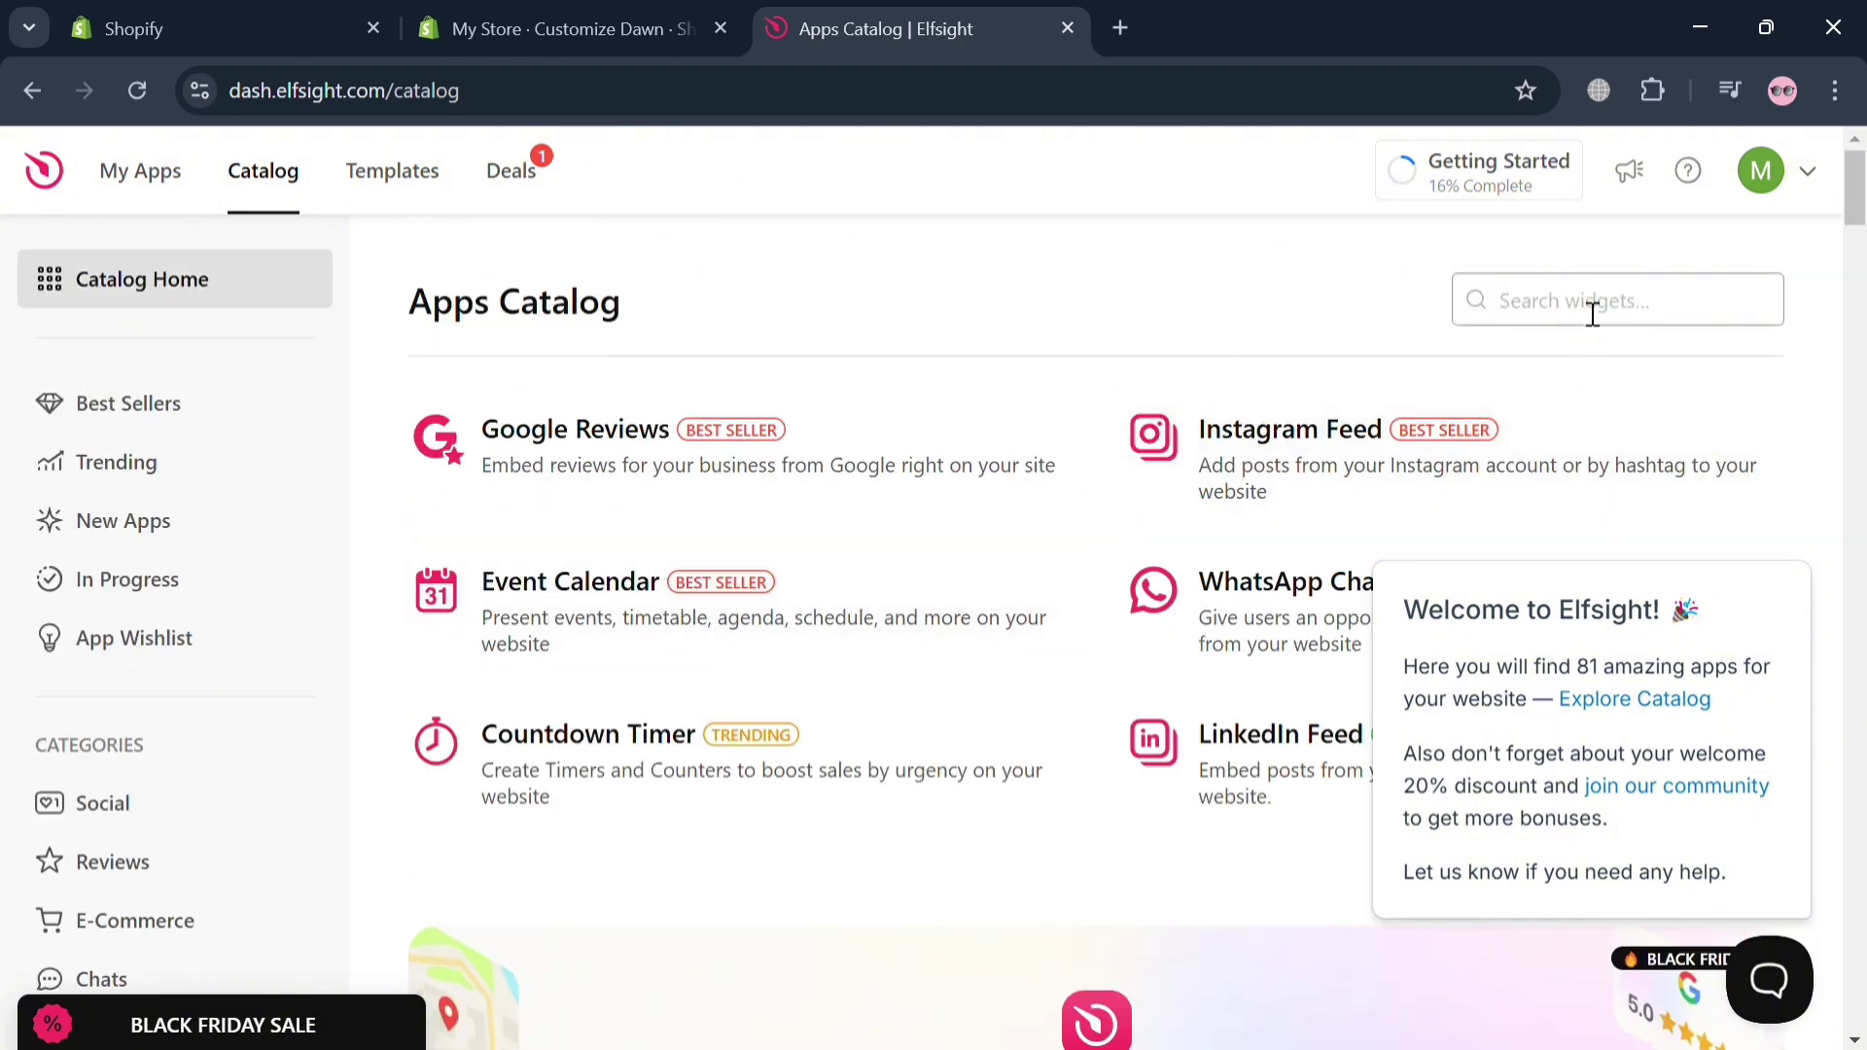
Search the widget catalog for 'pay' and dismiss the Welcome popup
{"action": "type", "text": "pay"}
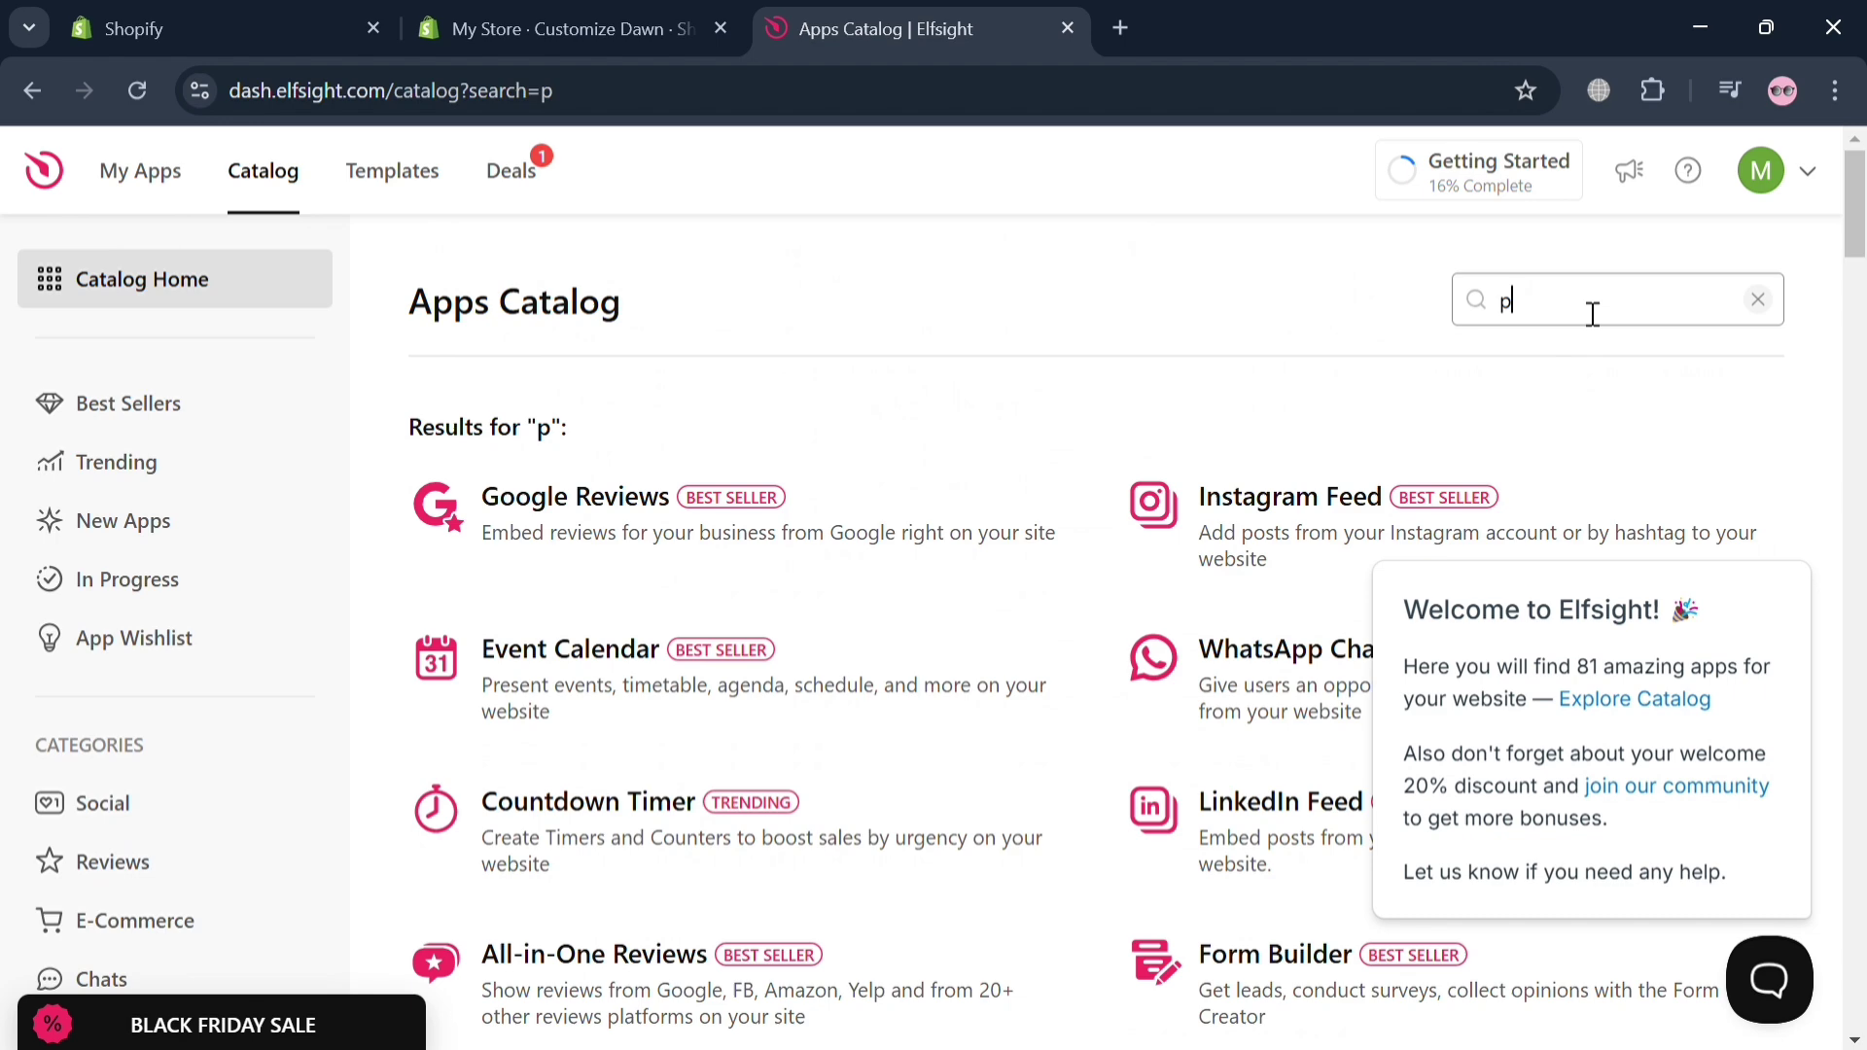
{"action": "mouse_move", "coordinate": [1499, 589]}
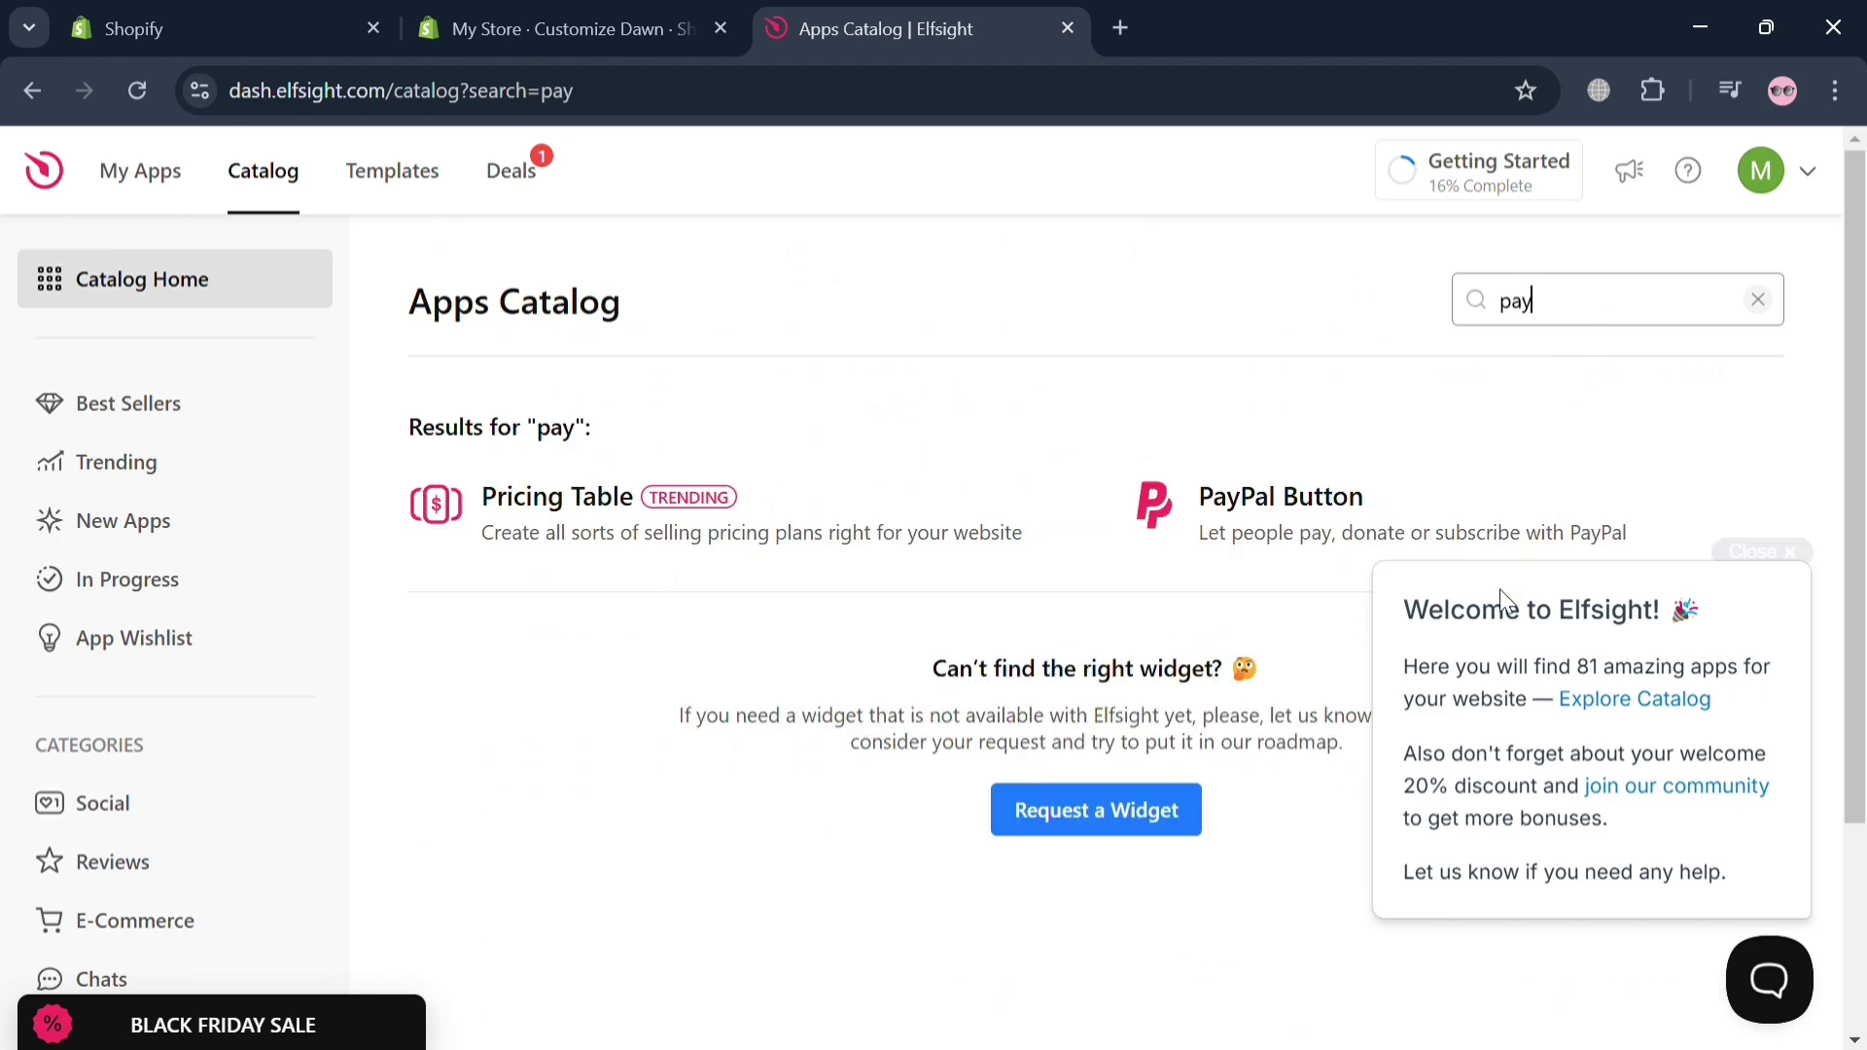
{"action": "left_click", "coordinate": [1790, 530]}
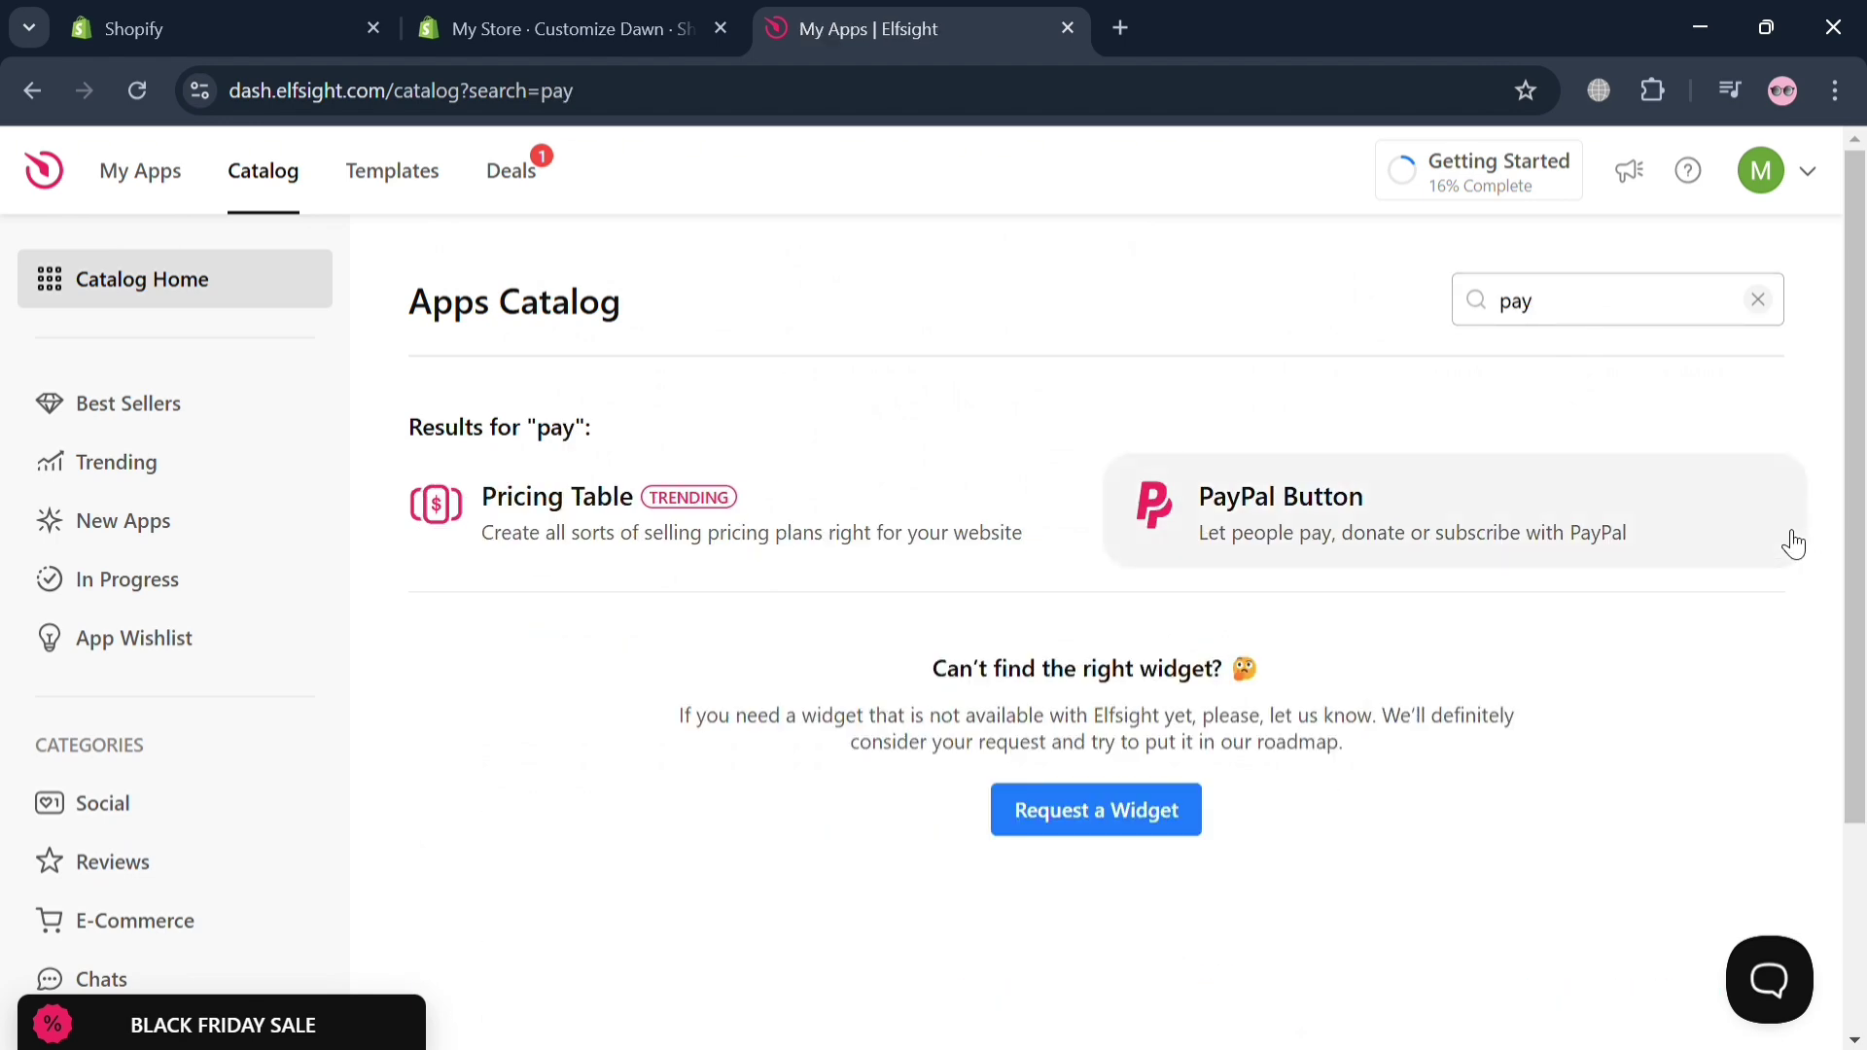
Start a PayPal Button widget, preview Pay with PayPal, Donate and Subscription, then pick Checkout
{"action": "left_click", "coordinate": [1381, 559]}
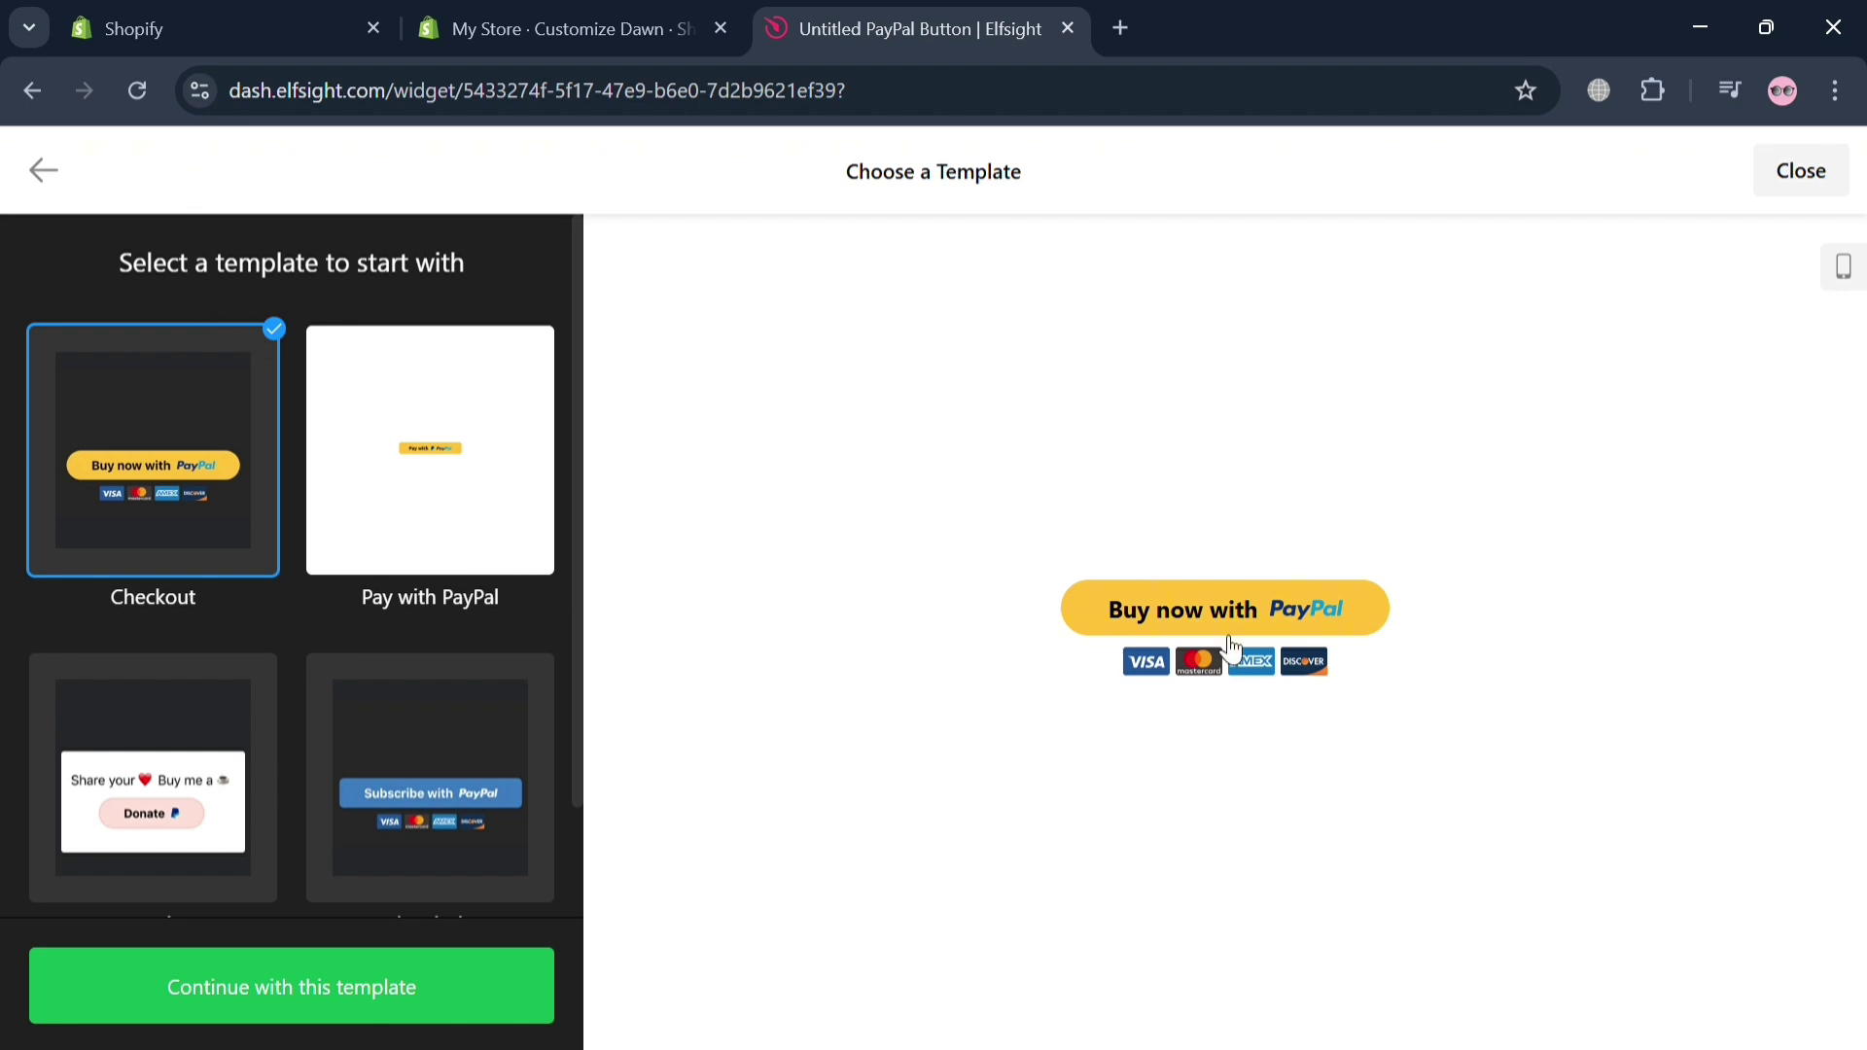
{"action": "left_click", "coordinate": [466, 497]}
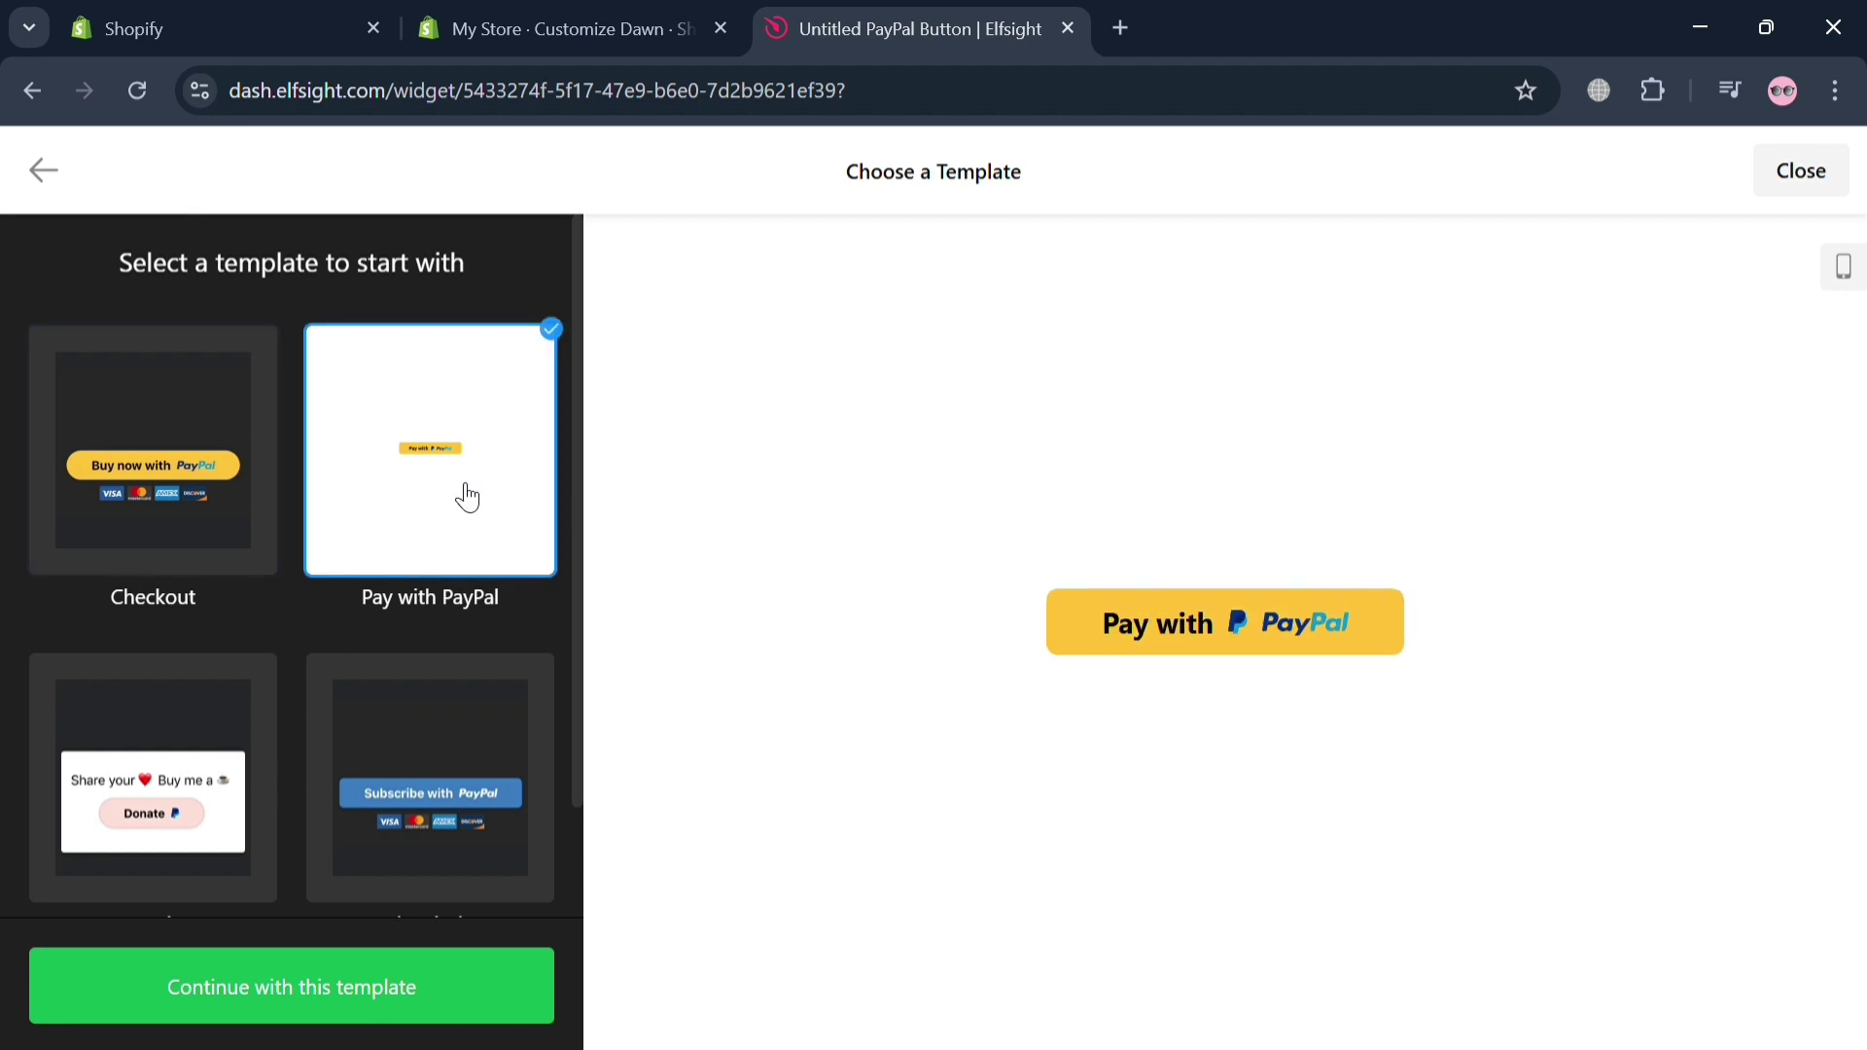
{"action": "left_click", "coordinate": [178, 779]}
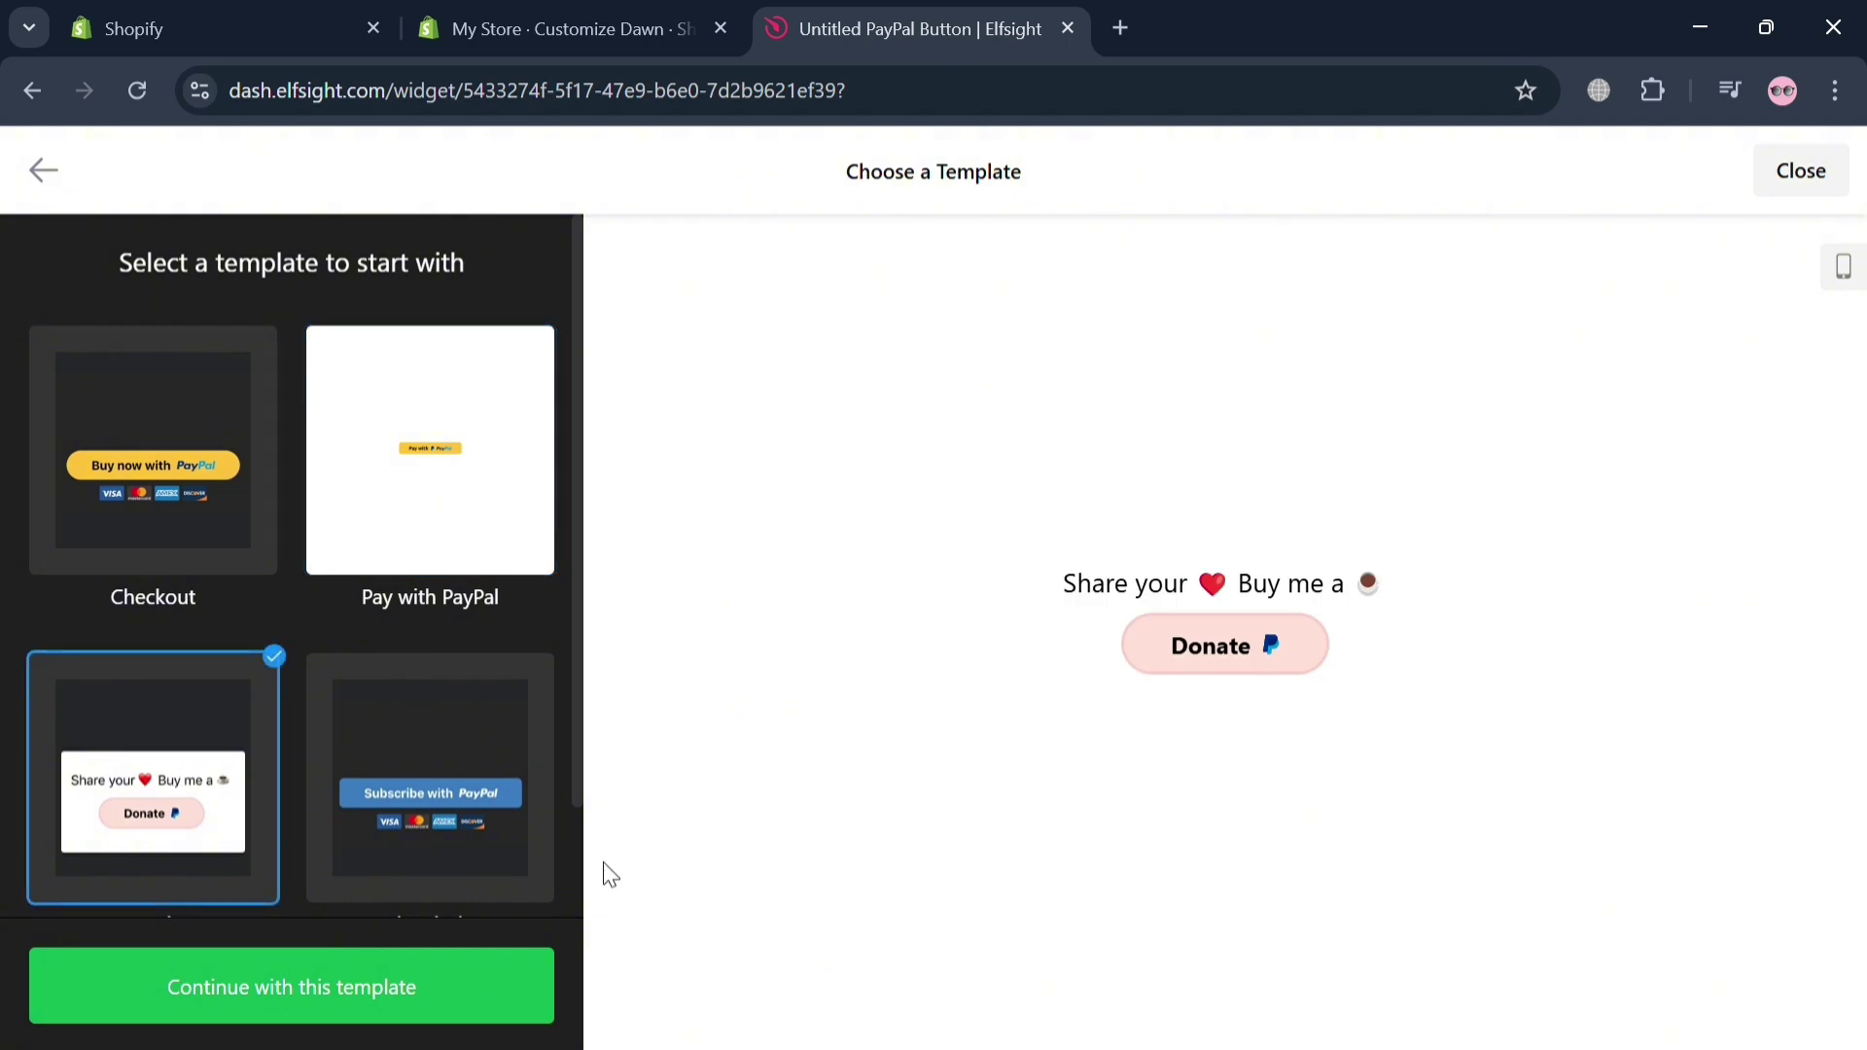
{"action": "left_click", "coordinate": [505, 854]}
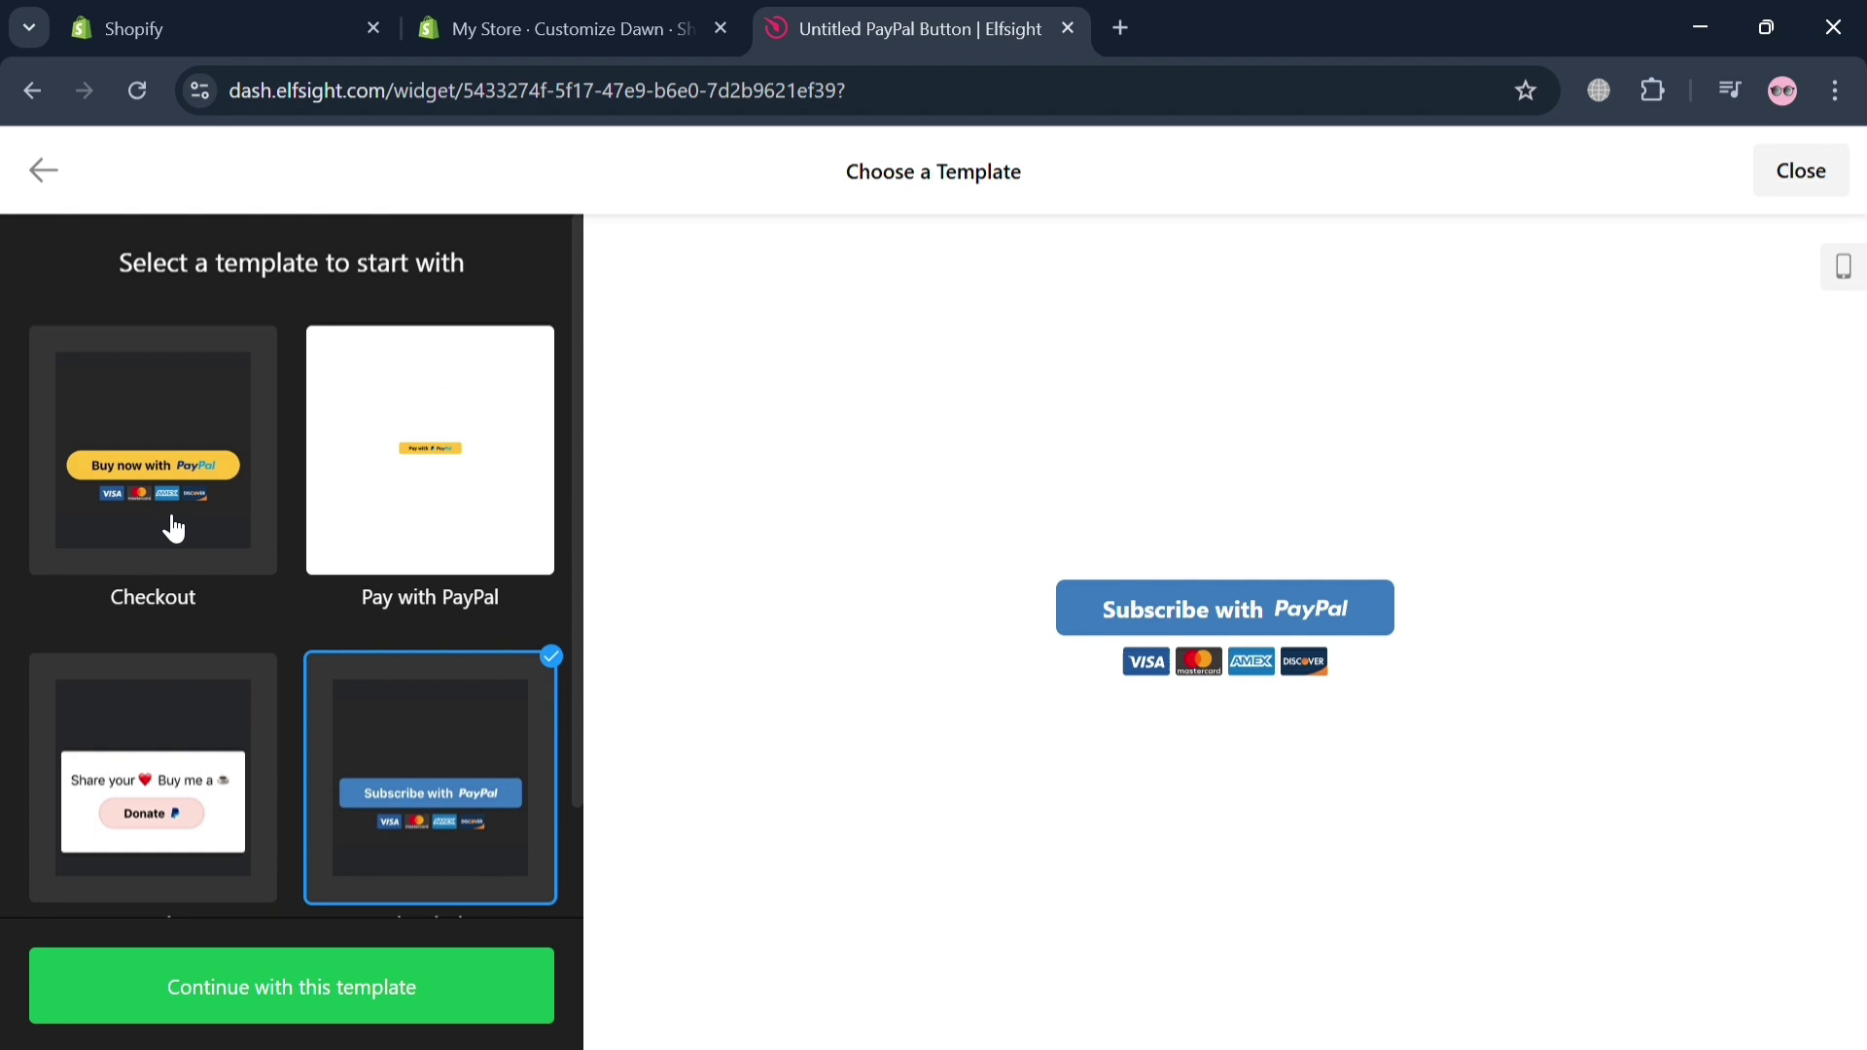
{"action": "left_click", "coordinate": [173, 528]}
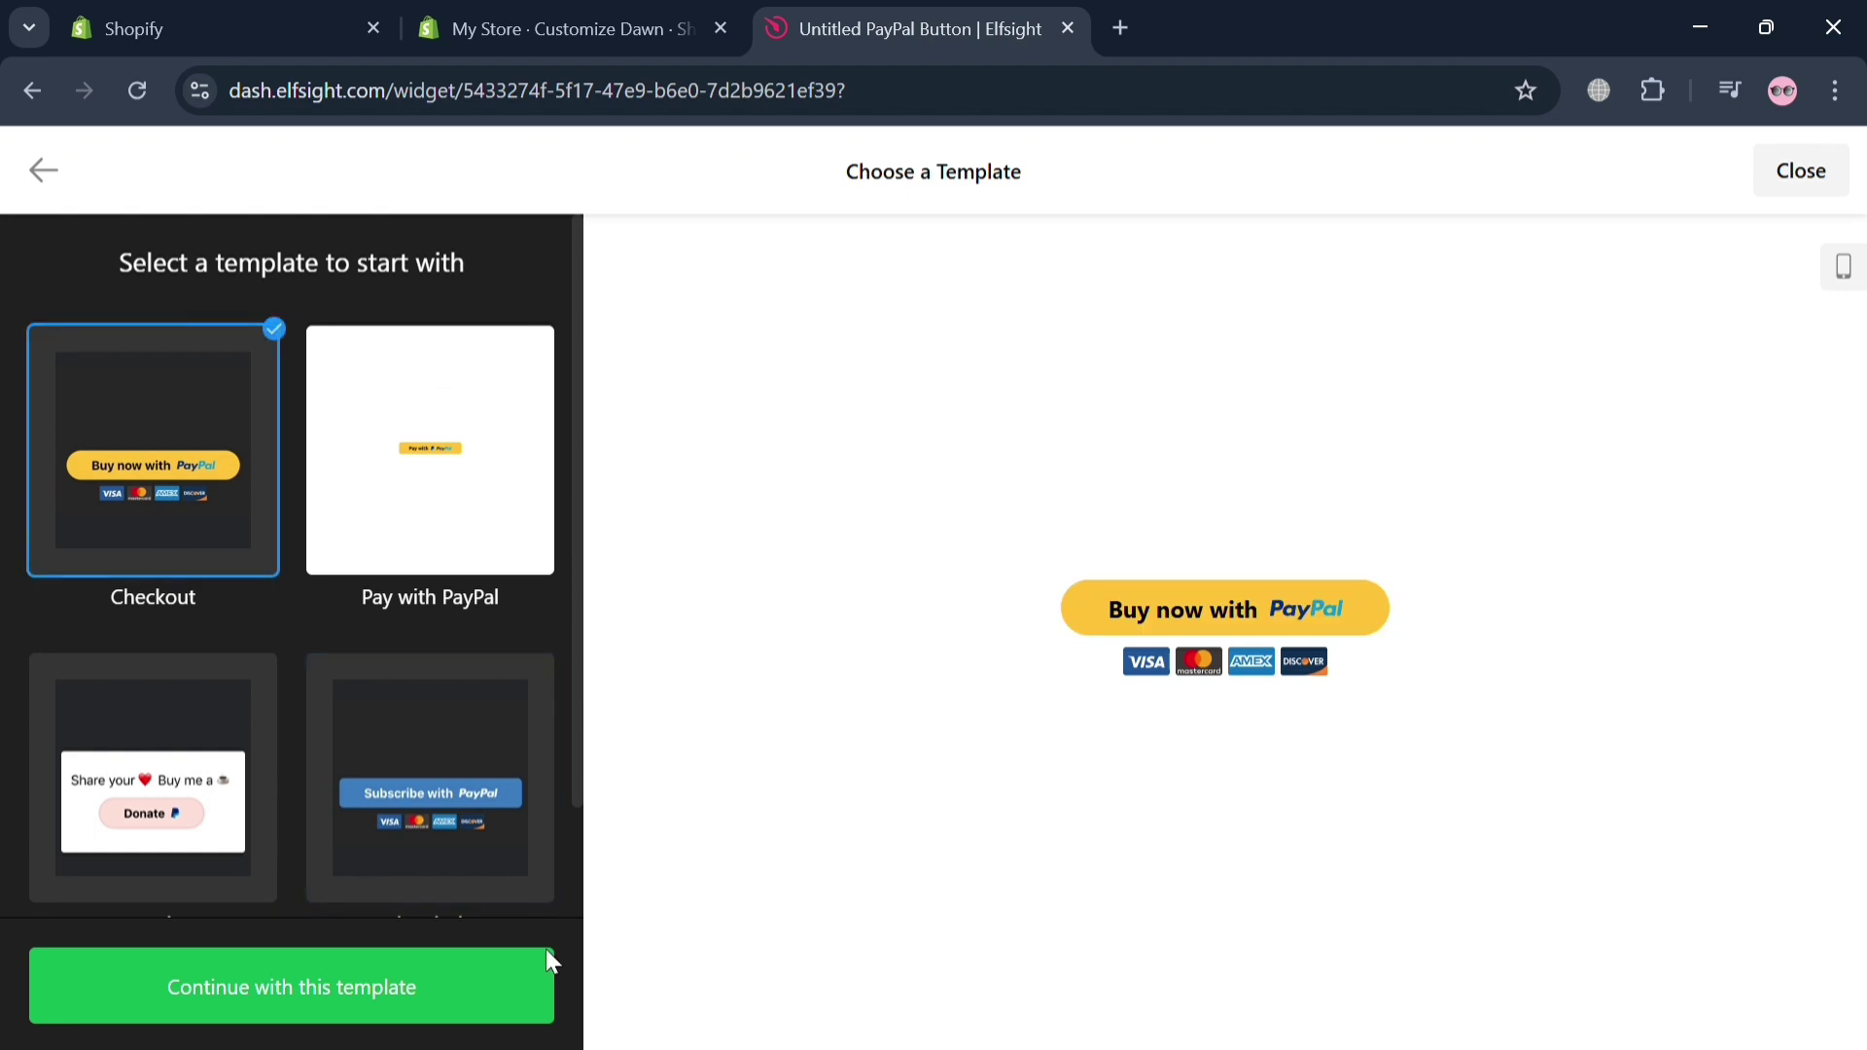
Create the widget from the Checkout template and review its Payment settings and business-account note
{"action": "left_click", "coordinate": [330, 1006]}
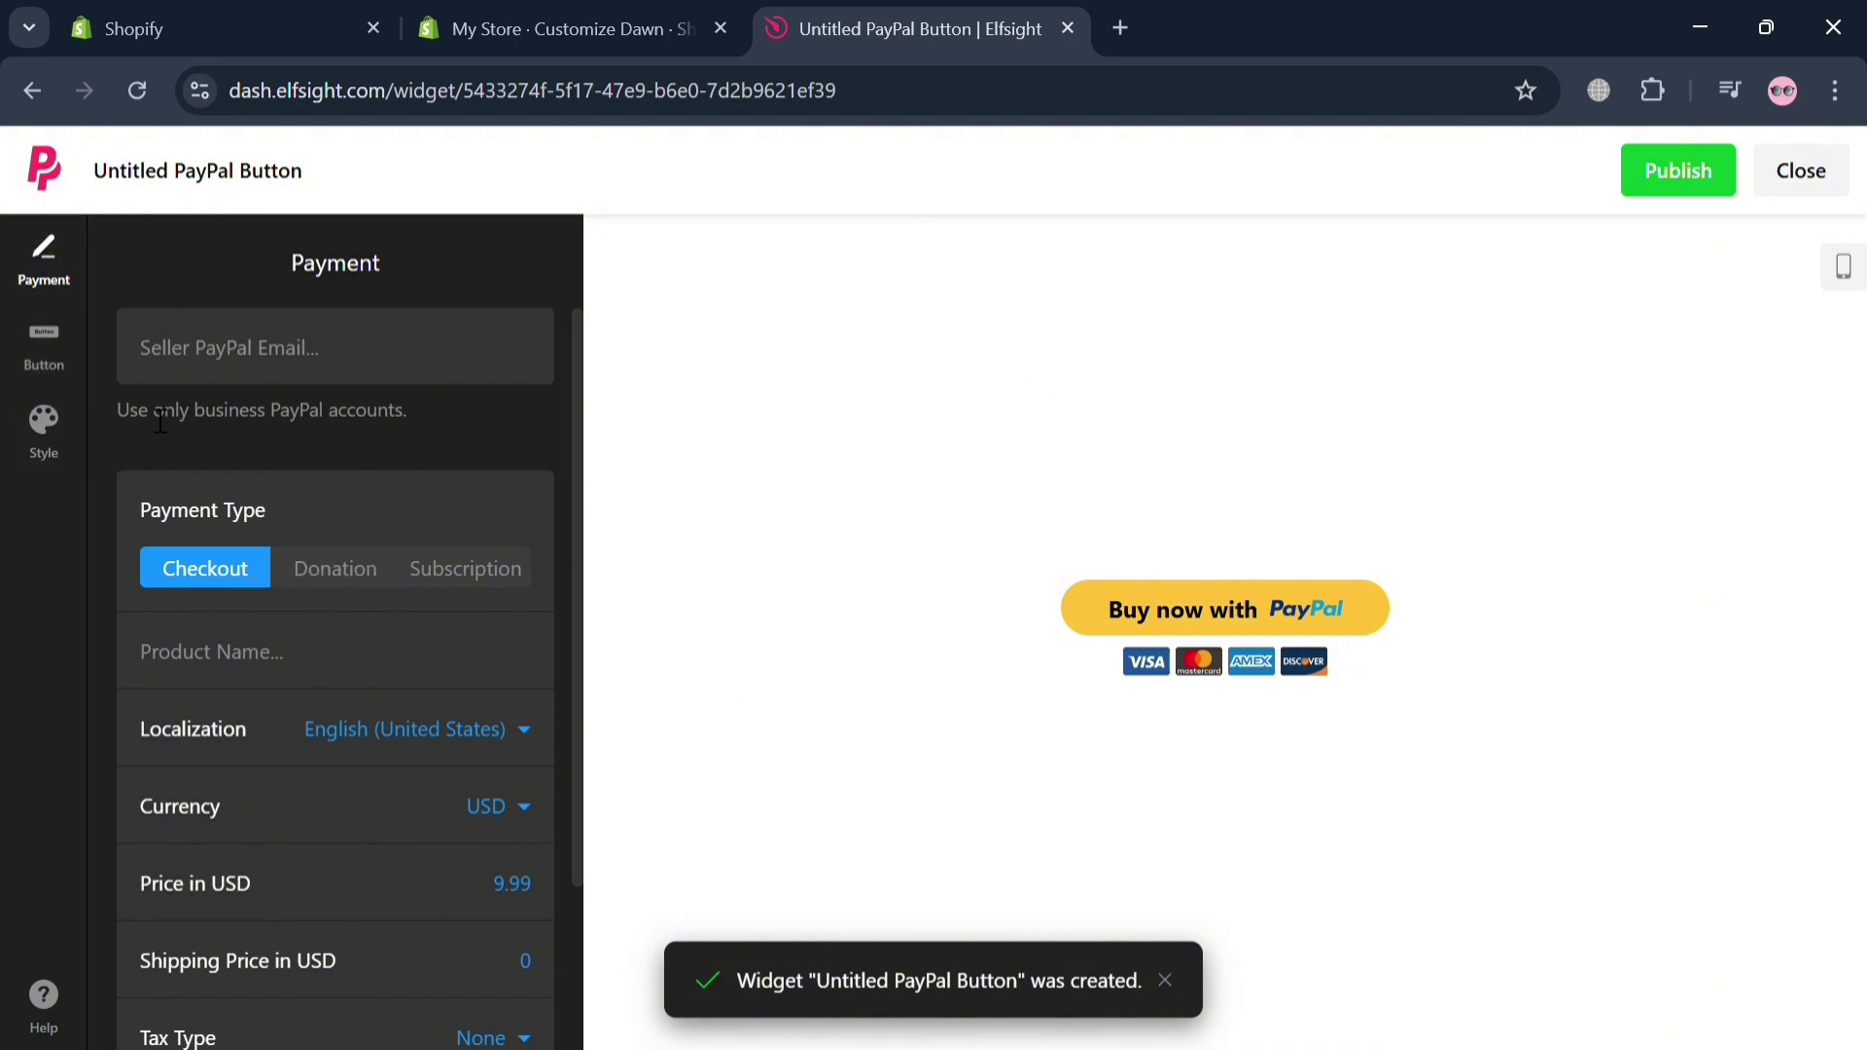
{"action": "left_click_drag", "start_coordinate": [161, 421], "coordinate": [488, 424]}
{"action": "left_click", "coordinate": [488, 424]}
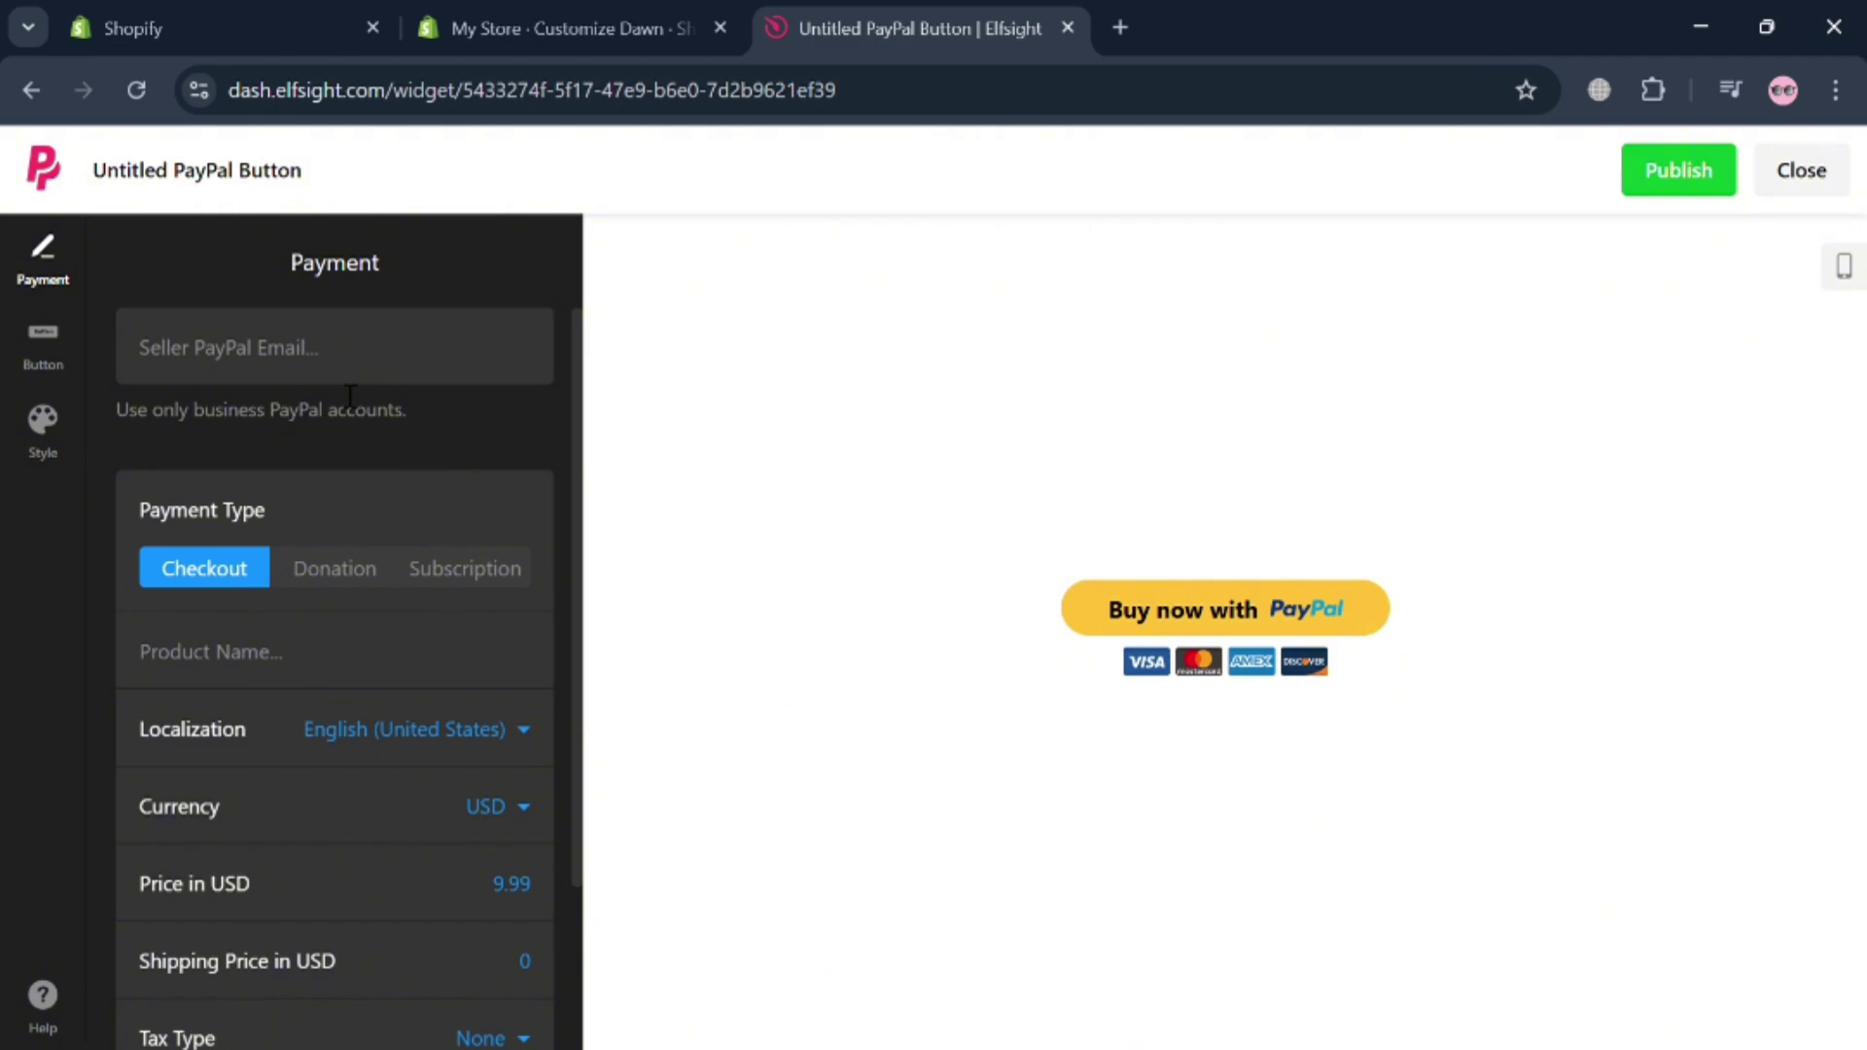
{"action": "scroll", "coordinate": [407, 467], "scroll_direction": "down", "scroll_amount": 2}
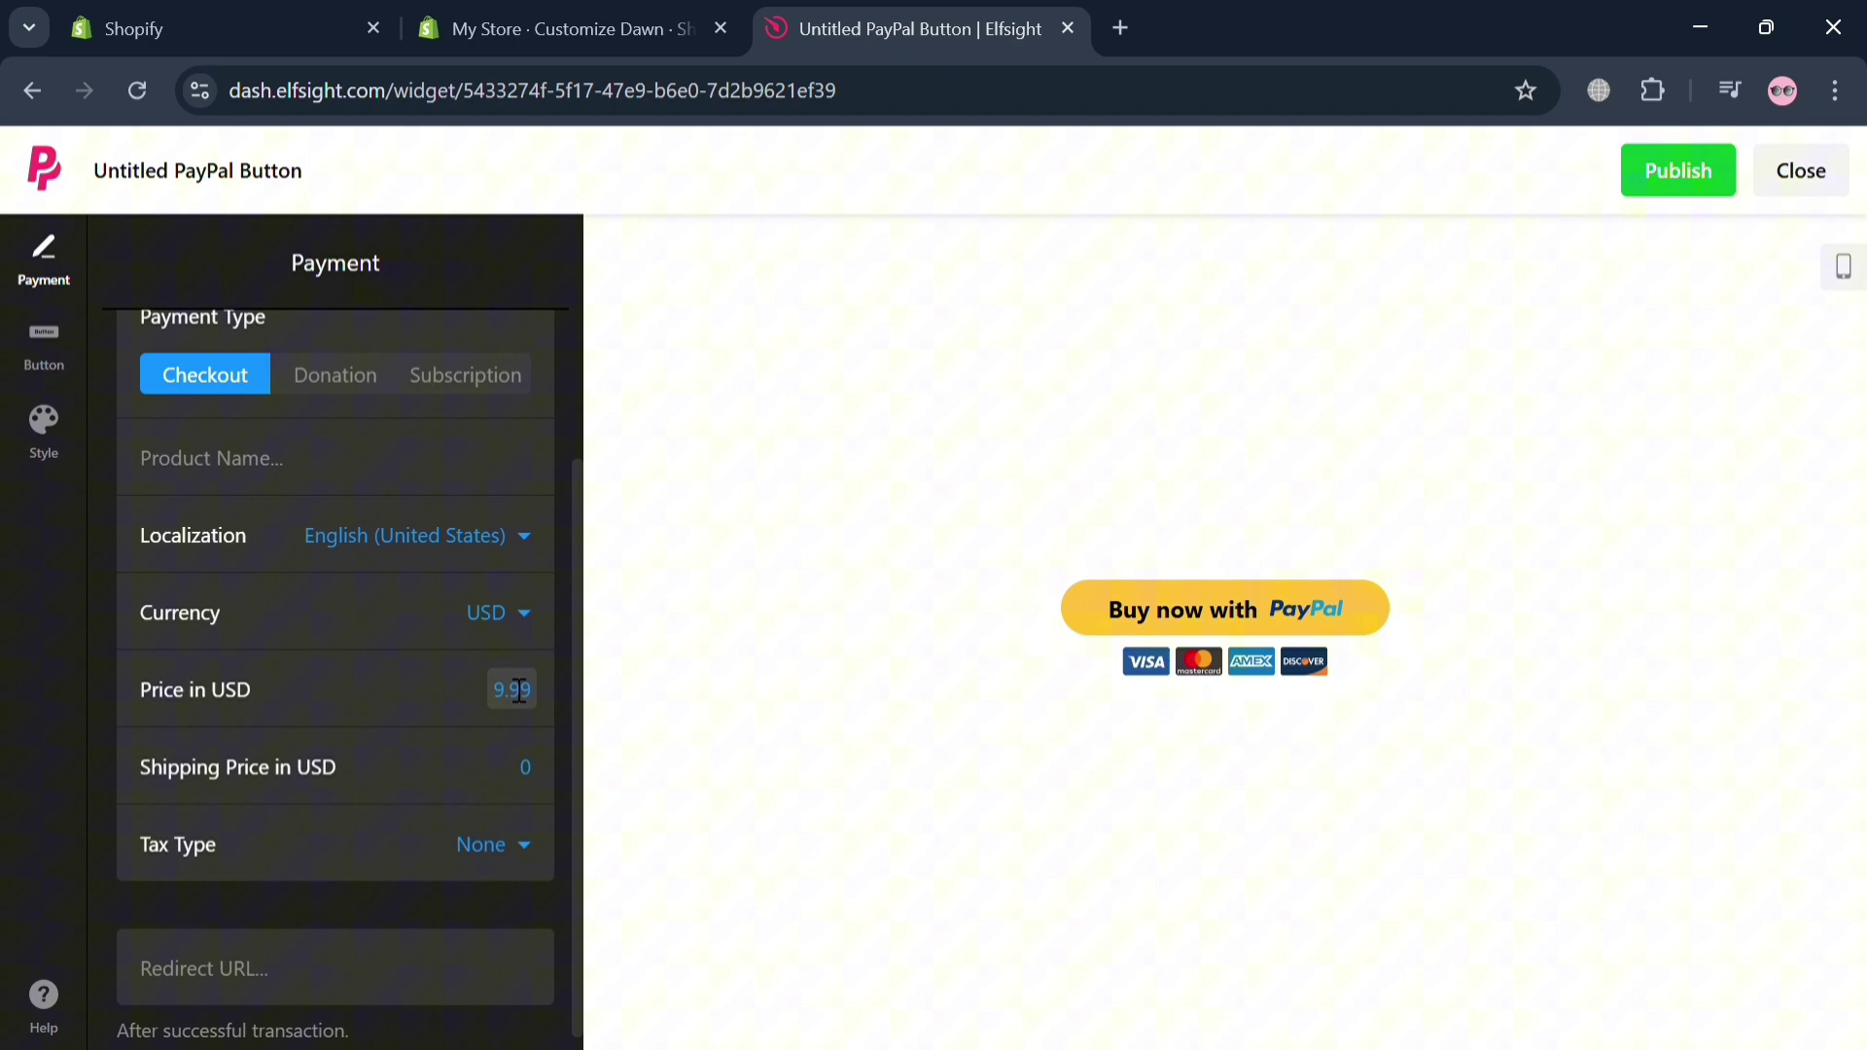
Enter 'Men's Bag' as the product name after checking the Shopify store's products
{"action": "left_click", "coordinate": [264, 471]}
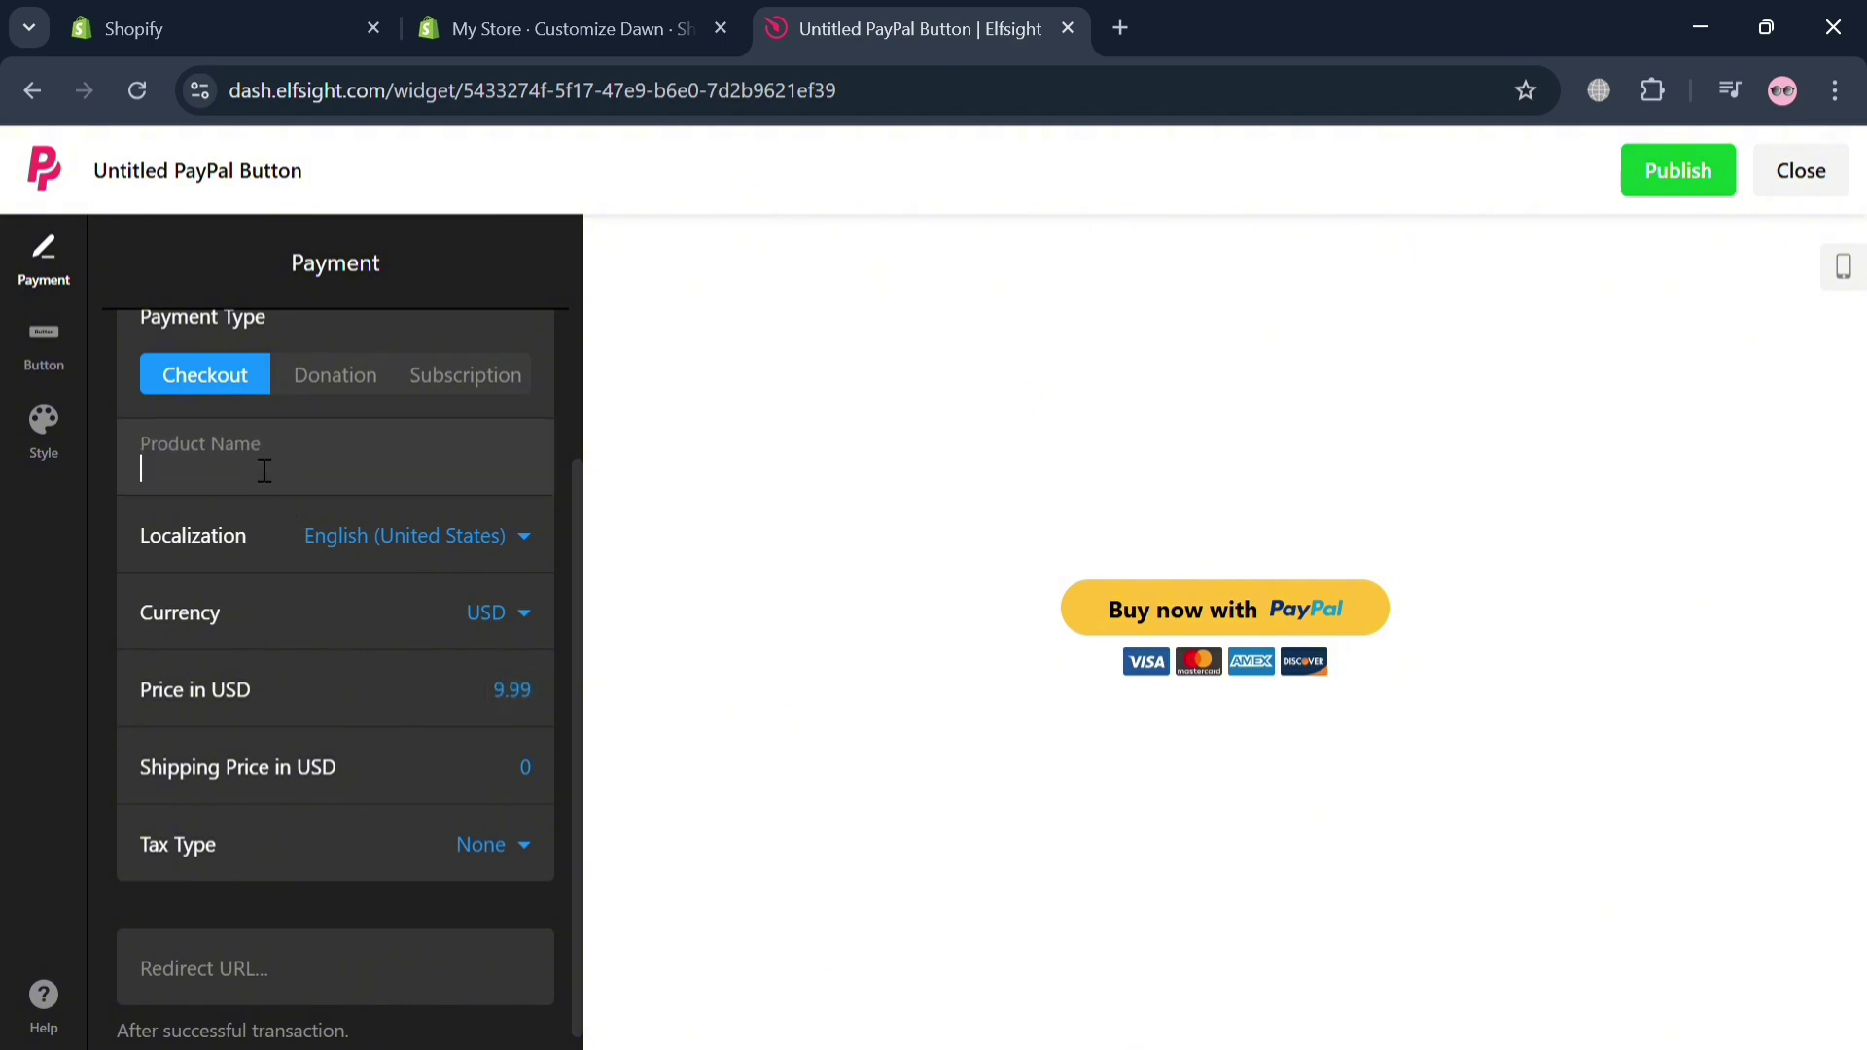
{"action": "left_click", "coordinate": [530, 12]}
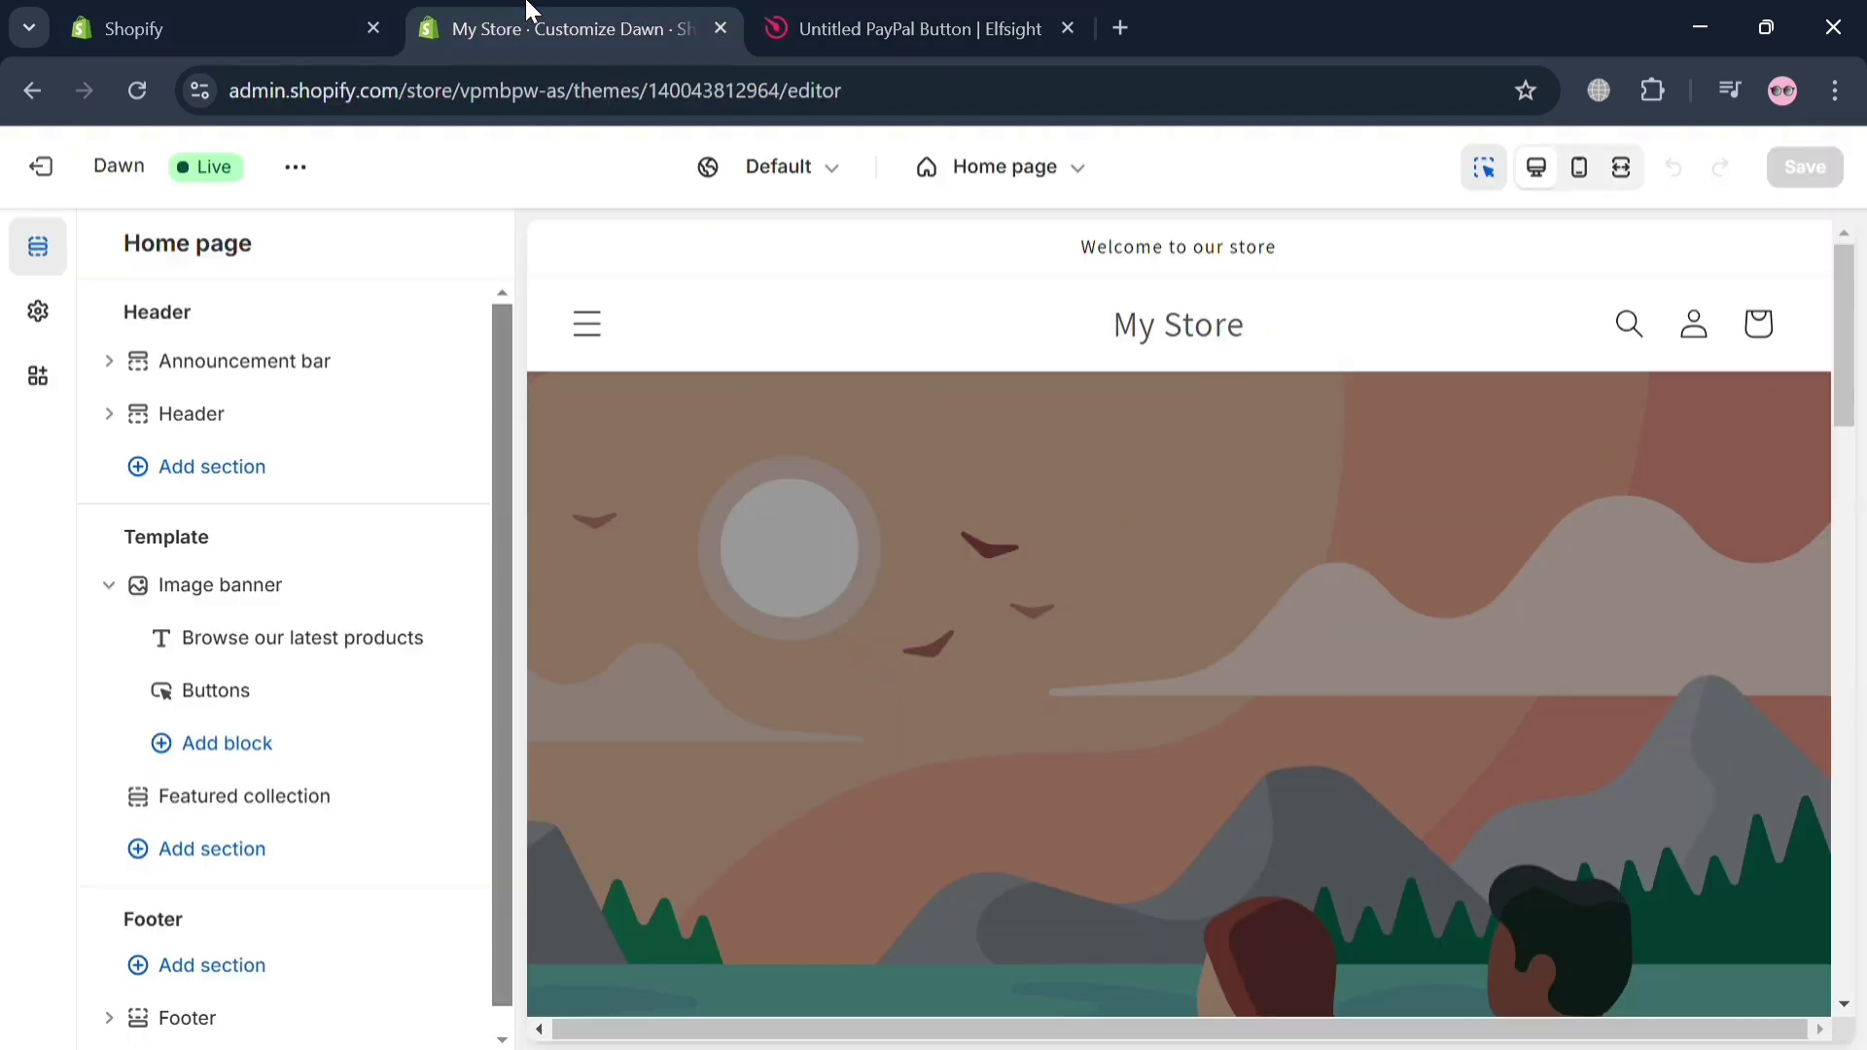
{"action": "scroll", "coordinate": [903, 571], "scroll_direction": "down", "scroll_amount": 15}
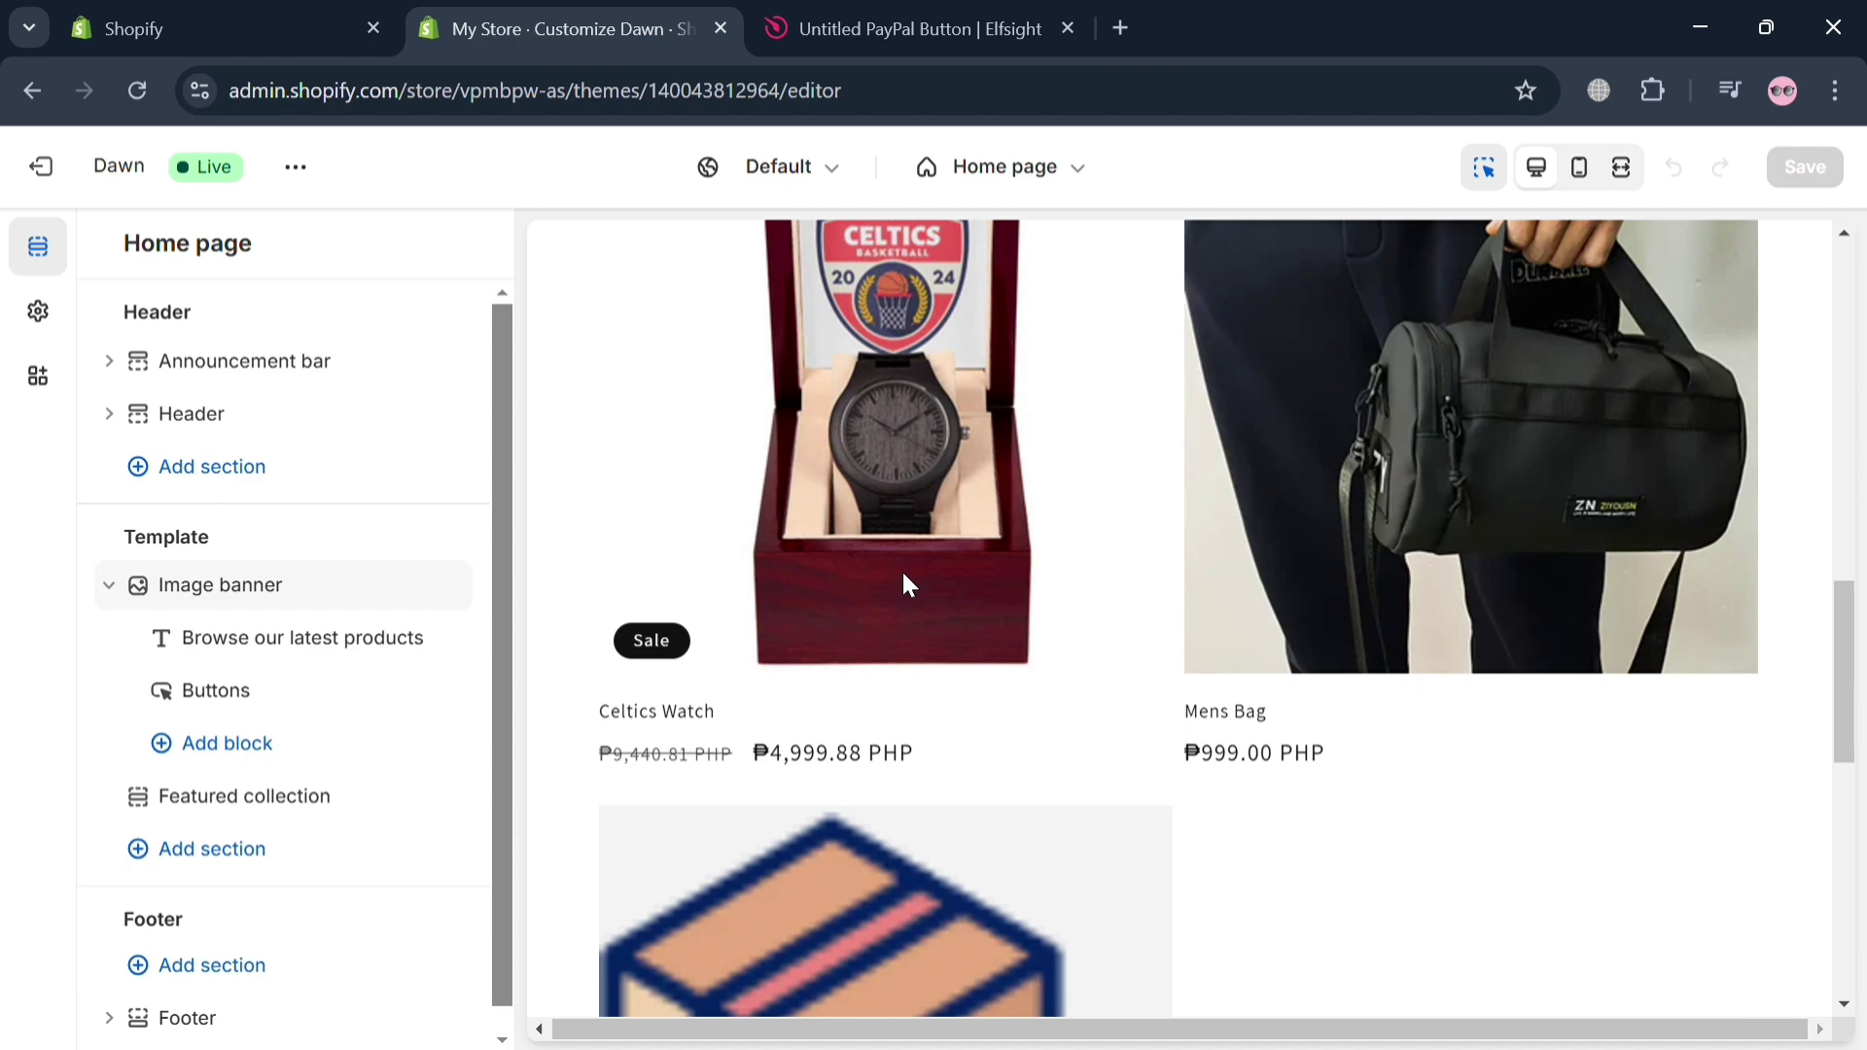
{"action": "left_click", "coordinate": [828, 18]}
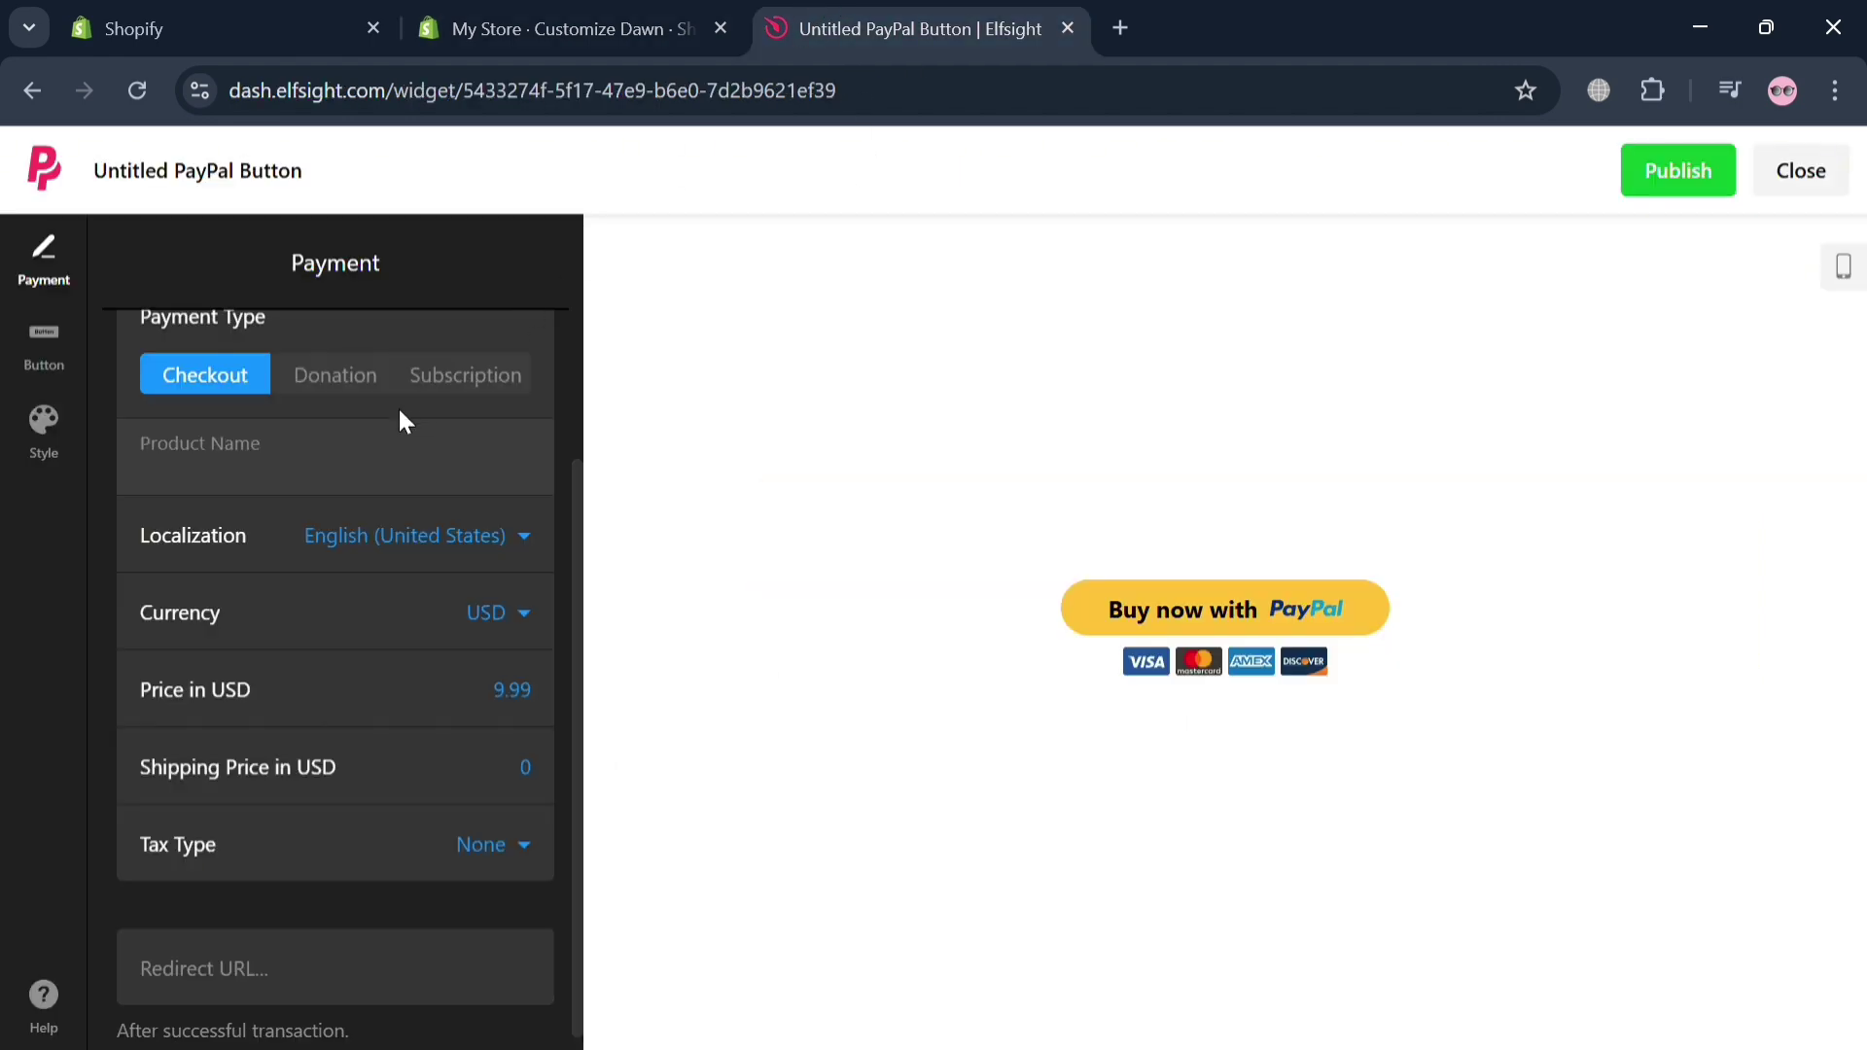
{"action": "type", "text": "Men's Bag"}
Change the price in USD from 9.99 to 25, matching the store's Mens Bag price
{"action": "left_click", "coordinate": [516, 717]}
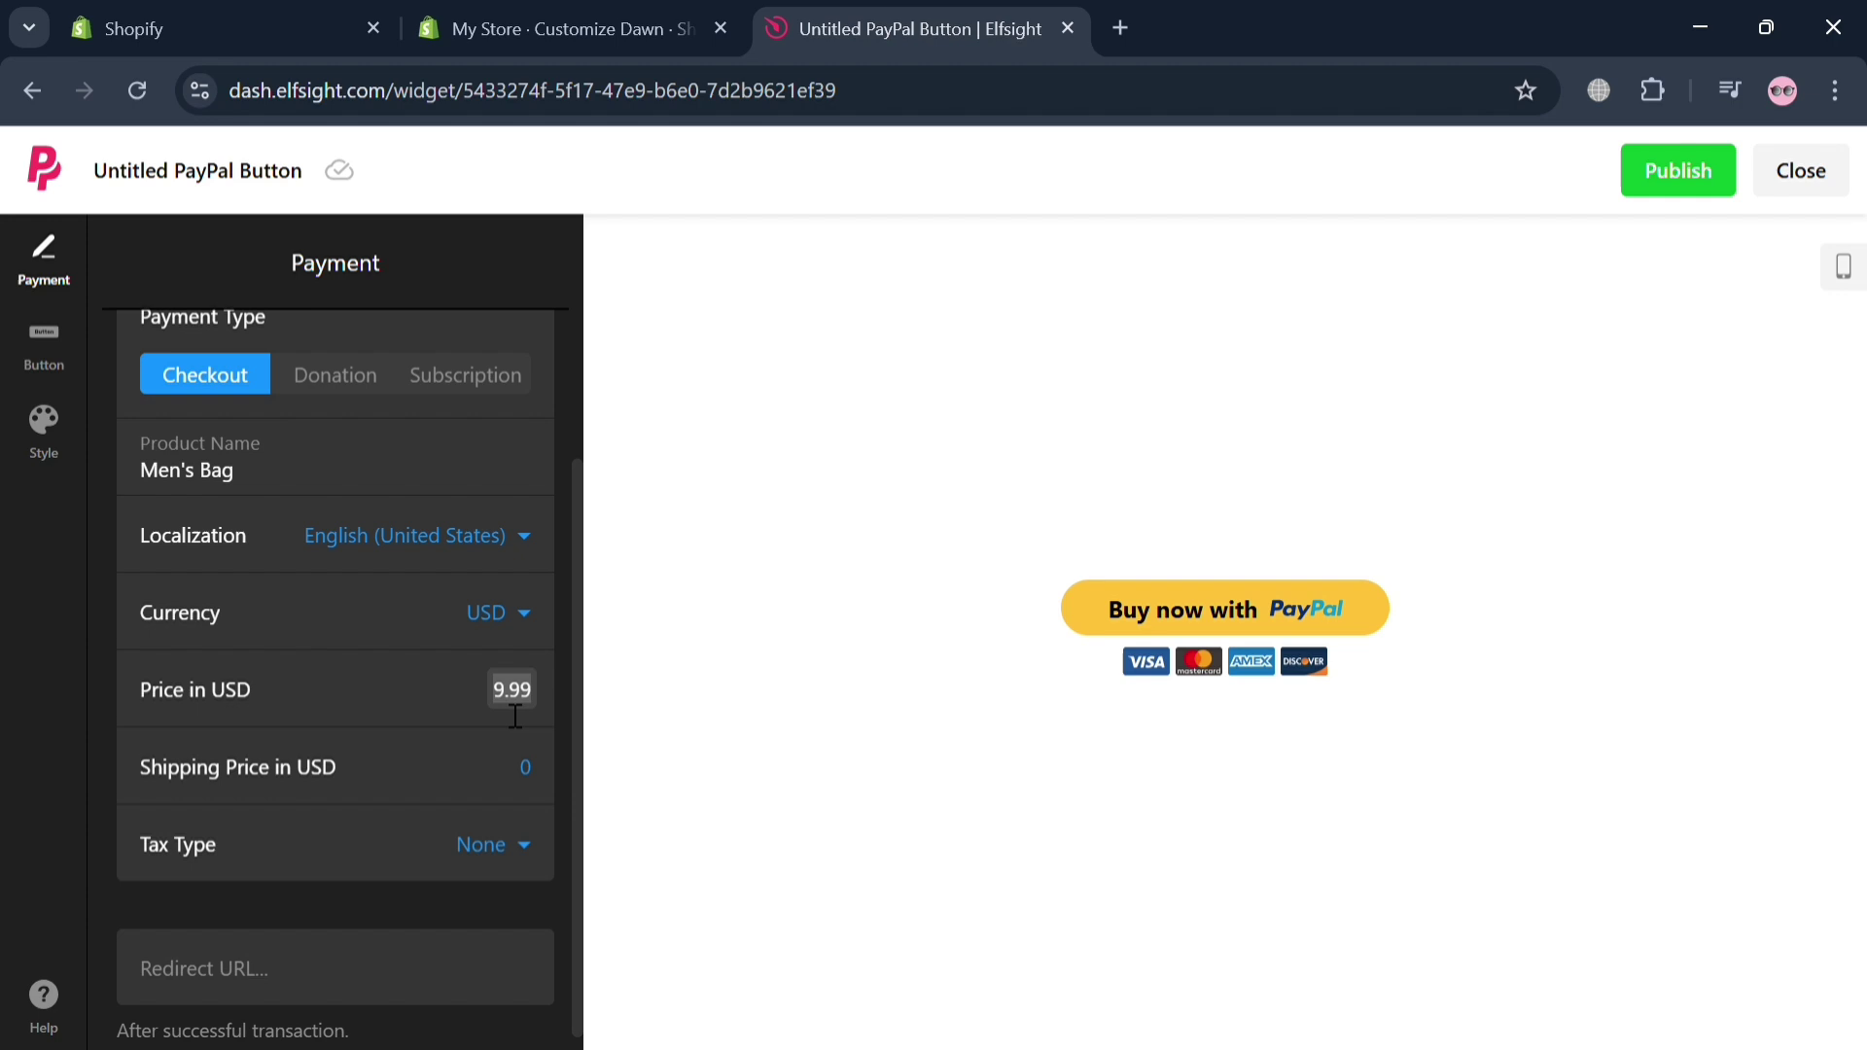
{"action": "left_click", "coordinate": [545, 28]}
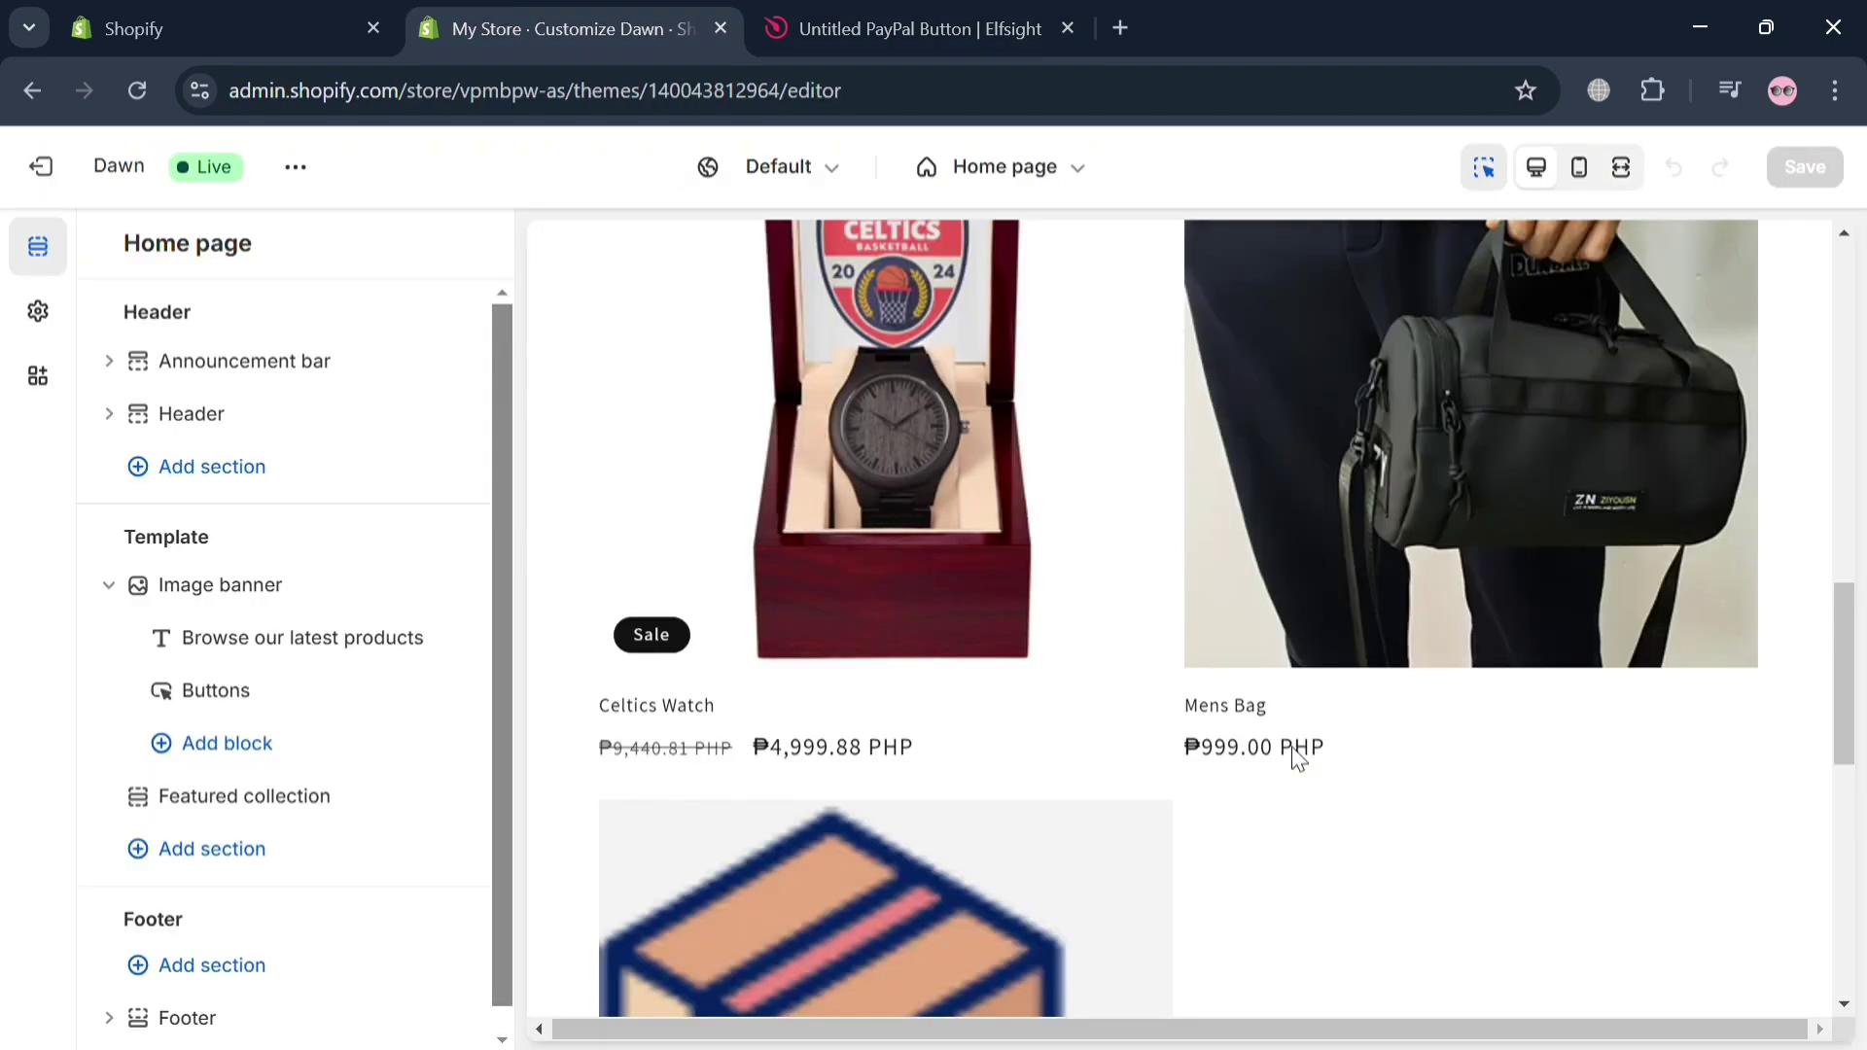
{"action": "left_click", "coordinate": [933, 9]}
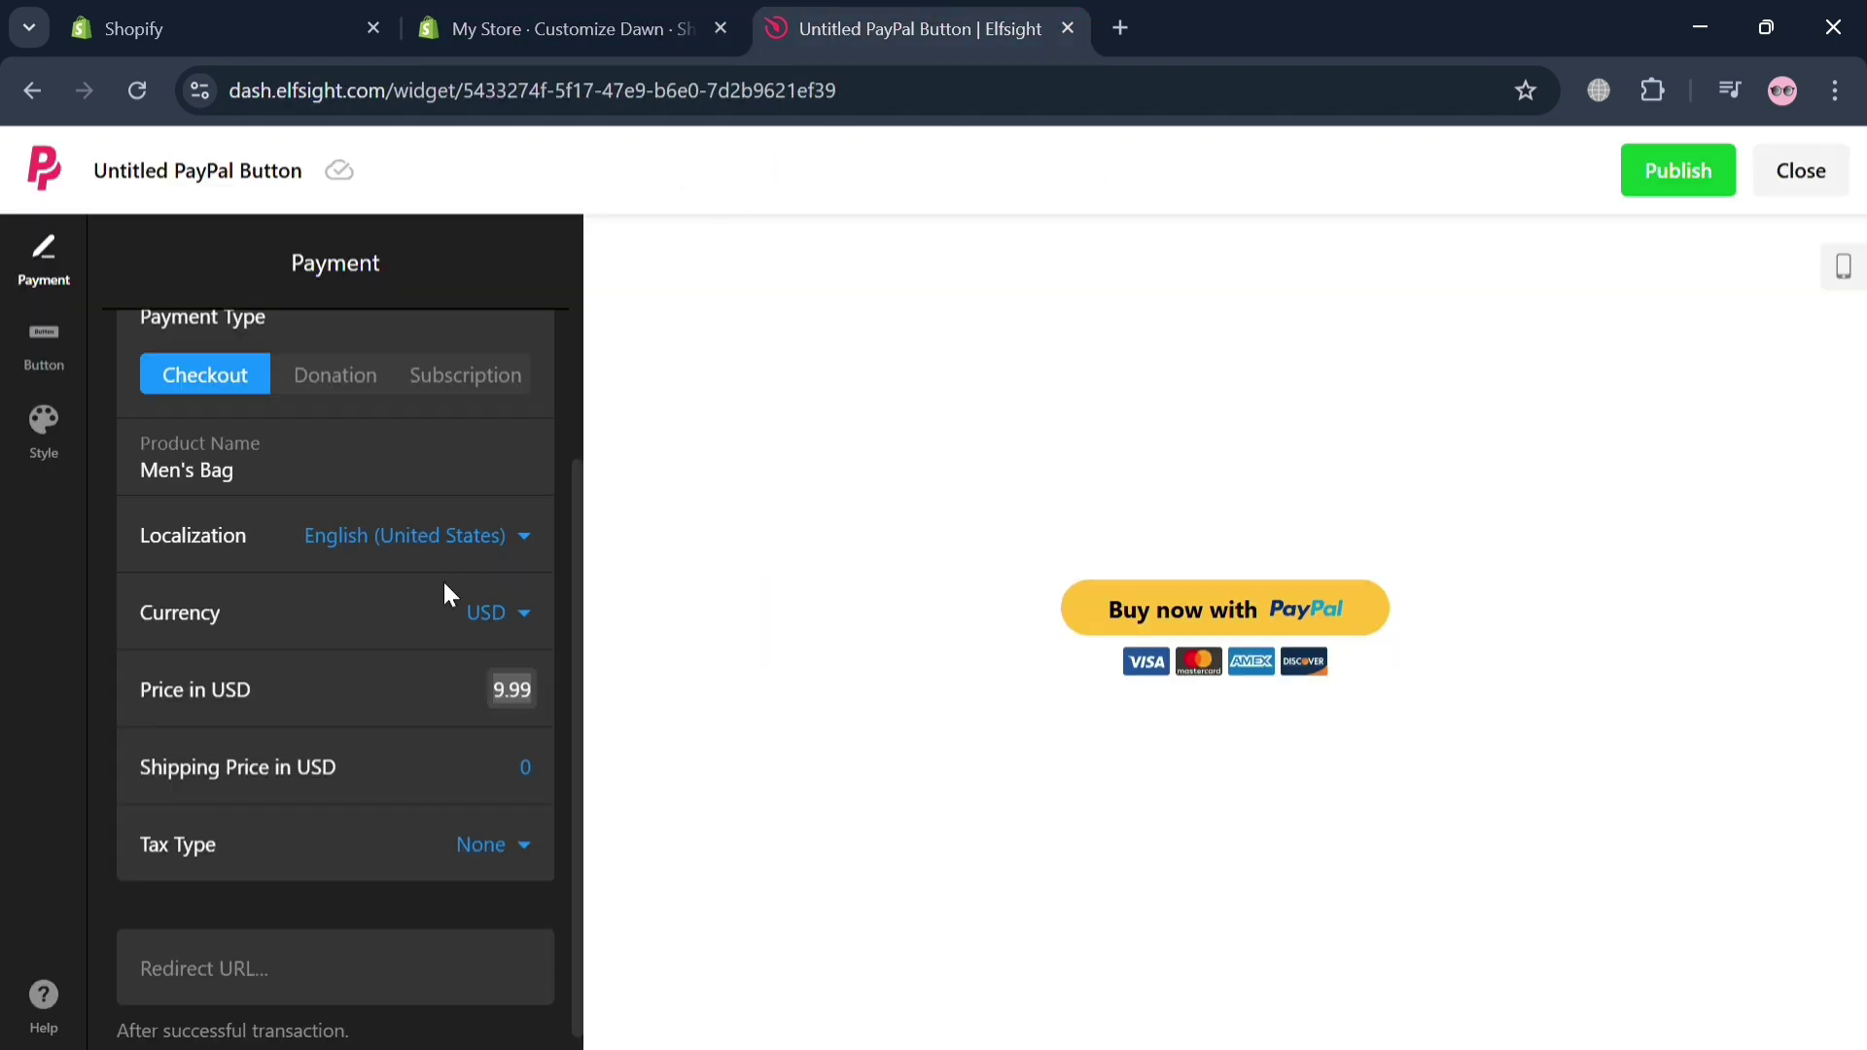
{"action": "type", "text": "1"}
{"action": "key", "text": "BackSpace"}
{"action": "type", "text": "25"}
{"action": "left_click", "coordinate": [525, 770]}
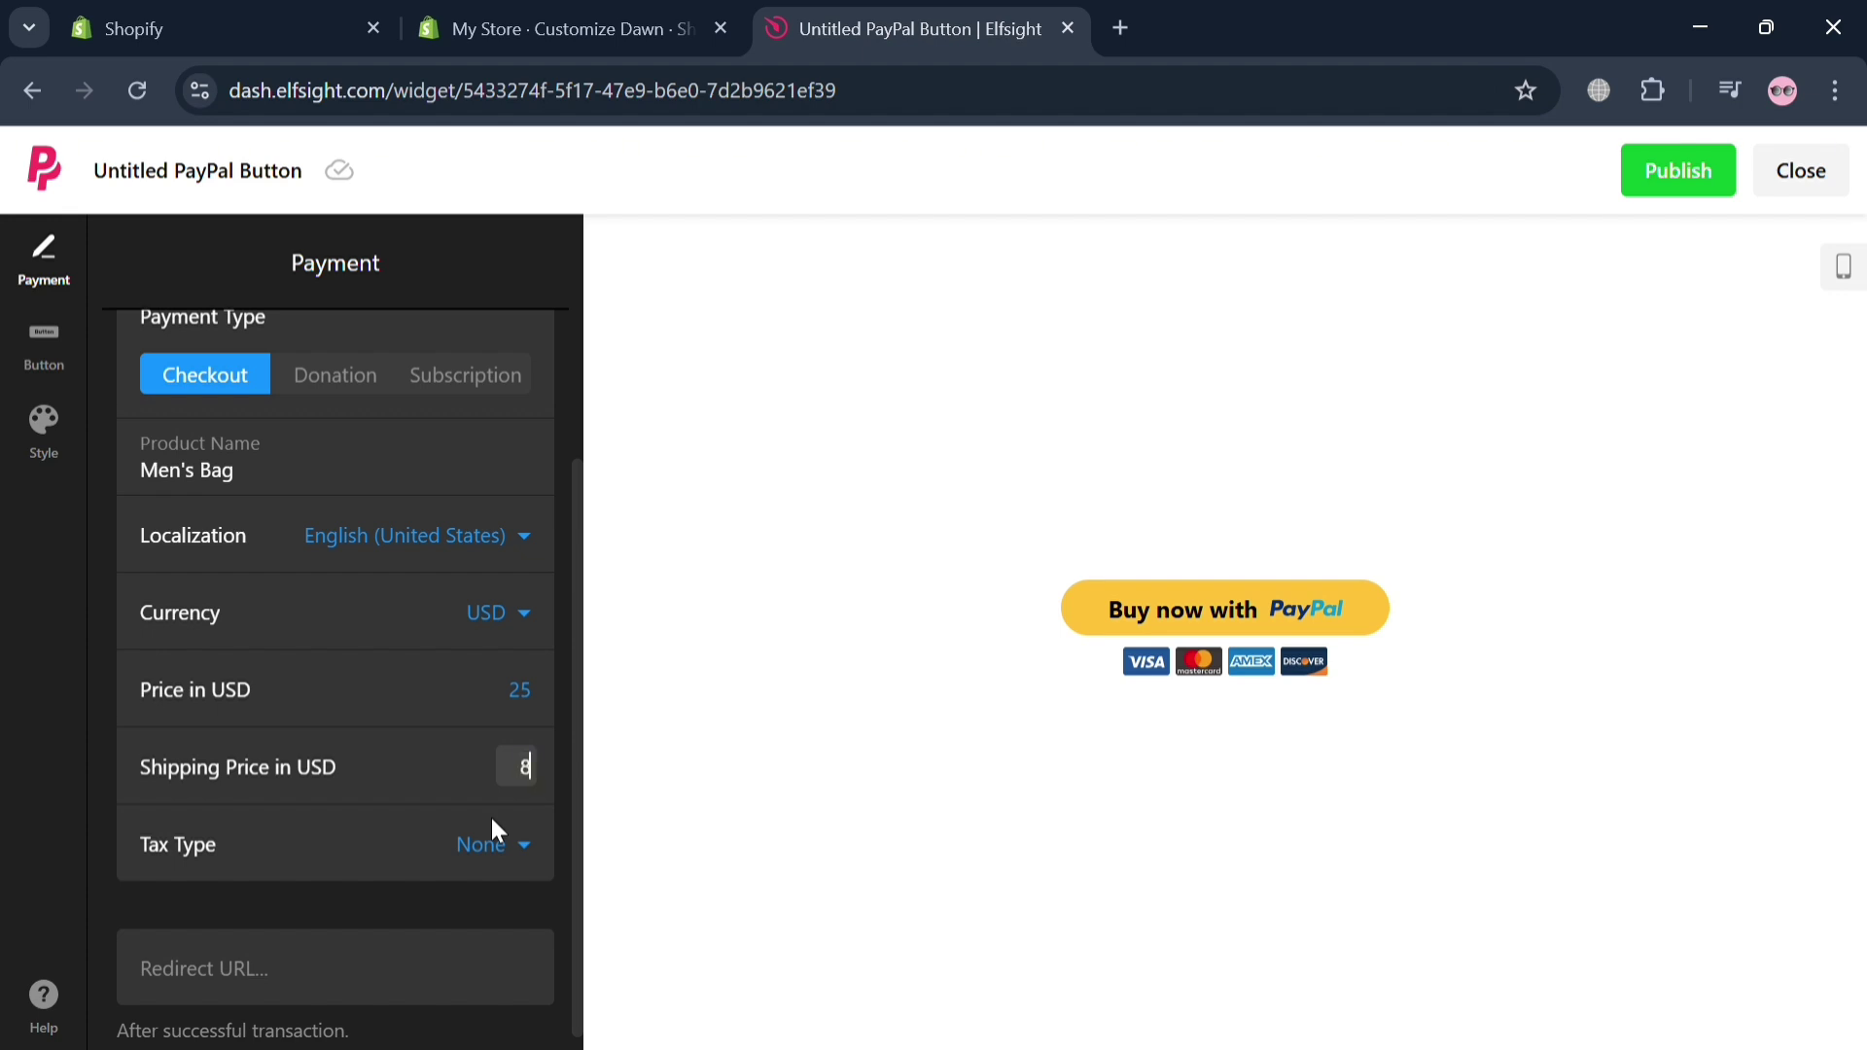
Set the shipping price to 8 USD and keep the tax type at None
{"action": "left_click", "coordinate": [513, 868]}
{"action": "left_click", "coordinate": [513, 868]}
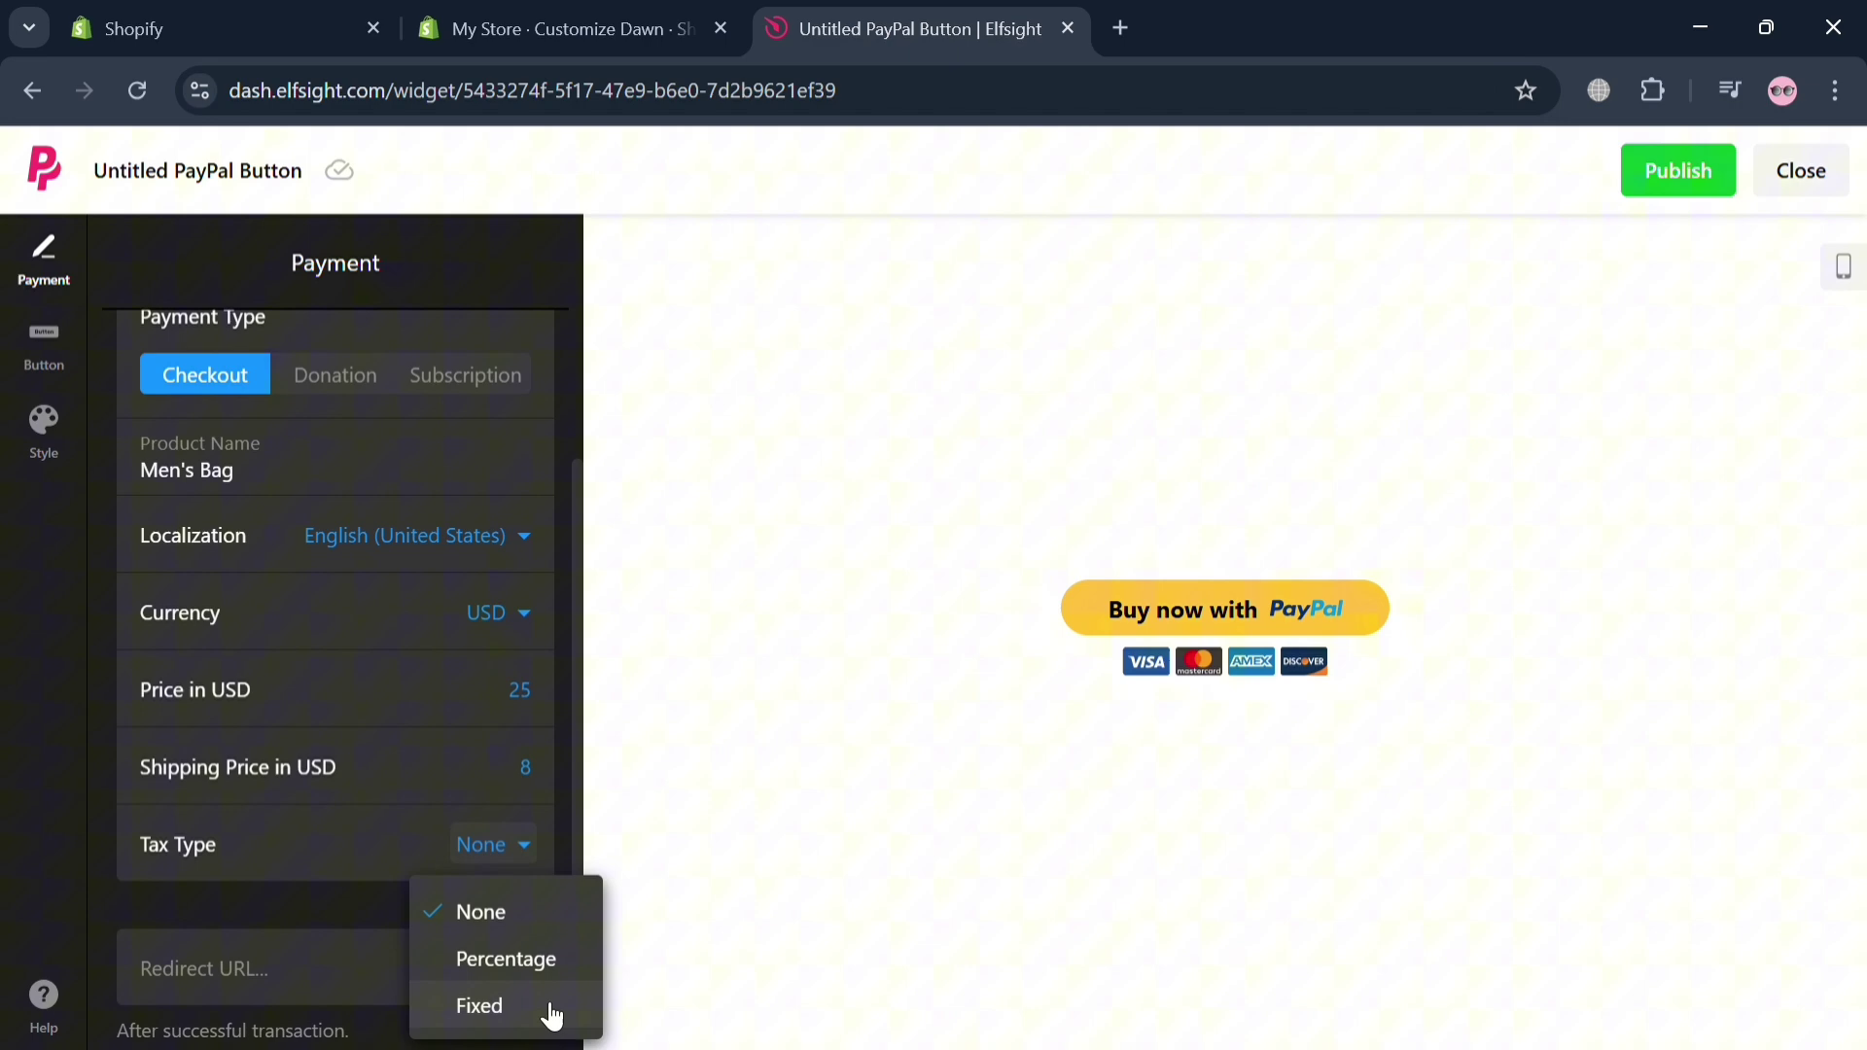
{"action": "left_click", "coordinate": [376, 914]}
{"action": "scroll", "coordinate": [375, 914], "scroll_direction": "down", "scroll_amount": 1}
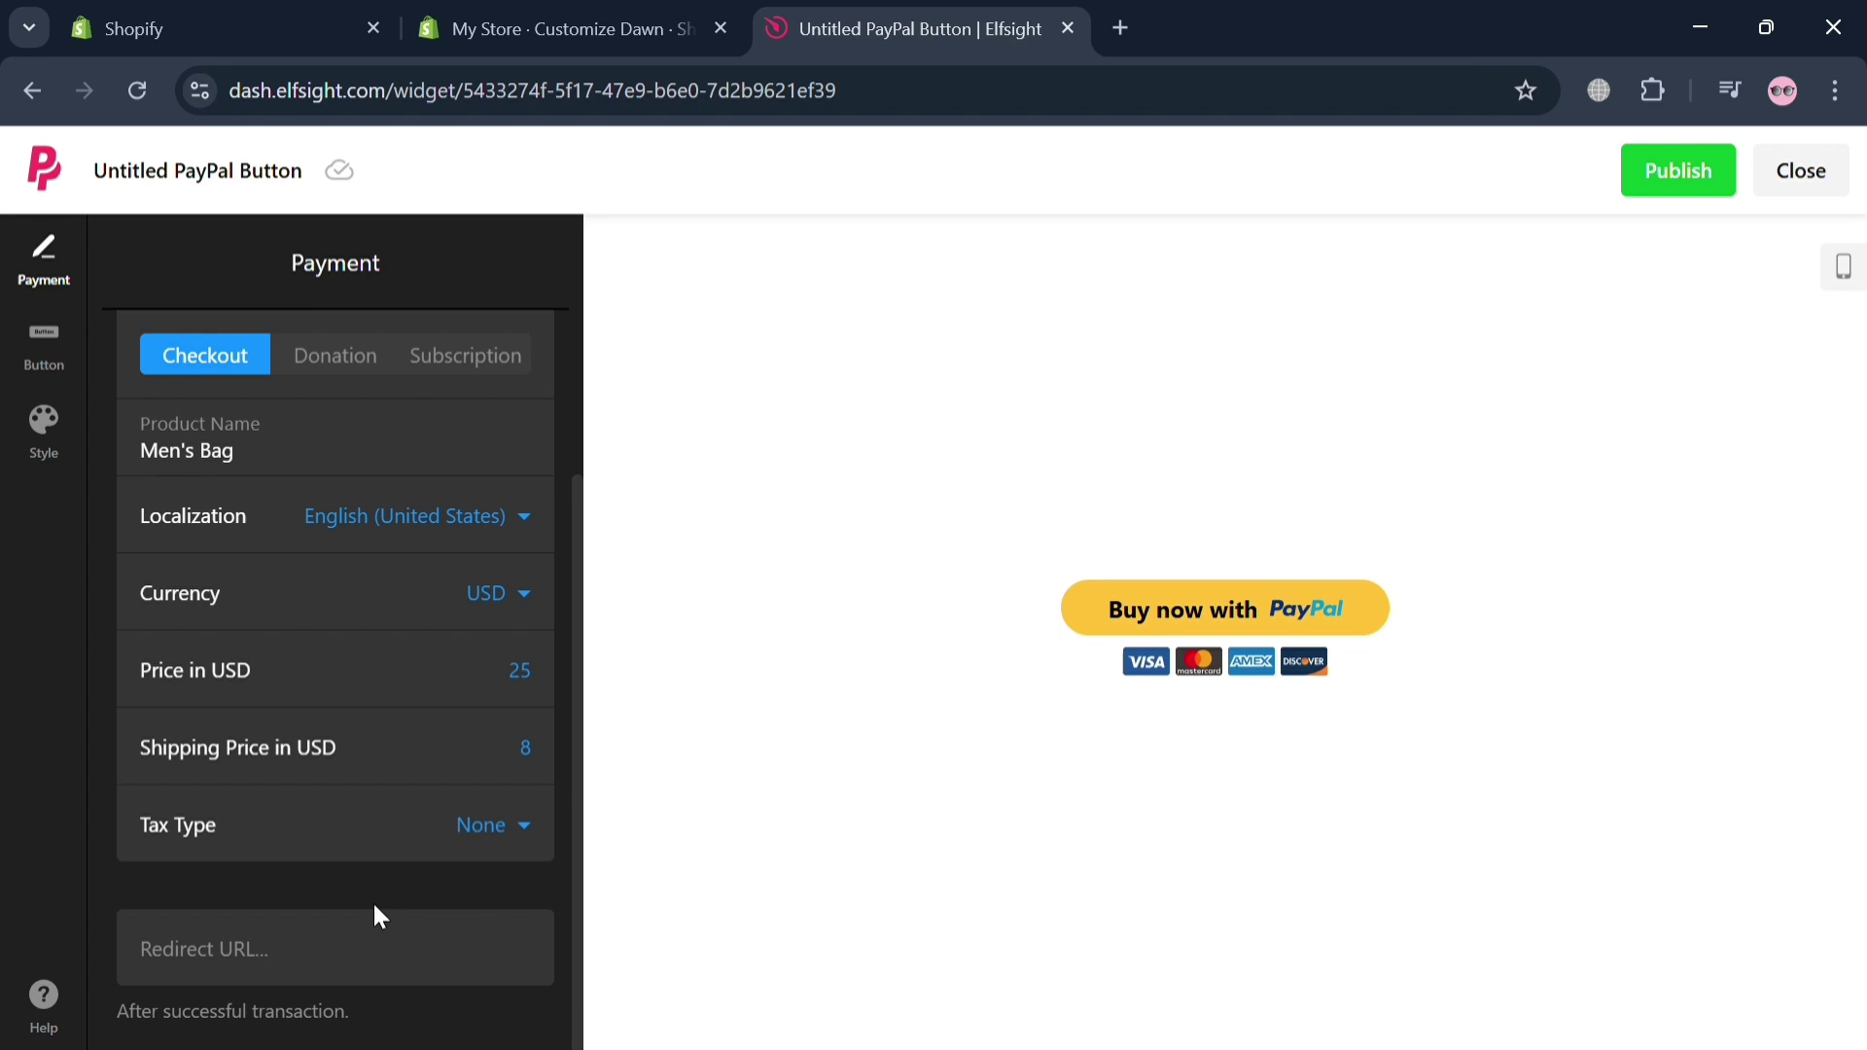
{"action": "left_click", "coordinate": [314, 980]}
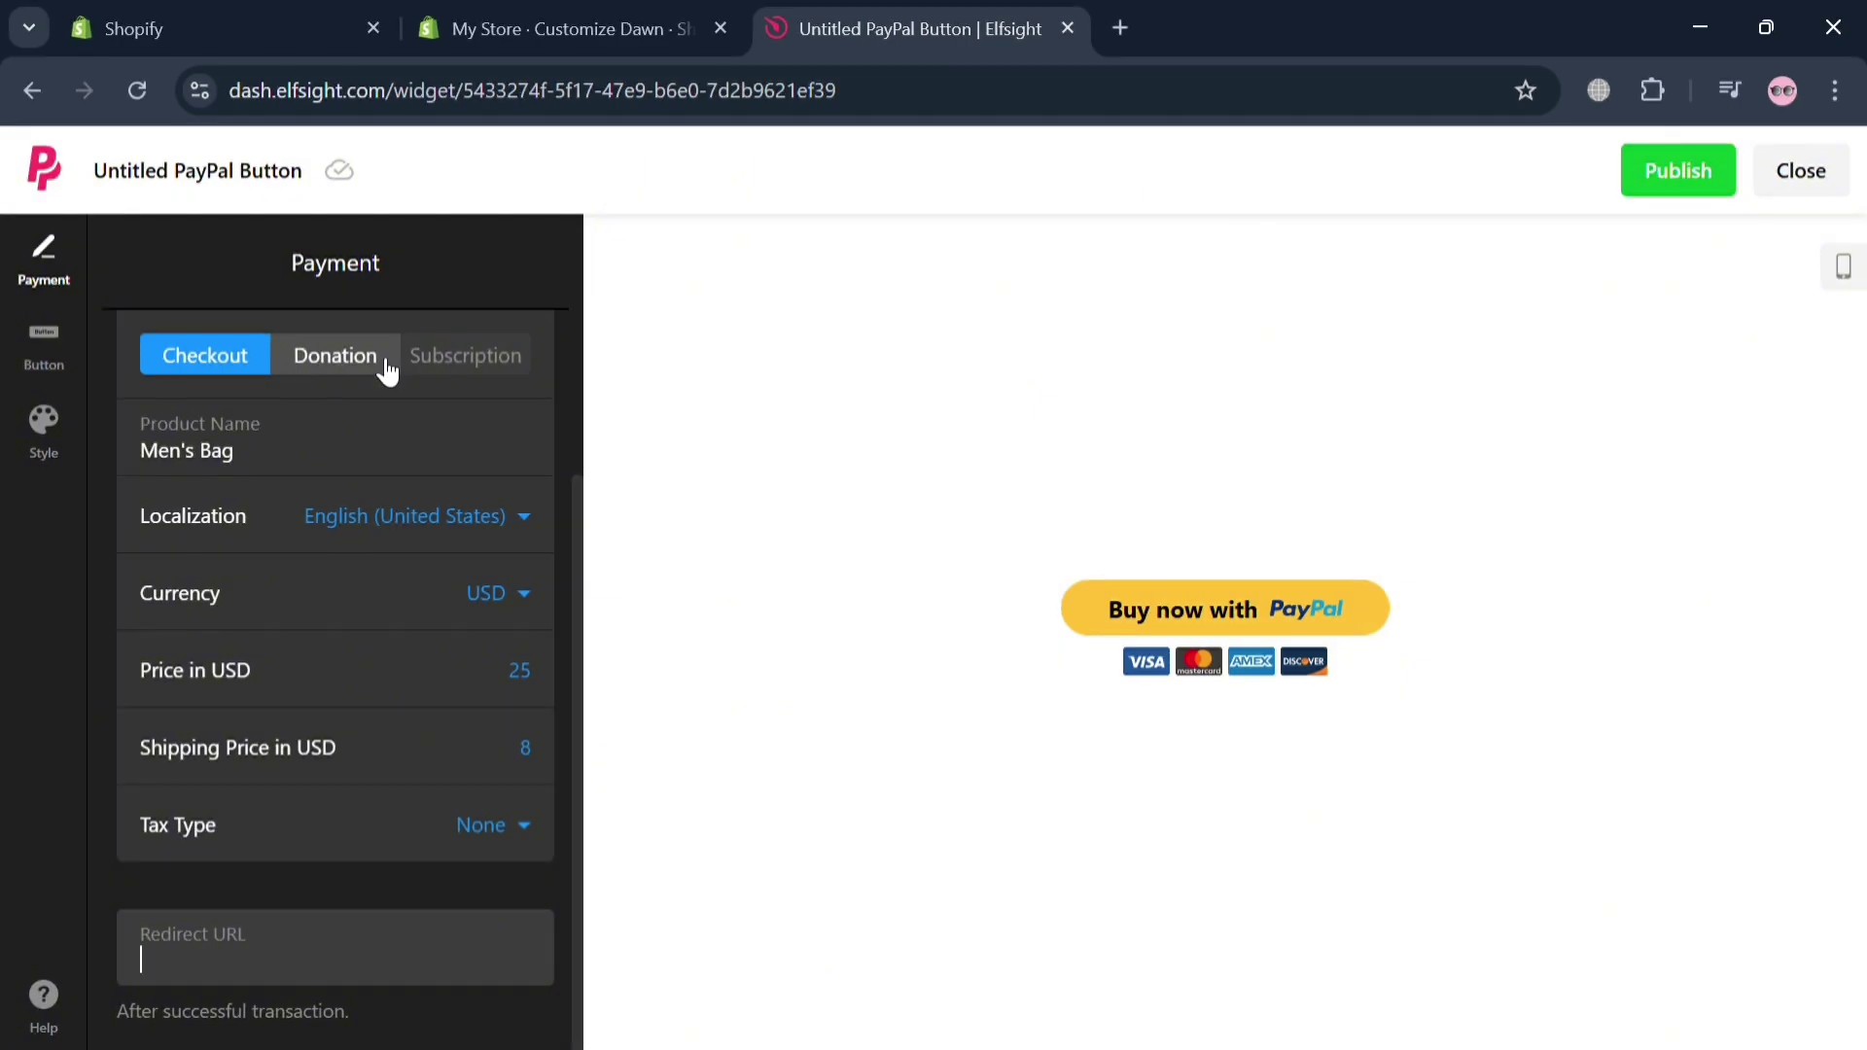
In Button settings, enable the PayPal icon and toggle the Amex card logo off and on
{"action": "left_click", "coordinate": [27, 375]}
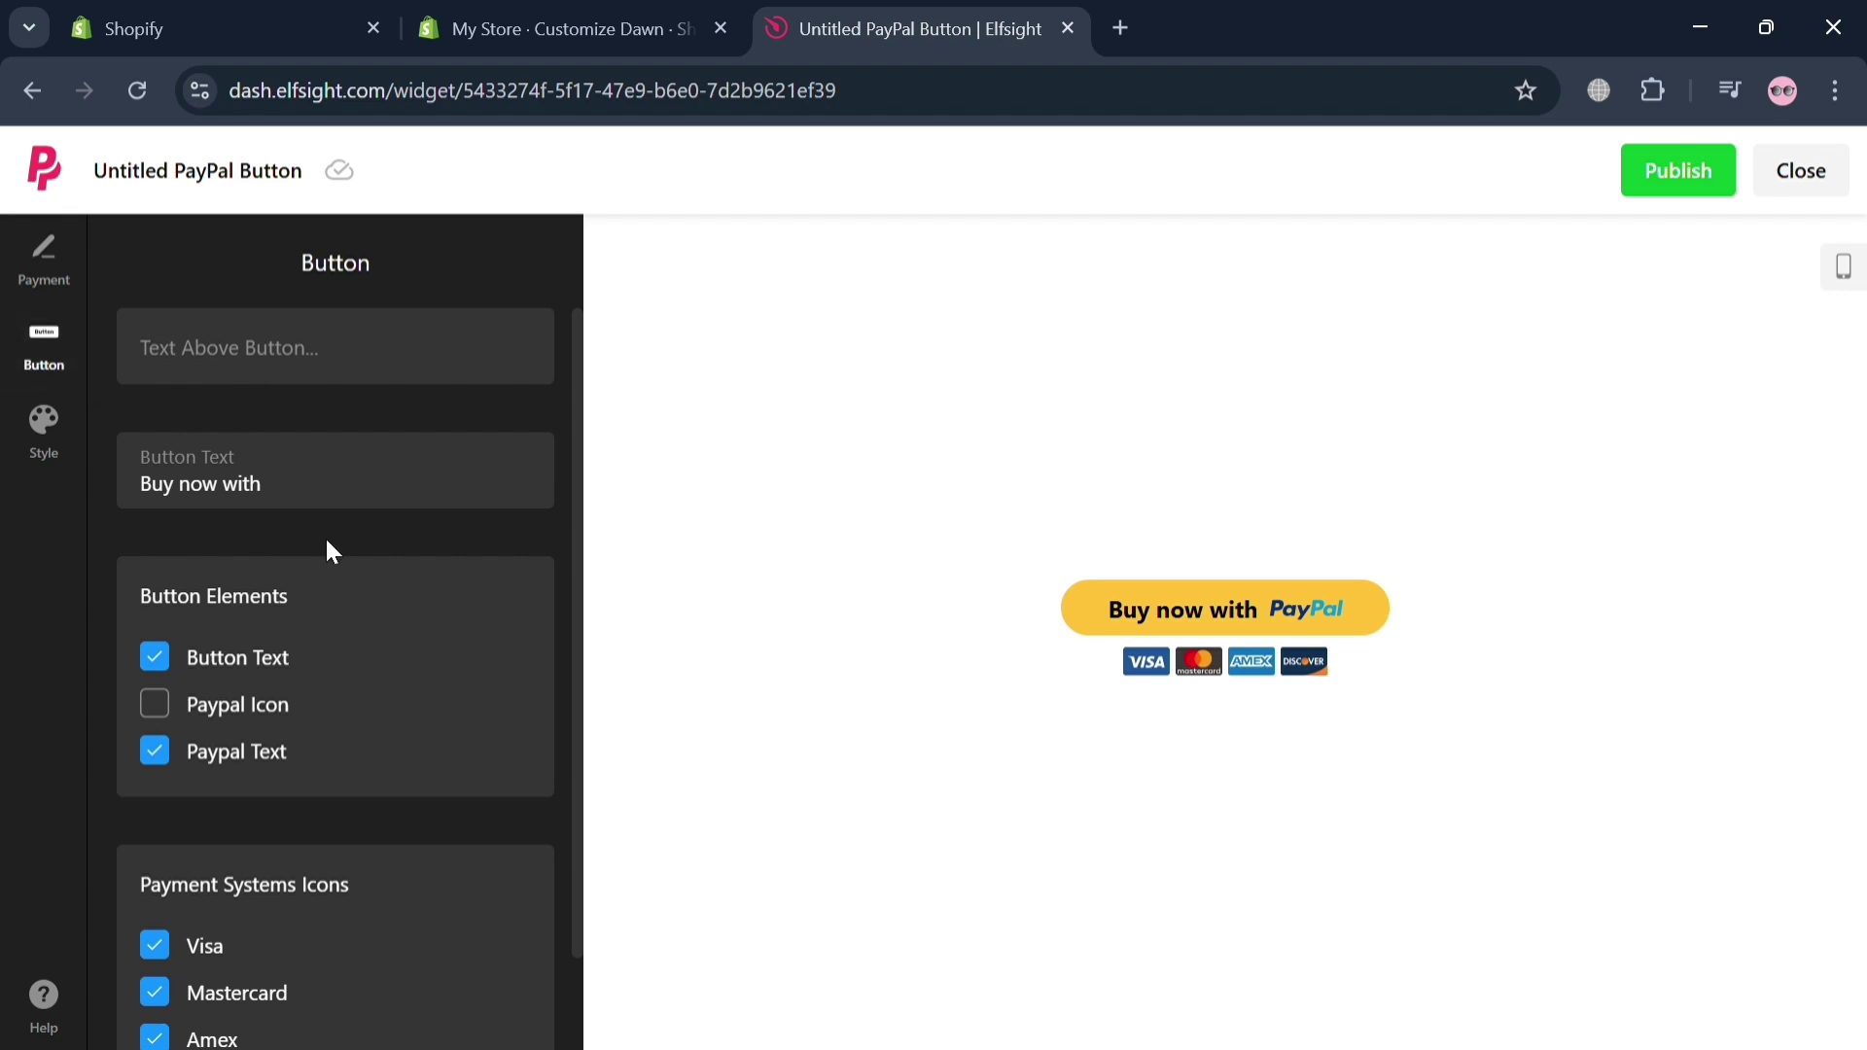
{"action": "scroll", "coordinate": [325, 705], "scroll_direction": "down", "scroll_amount": 1}
{"action": "scroll", "coordinate": [326, 712], "scroll_direction": "up", "scroll_amount": 1}
{"action": "scroll", "coordinate": [312, 748], "scroll_direction": "down", "scroll_amount": 2}
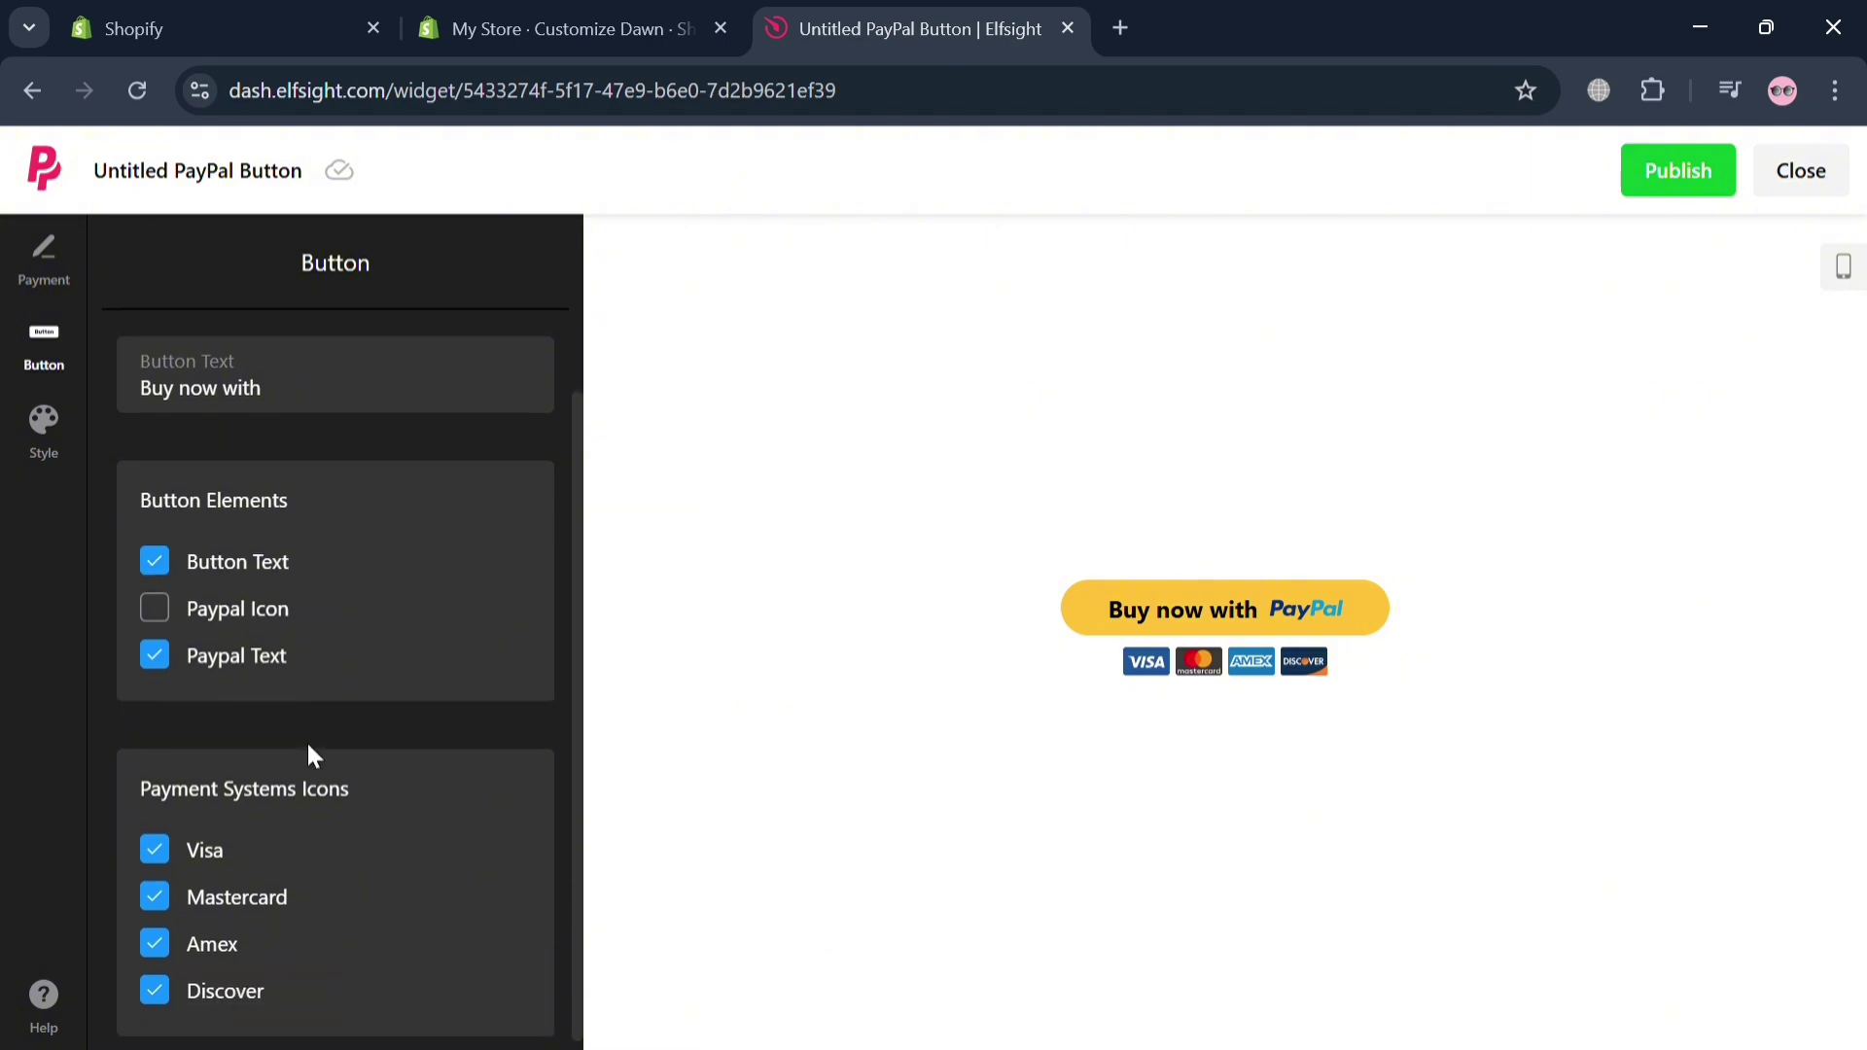
{"action": "left_click", "coordinate": [155, 597]}
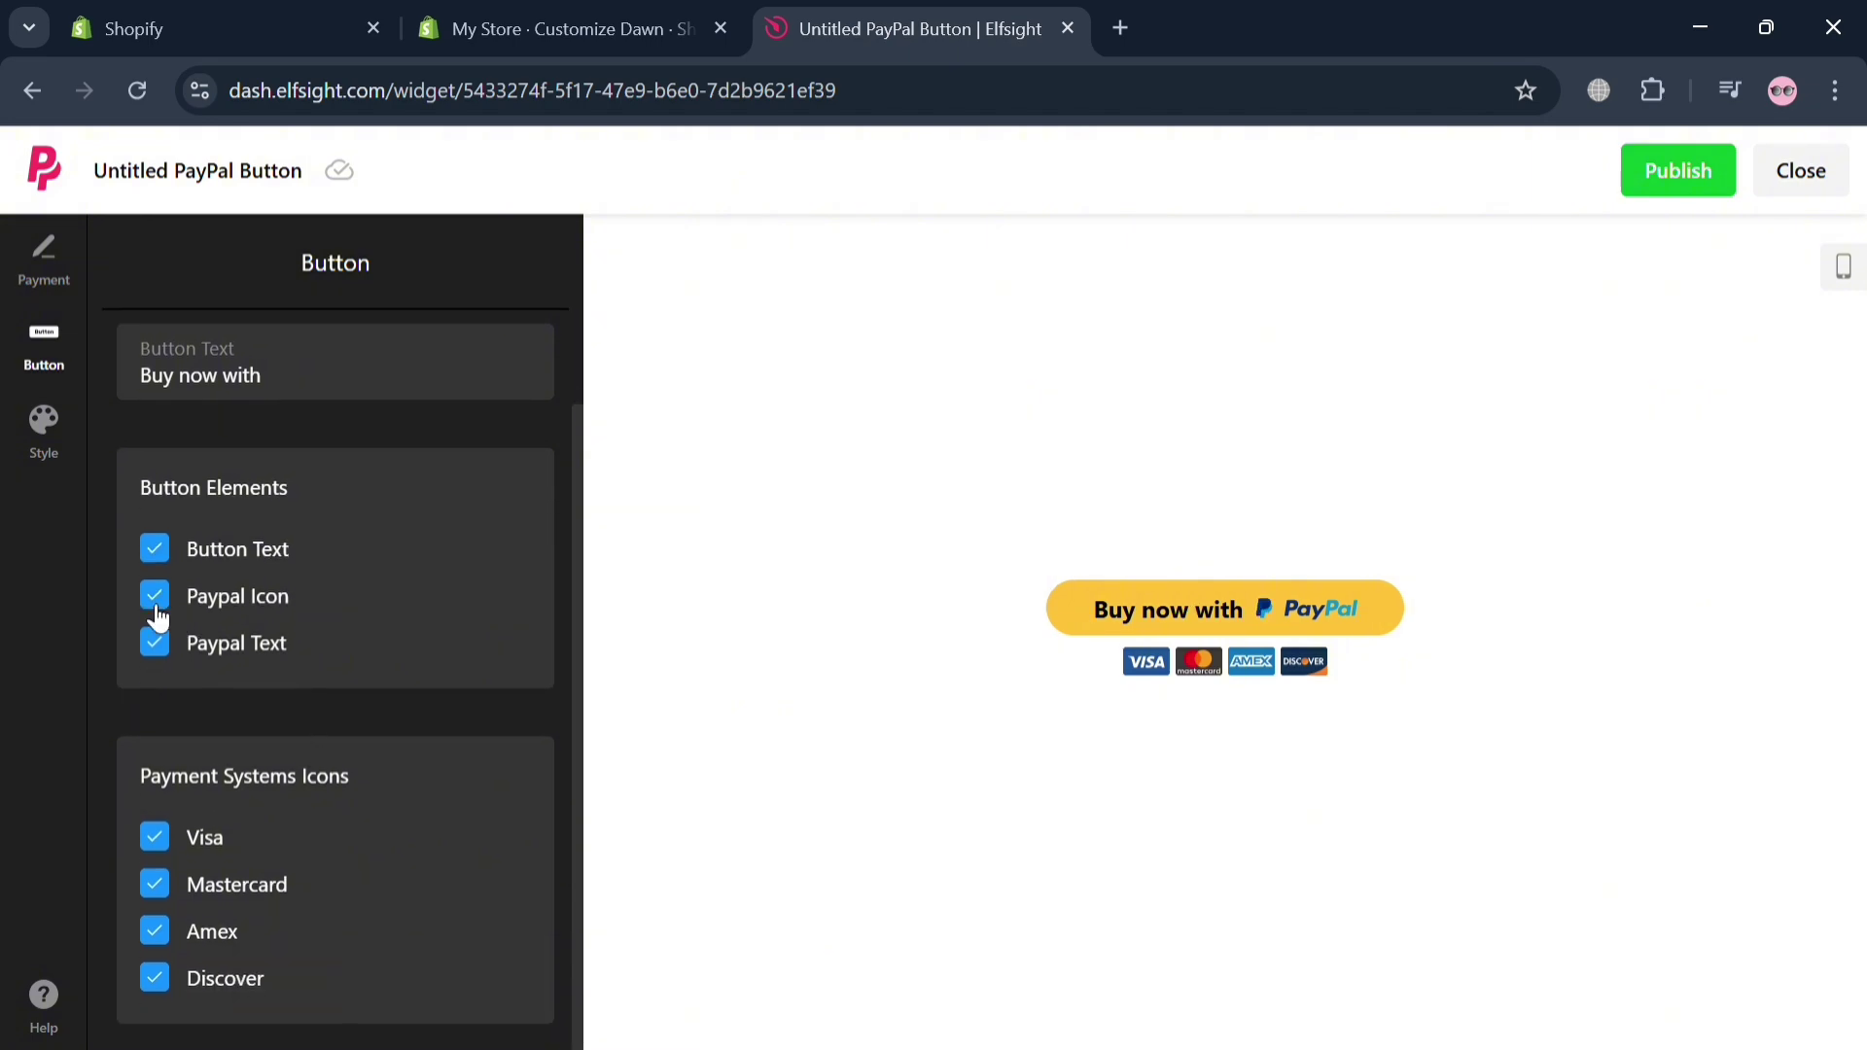
{"action": "left_click", "coordinate": [157, 614]}
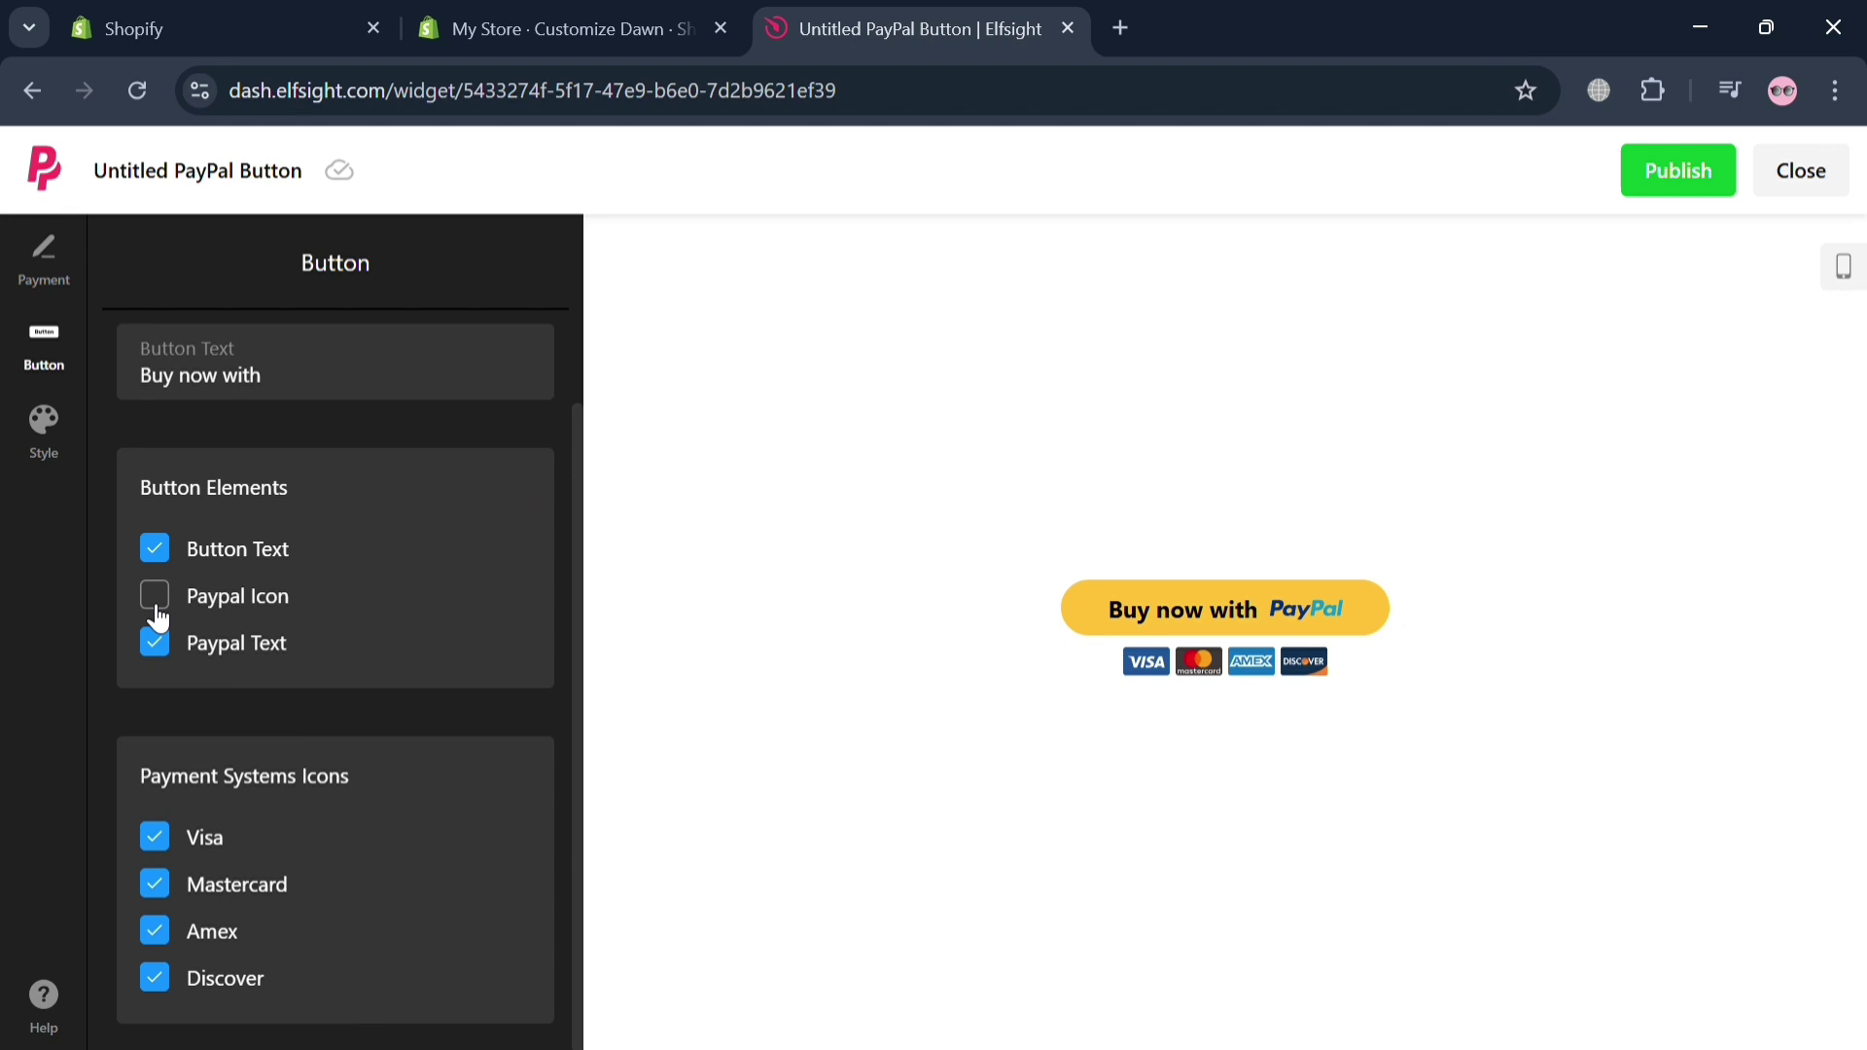
{"action": "left_click", "coordinate": [158, 612]}
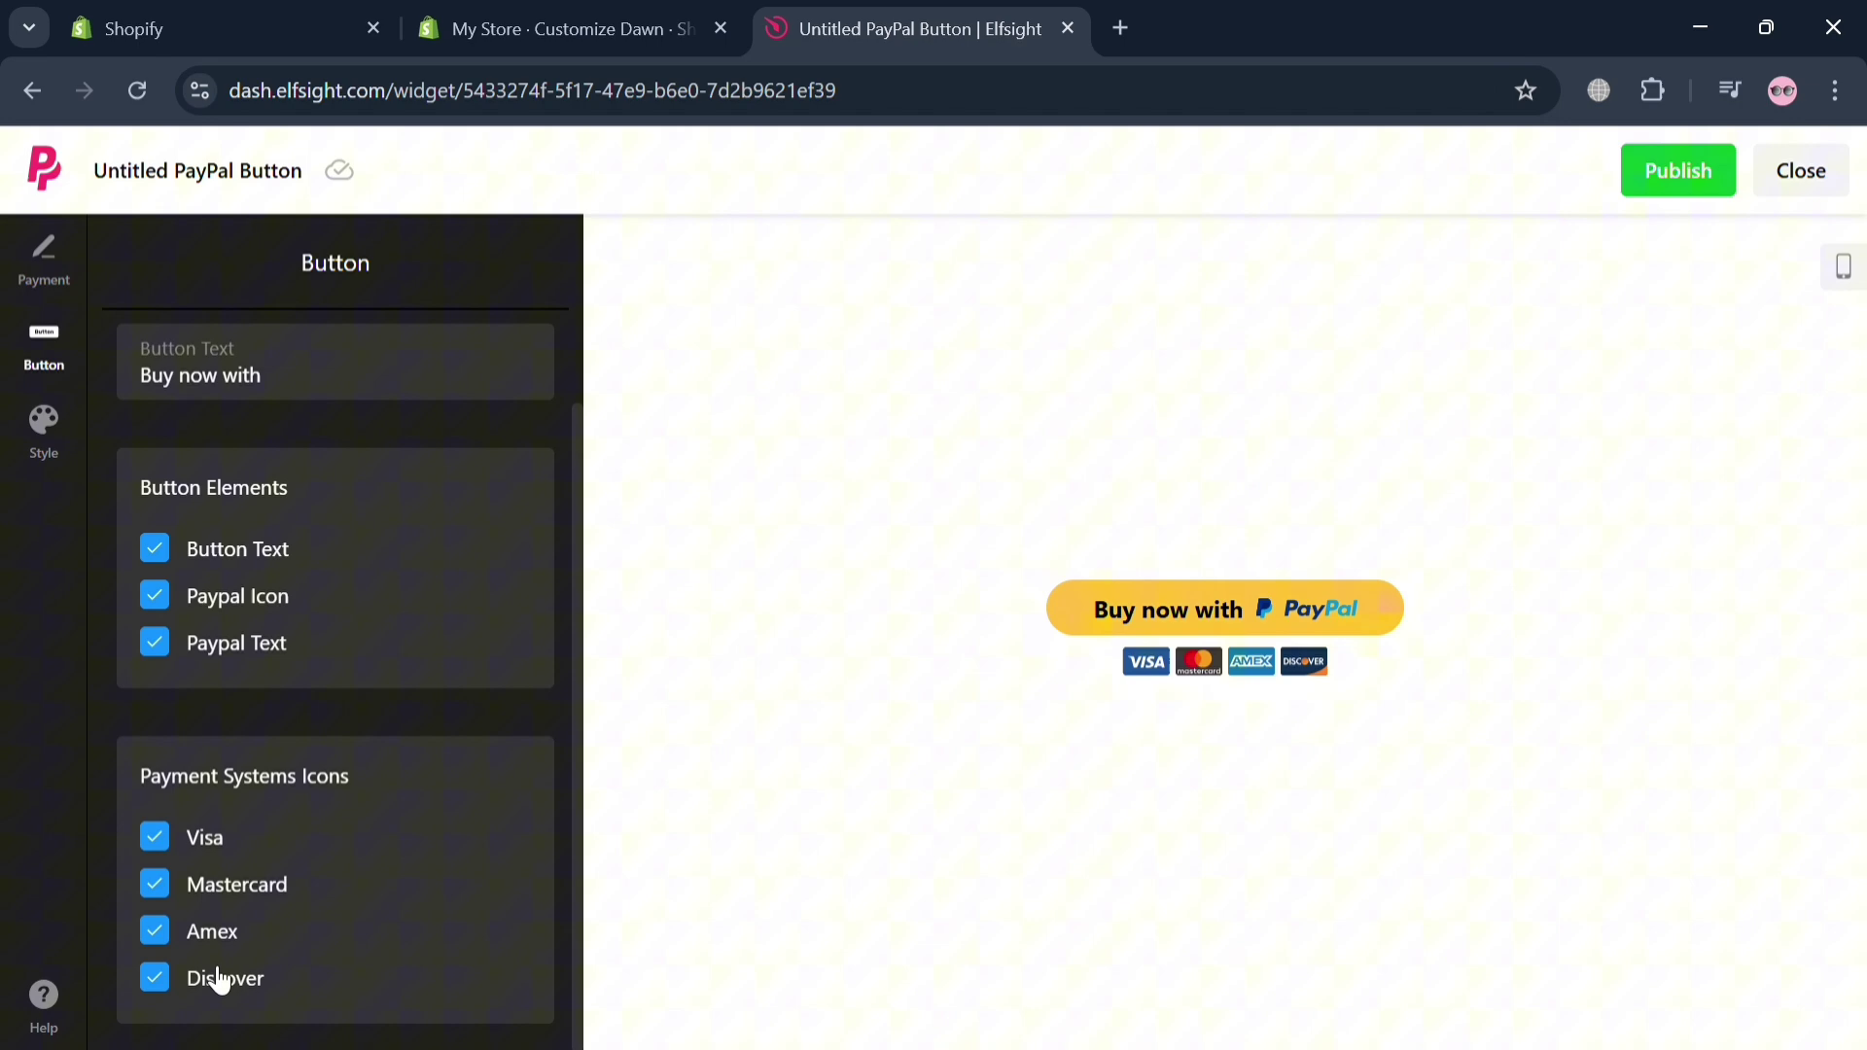
{"action": "left_click", "coordinate": [158, 932]}
{"action": "left_click", "coordinate": [157, 931]}
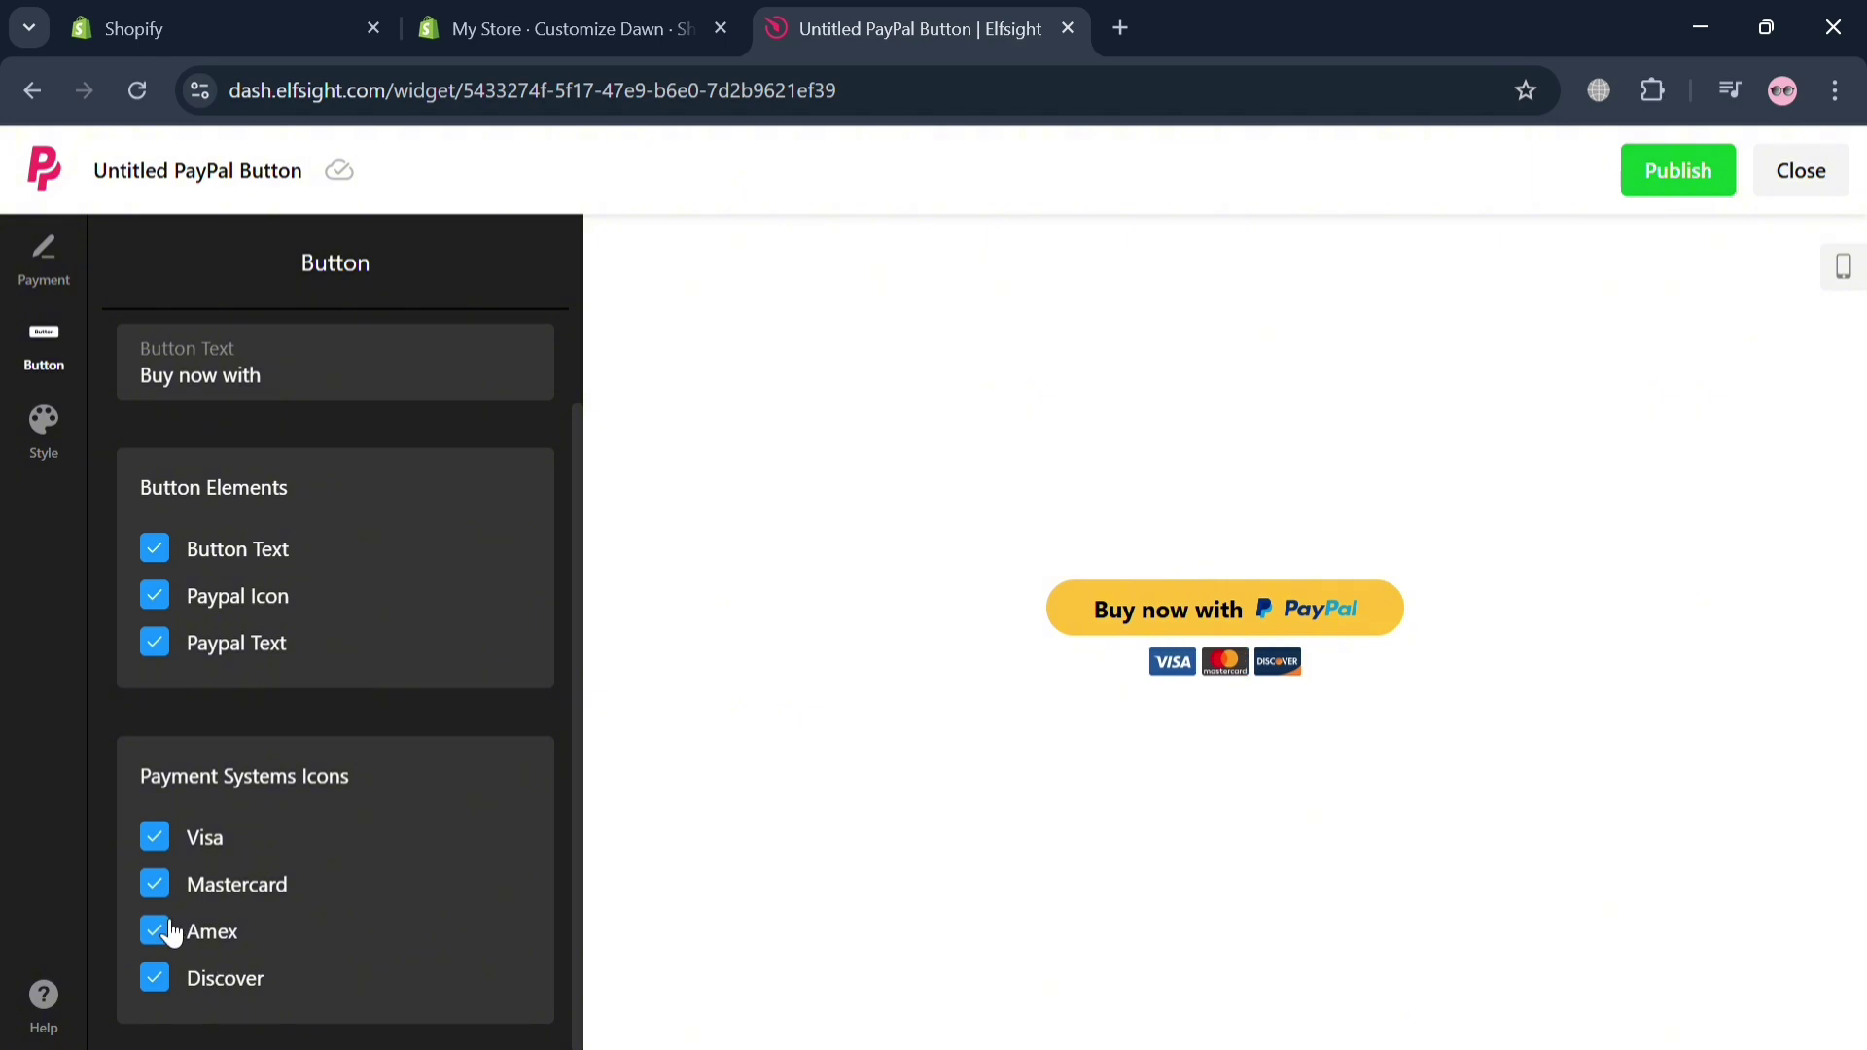
Set the button colour to yellow after trying teal, magenta, blue and orange
{"action": "left_click", "coordinate": [44, 433]}
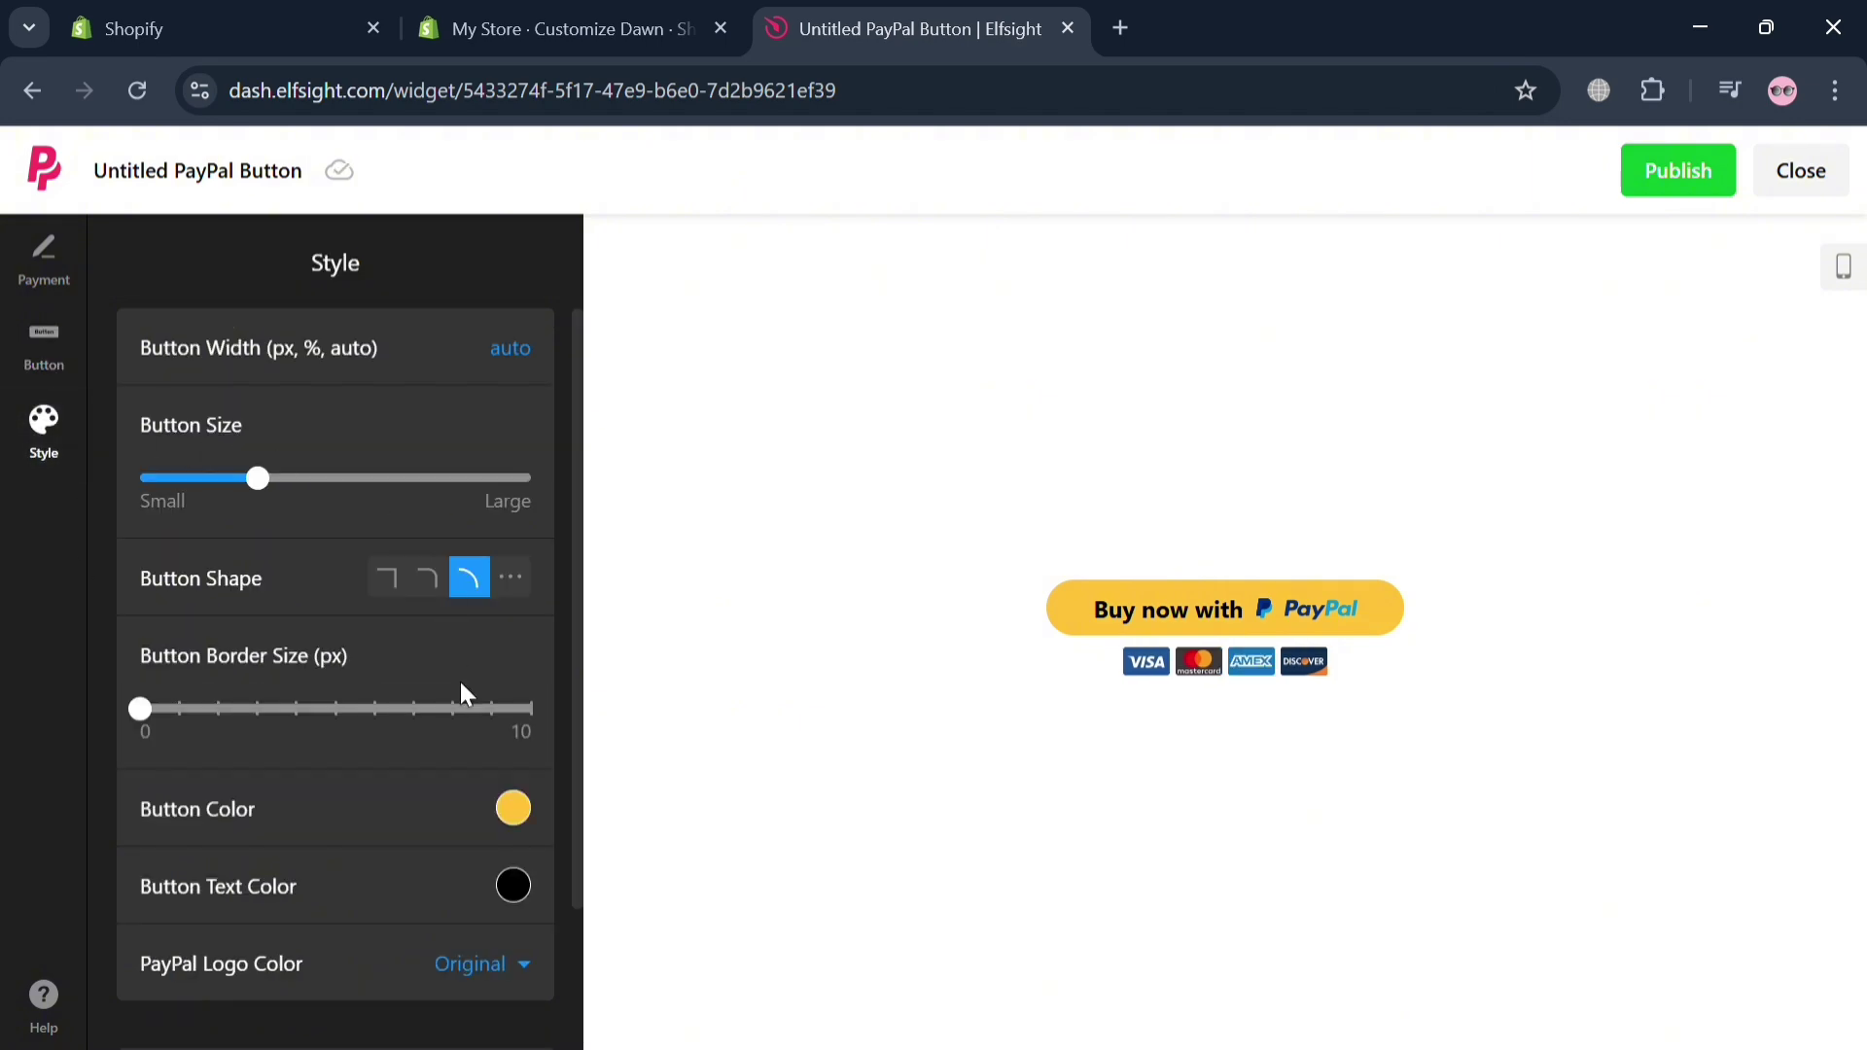
{"action": "left_click", "coordinate": [512, 809]}
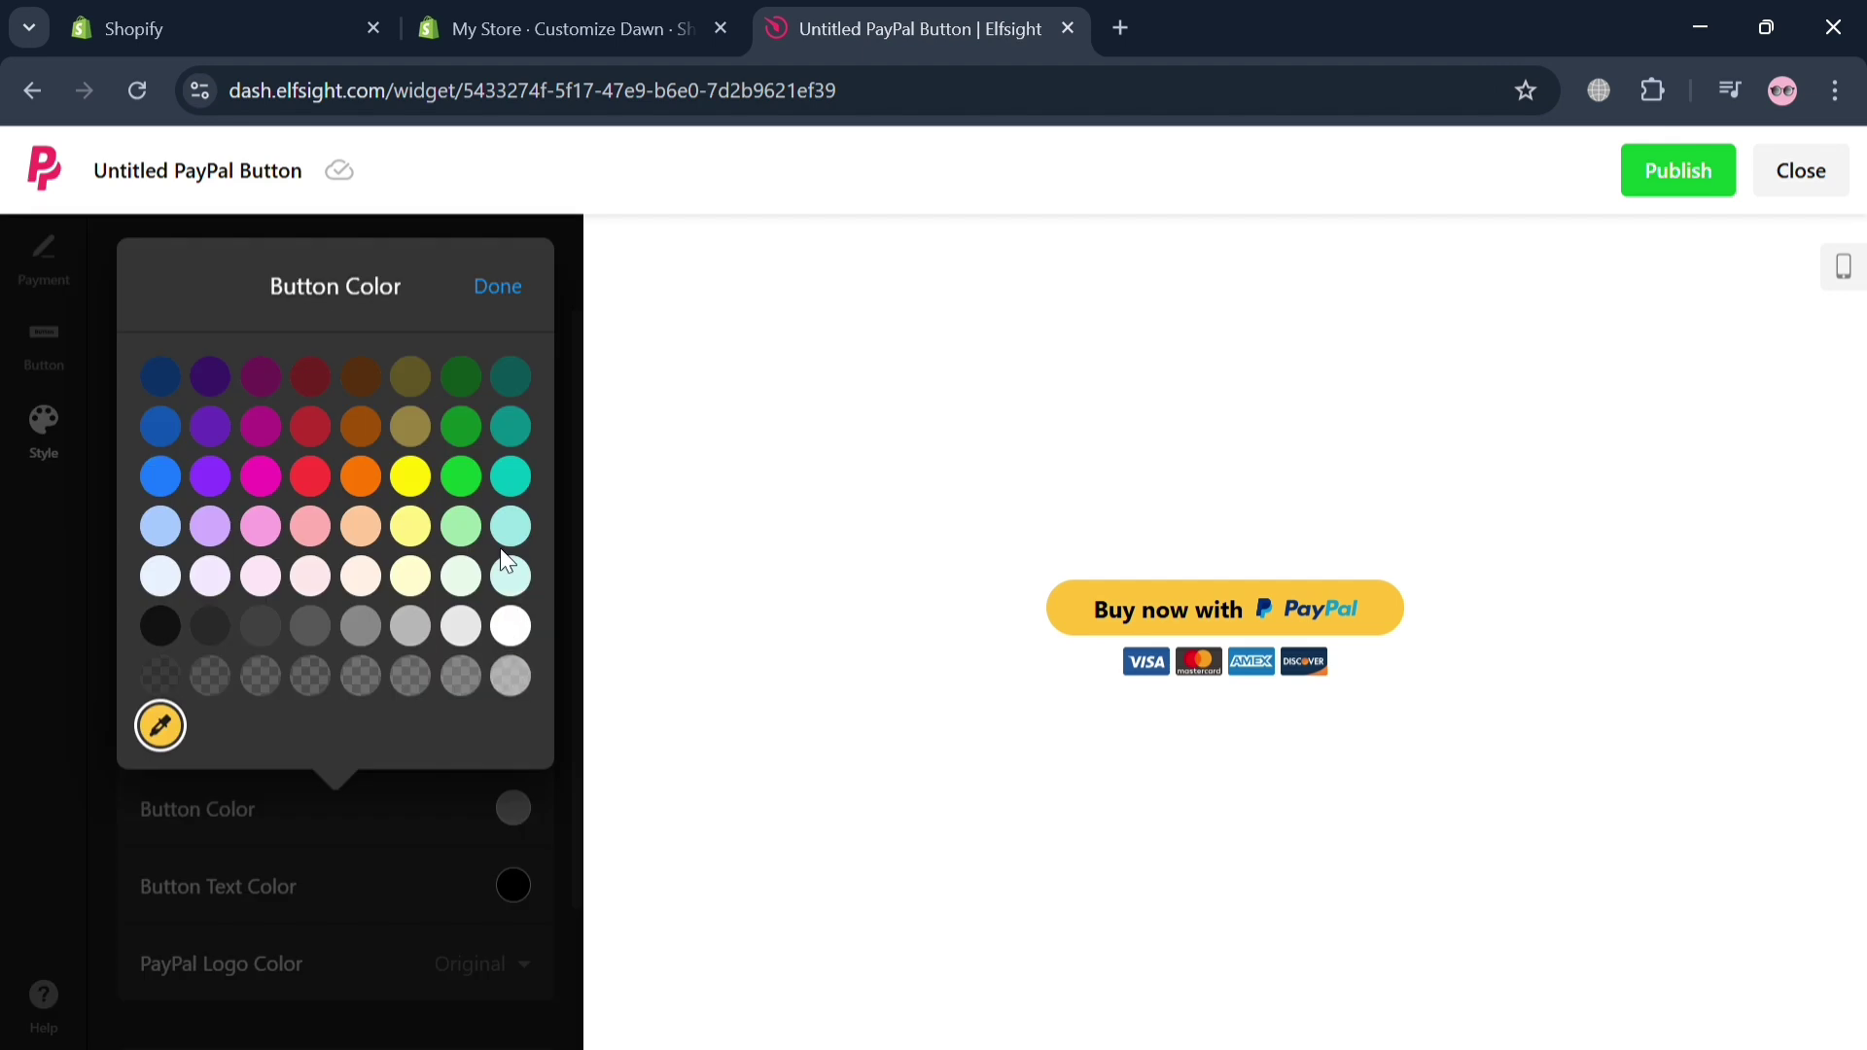
{"action": "left_click", "coordinate": [510, 477]}
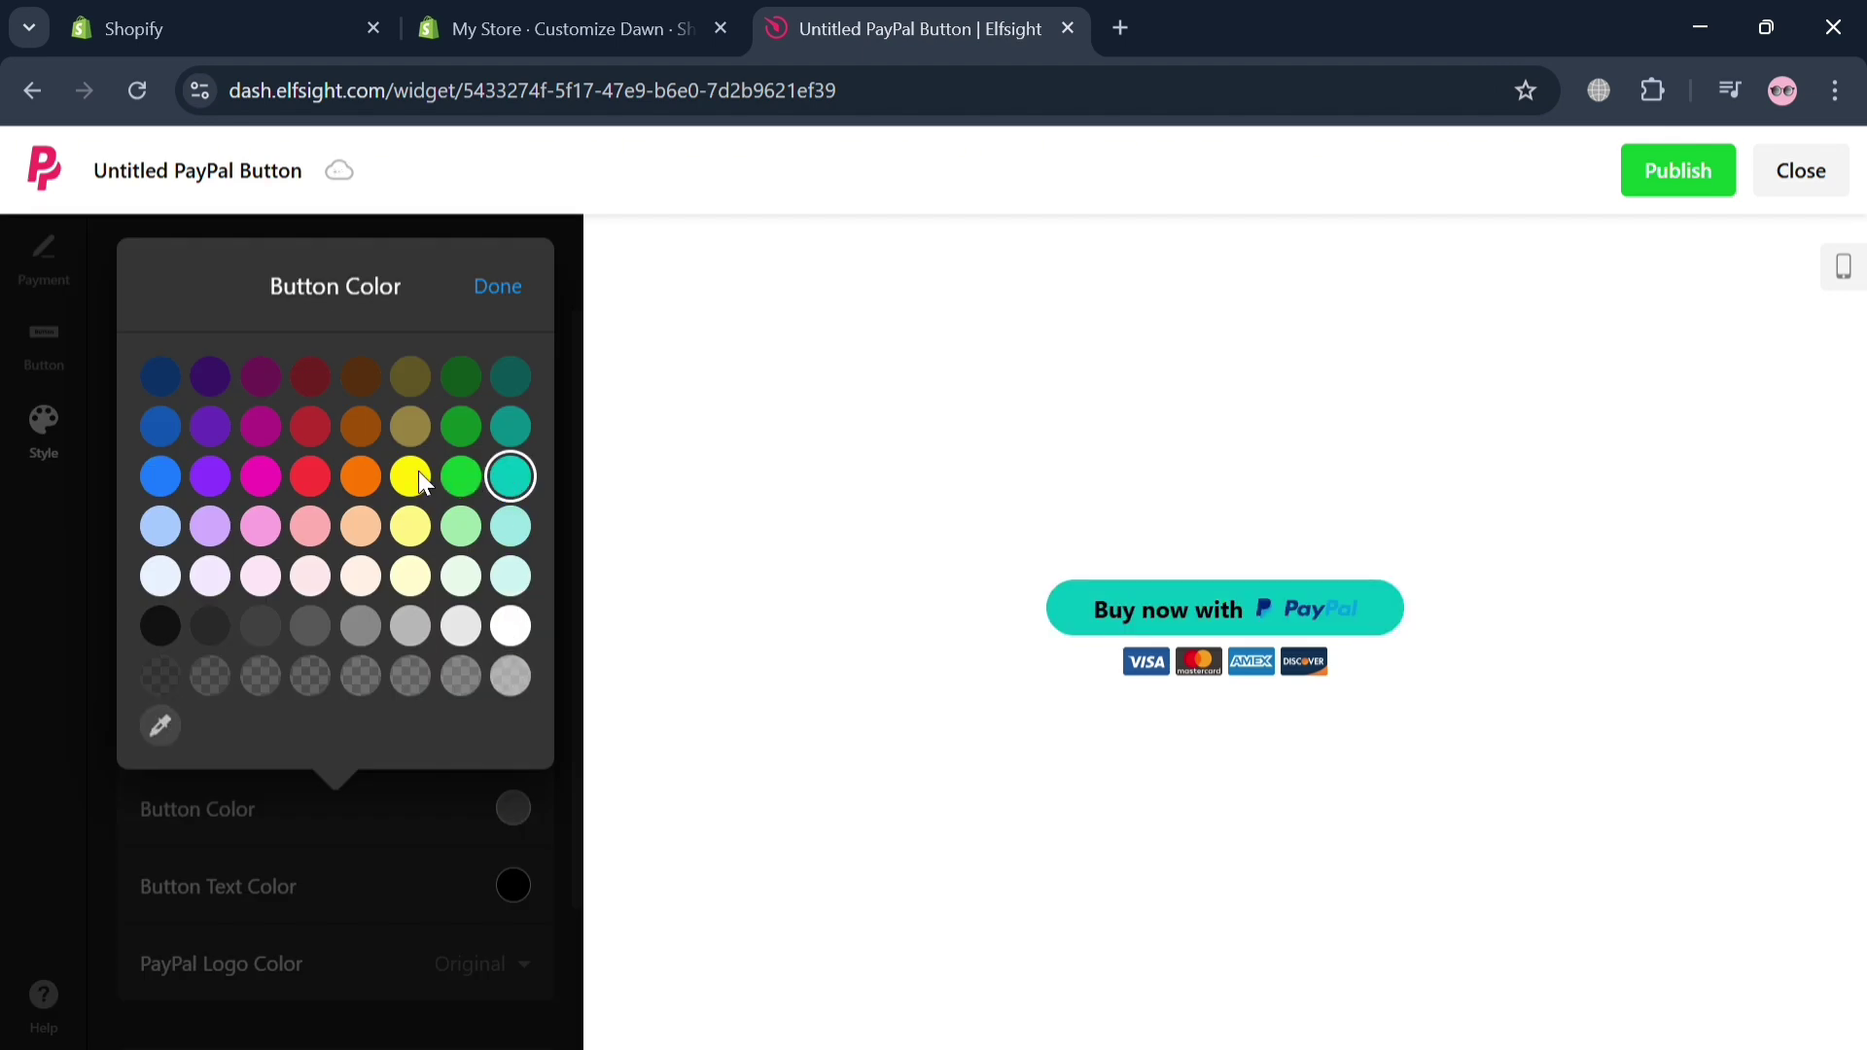
{"action": "left_click", "coordinate": [268, 477]}
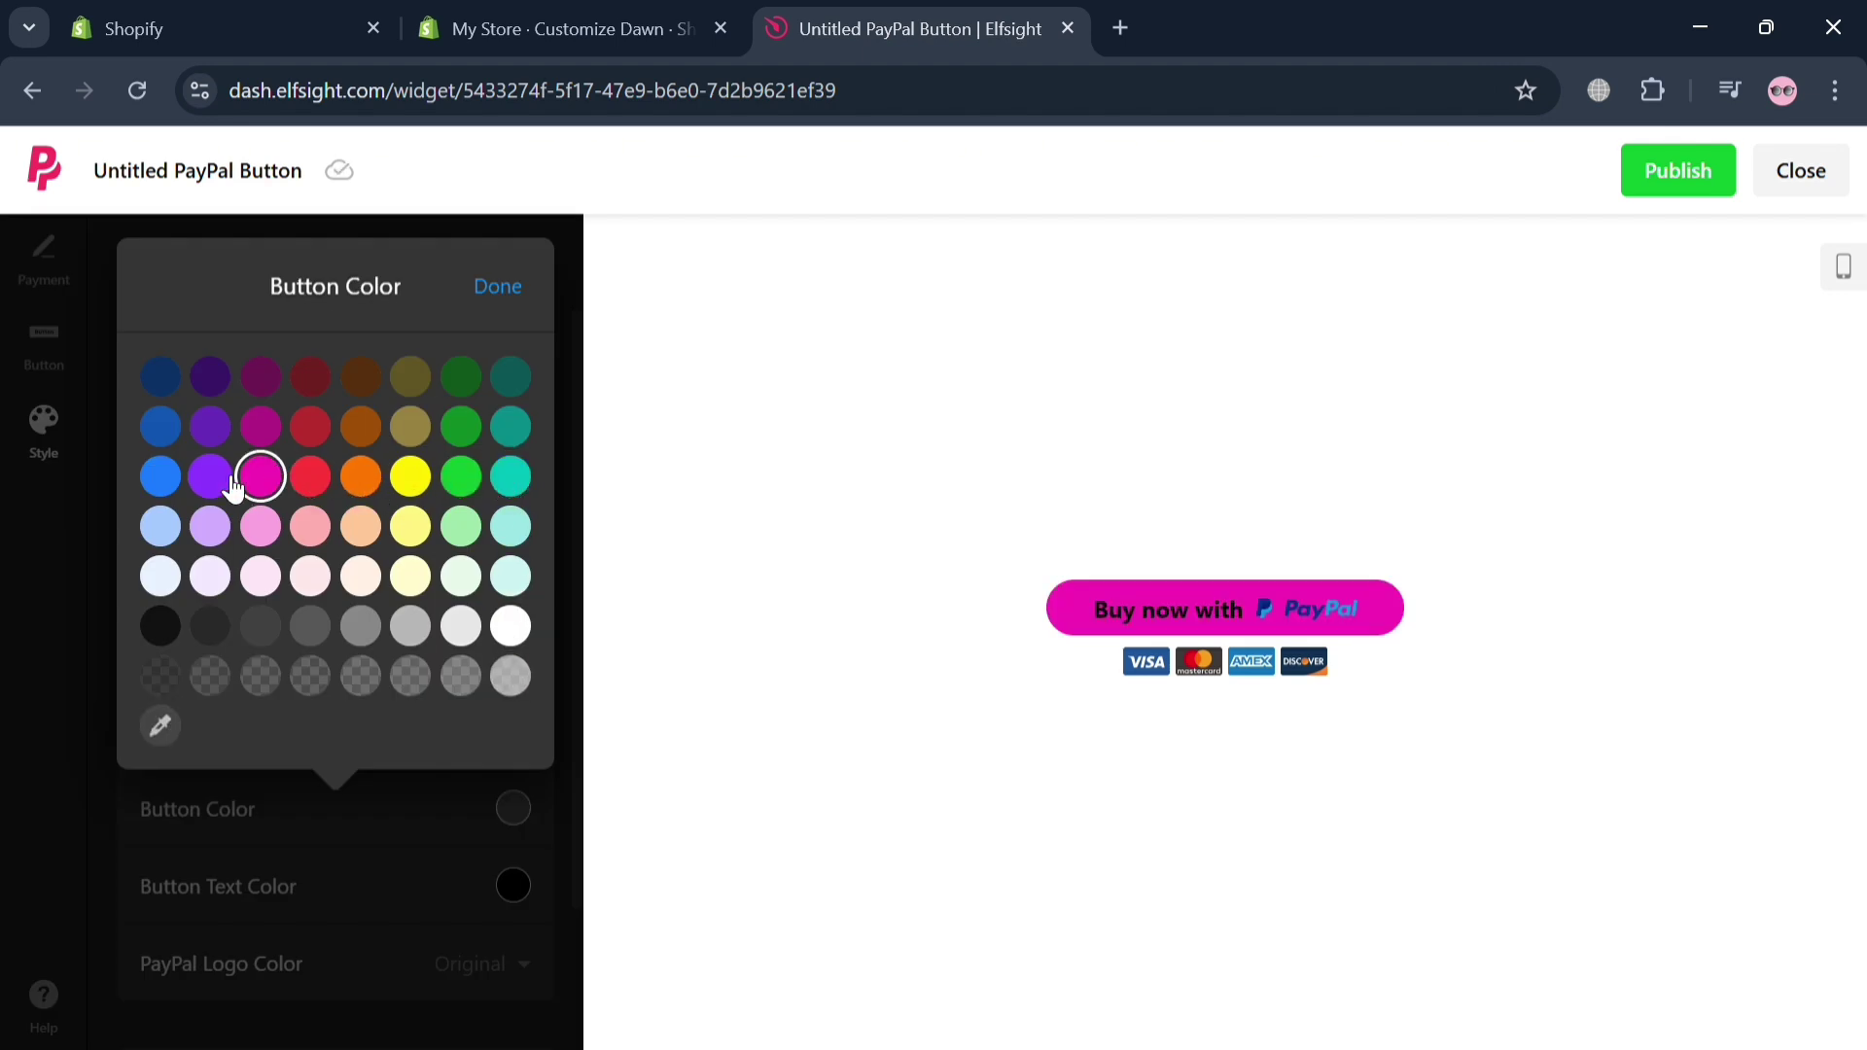
{"action": "left_click", "coordinate": [161, 476]}
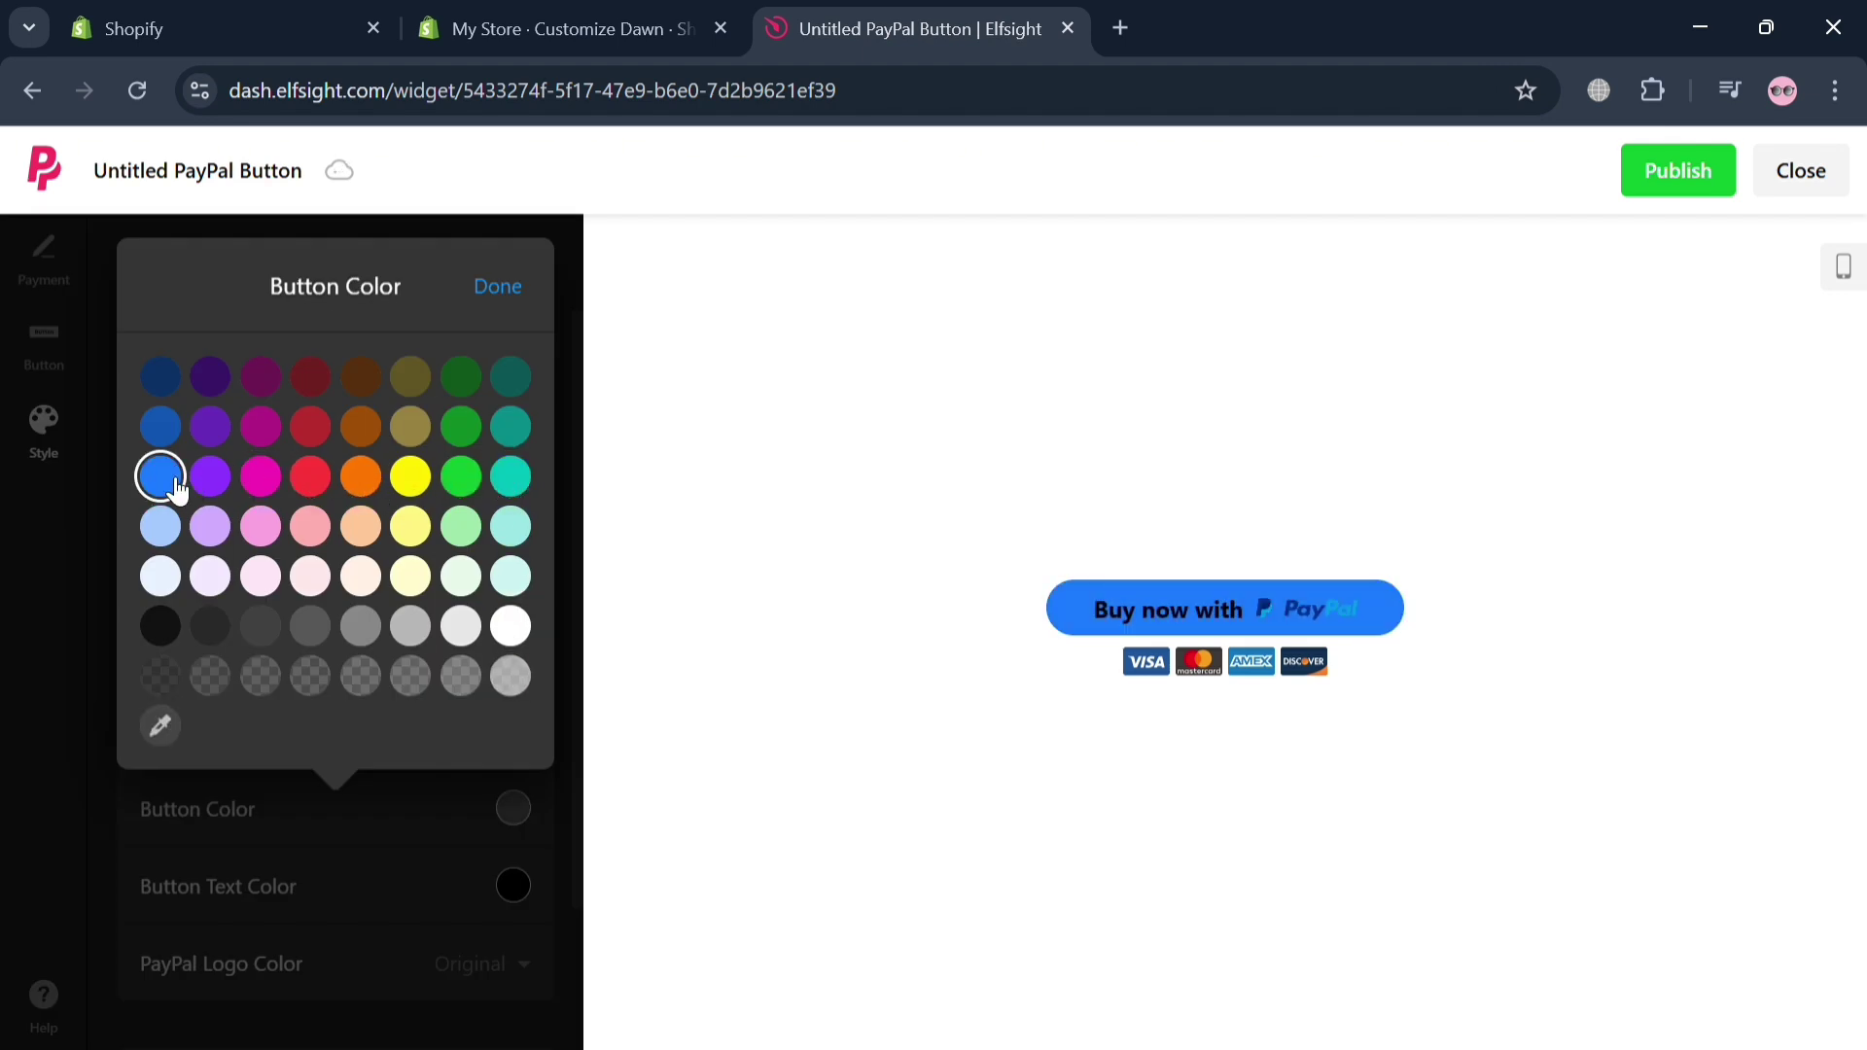
{"action": "left_click", "coordinate": [410, 476]}
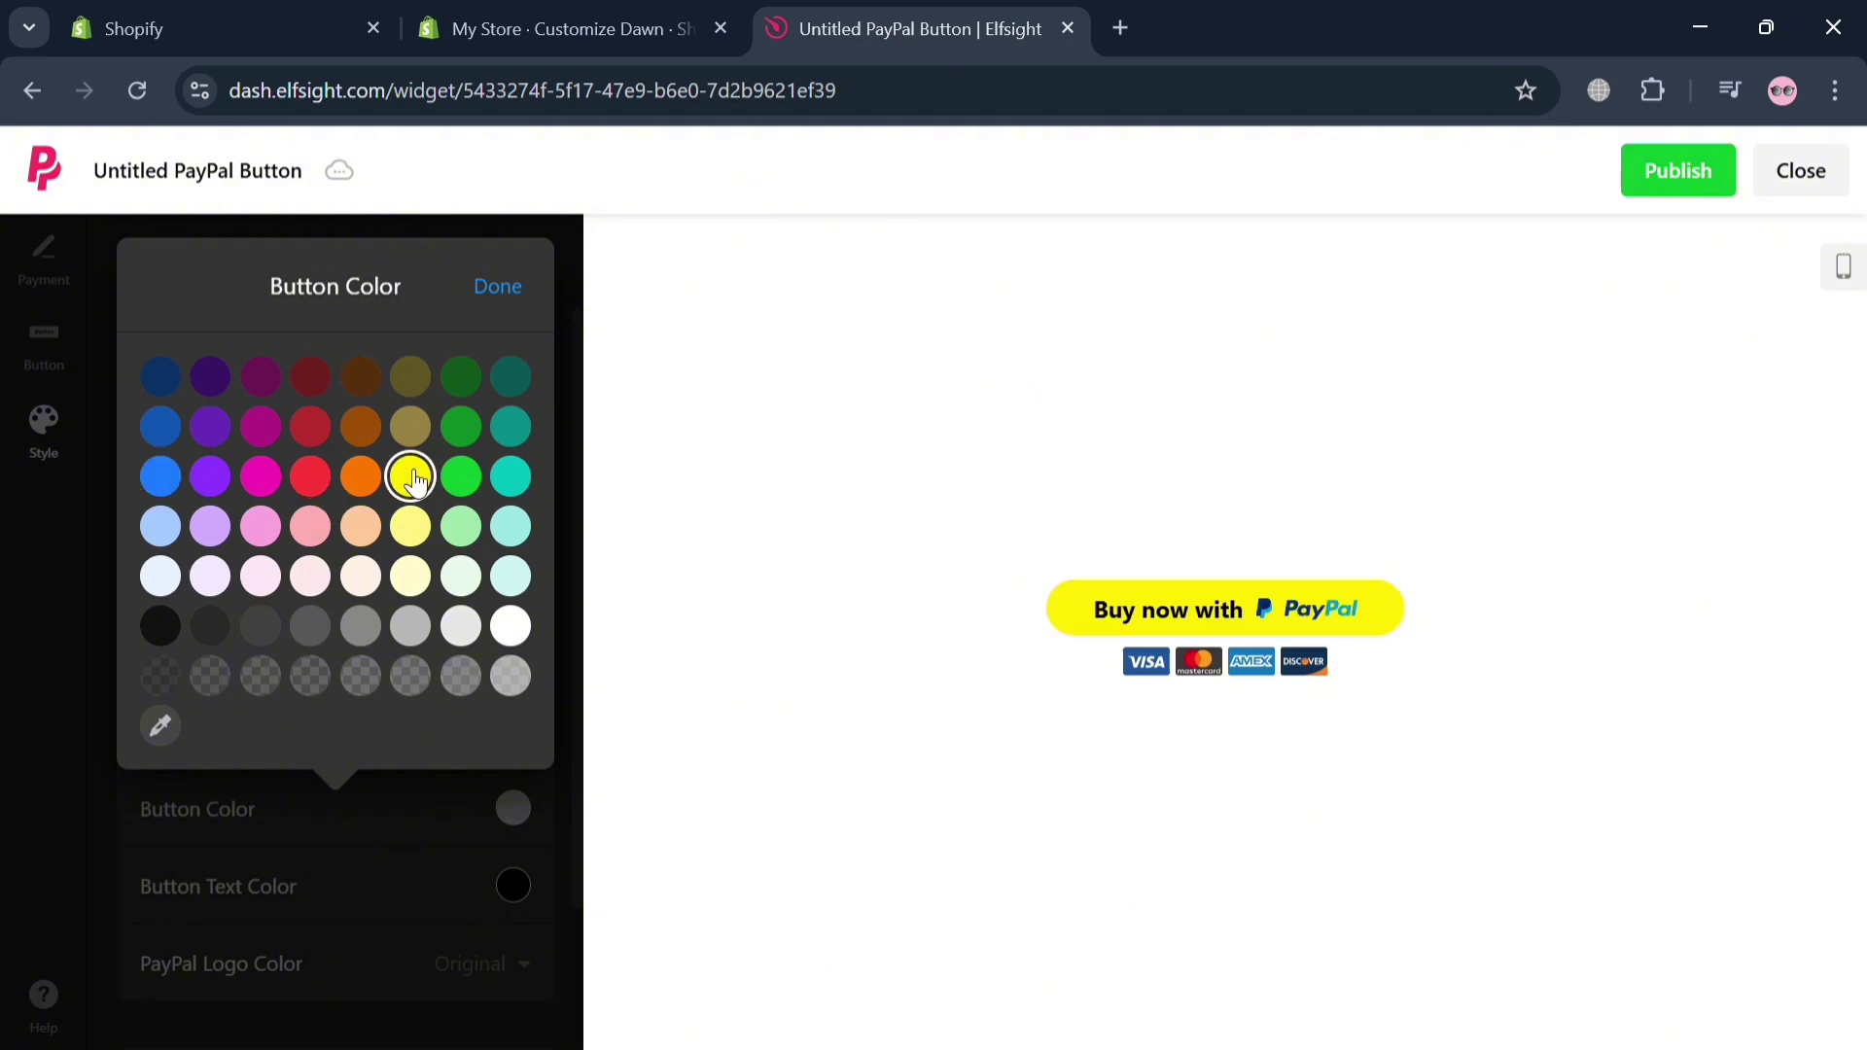
{"action": "left_click", "coordinate": [354, 480]}
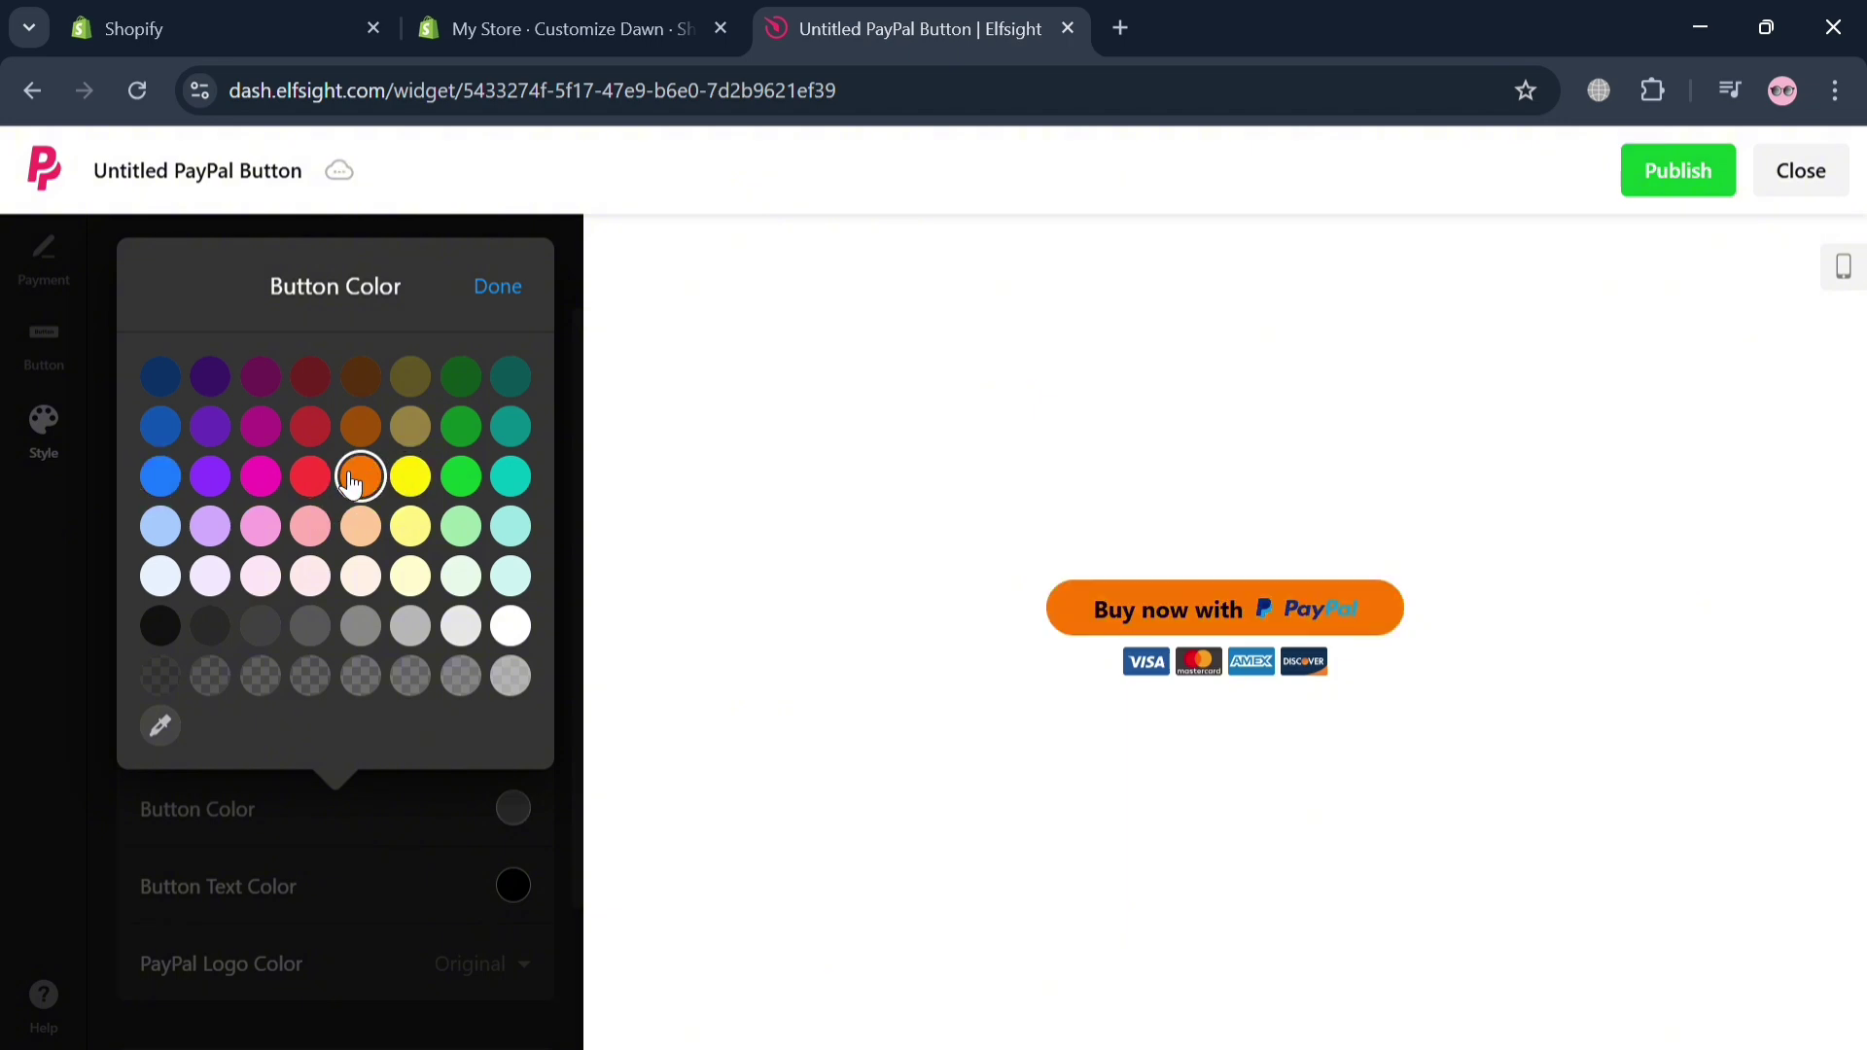
{"action": "left_click", "coordinate": [411, 483]}
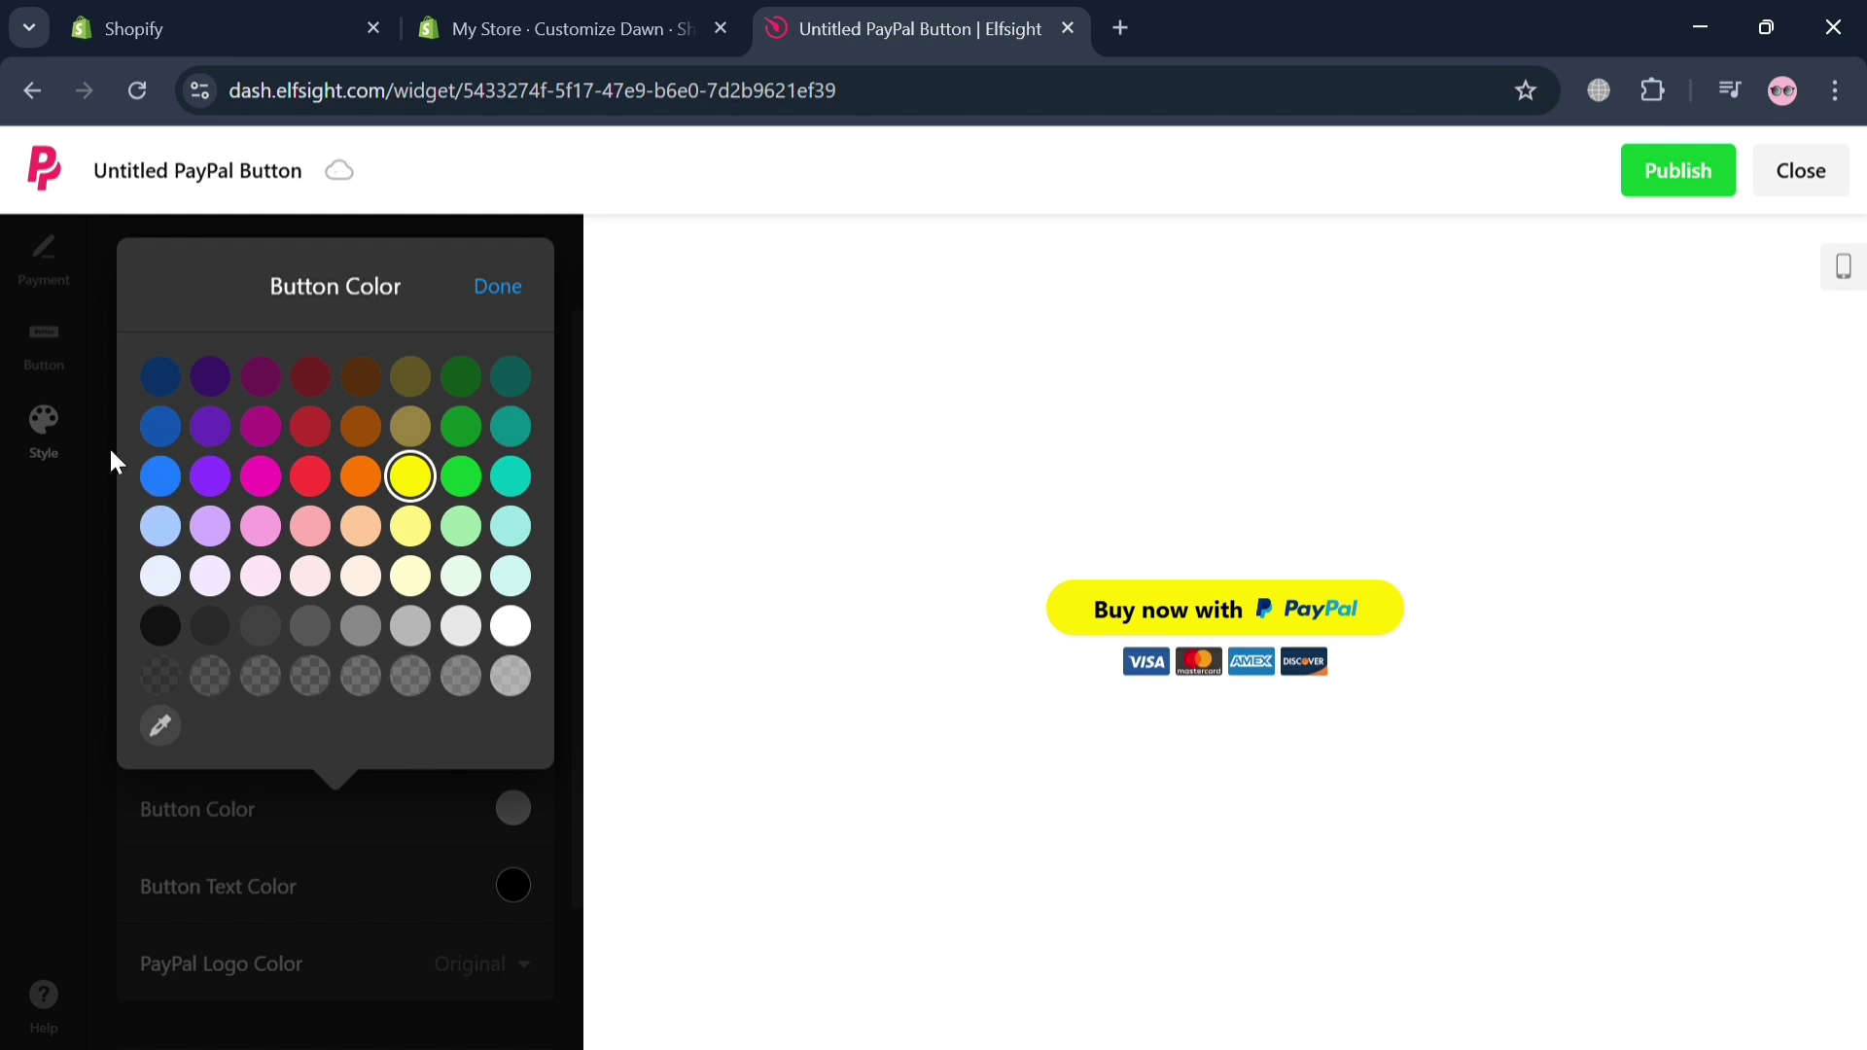
{"action": "left_click", "coordinate": [488, 284]}
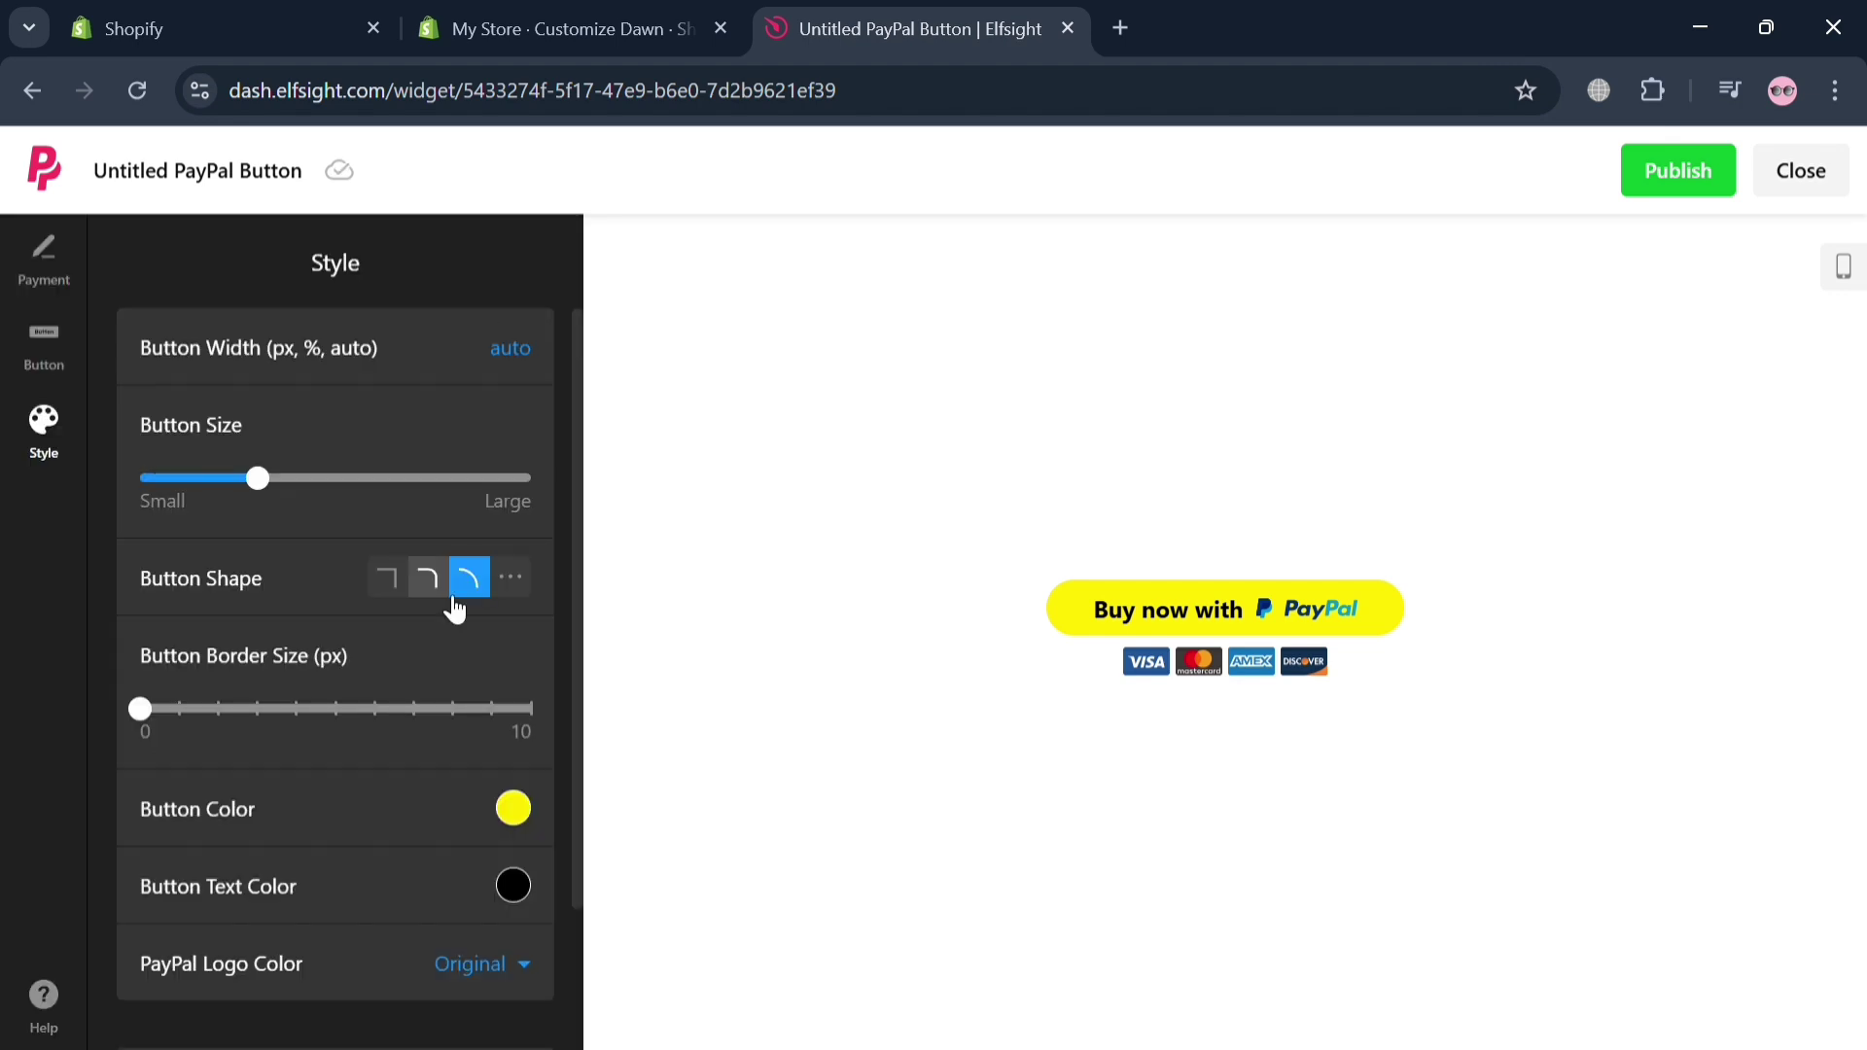
Nudge the Button Size slider to make the button slightly larger
{"action": "scroll", "coordinate": [418, 661], "scroll_direction": "down", "scroll_amount": 2}
{"action": "scroll", "coordinate": [420, 661], "scroll_direction": "up", "scroll_amount": 2}
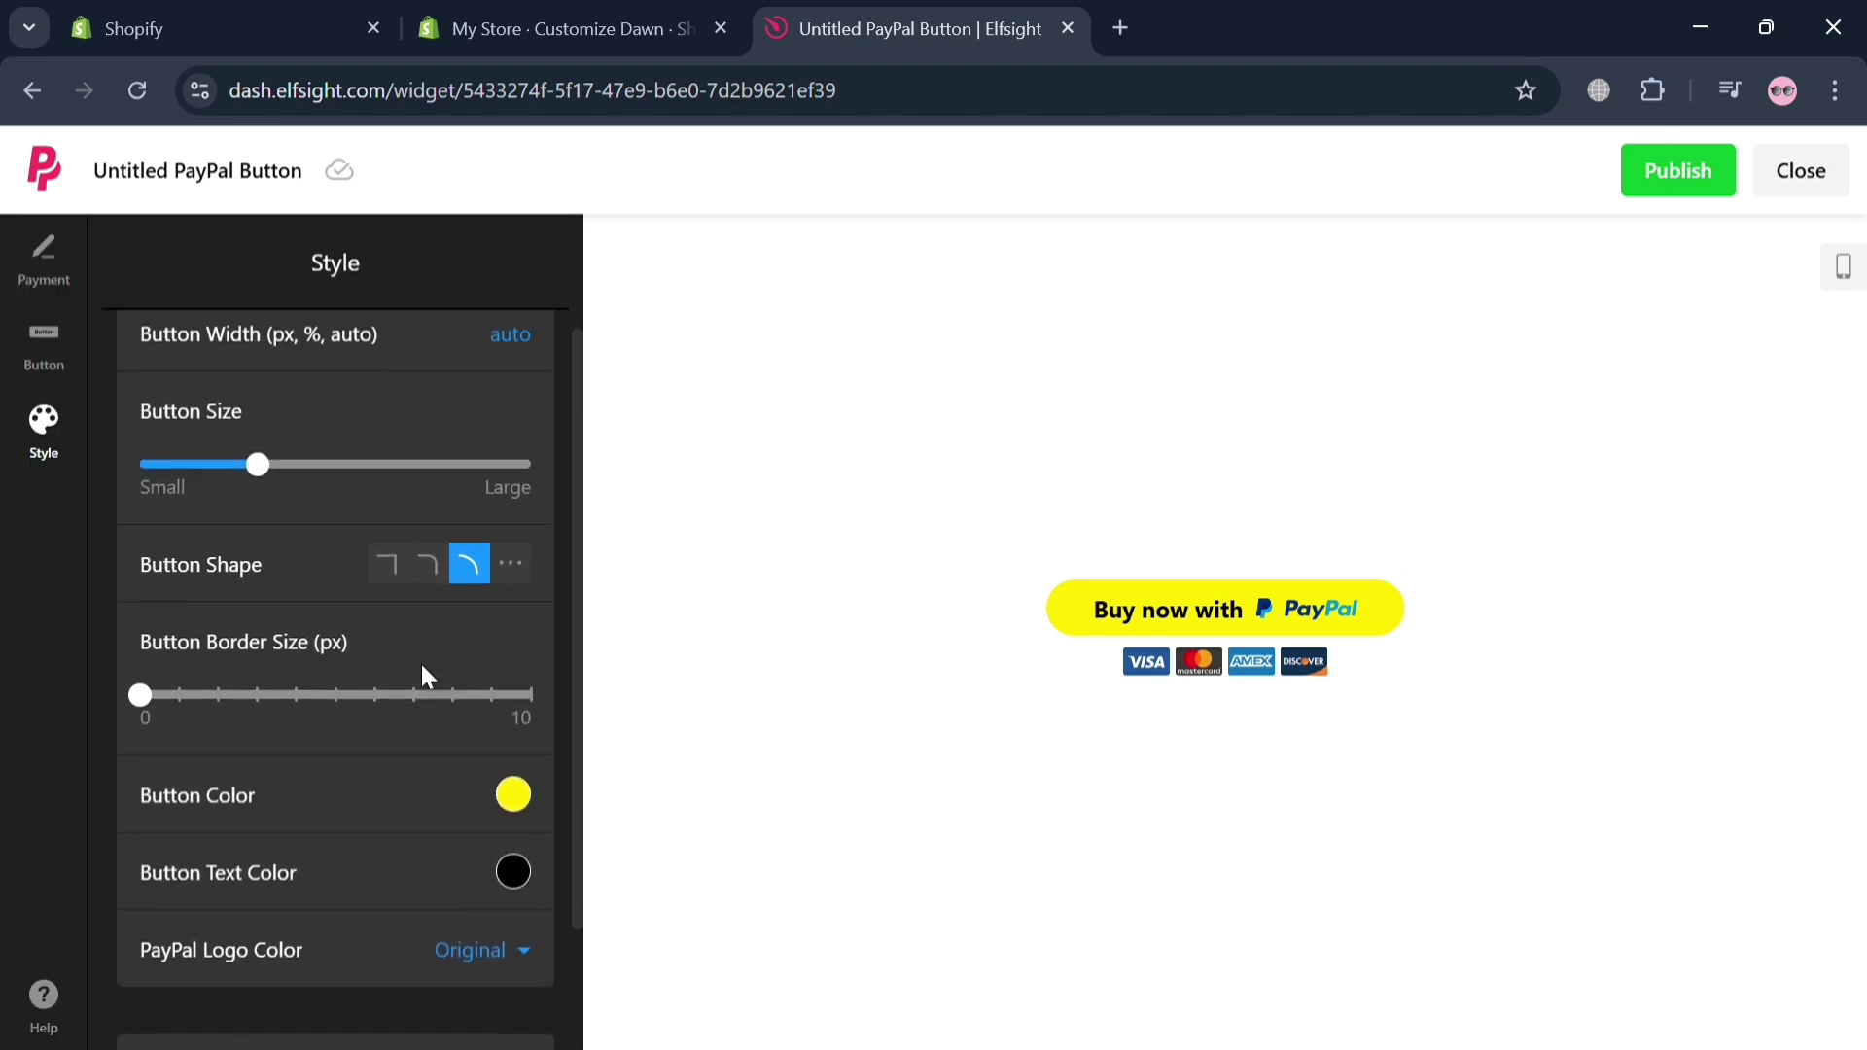
{"action": "mouse_move", "coordinate": [288, 488]}
{"action": "left_mouse_down"}
{"action": "mouse_move", "coordinate": [346, 521]}
{"action": "mouse_move", "coordinate": [282, 491]}
{"action": "left_mouse_up"}
{"action": "scroll", "coordinate": [470, 920], "scroll_direction": "down", "scroll_amount": 2}
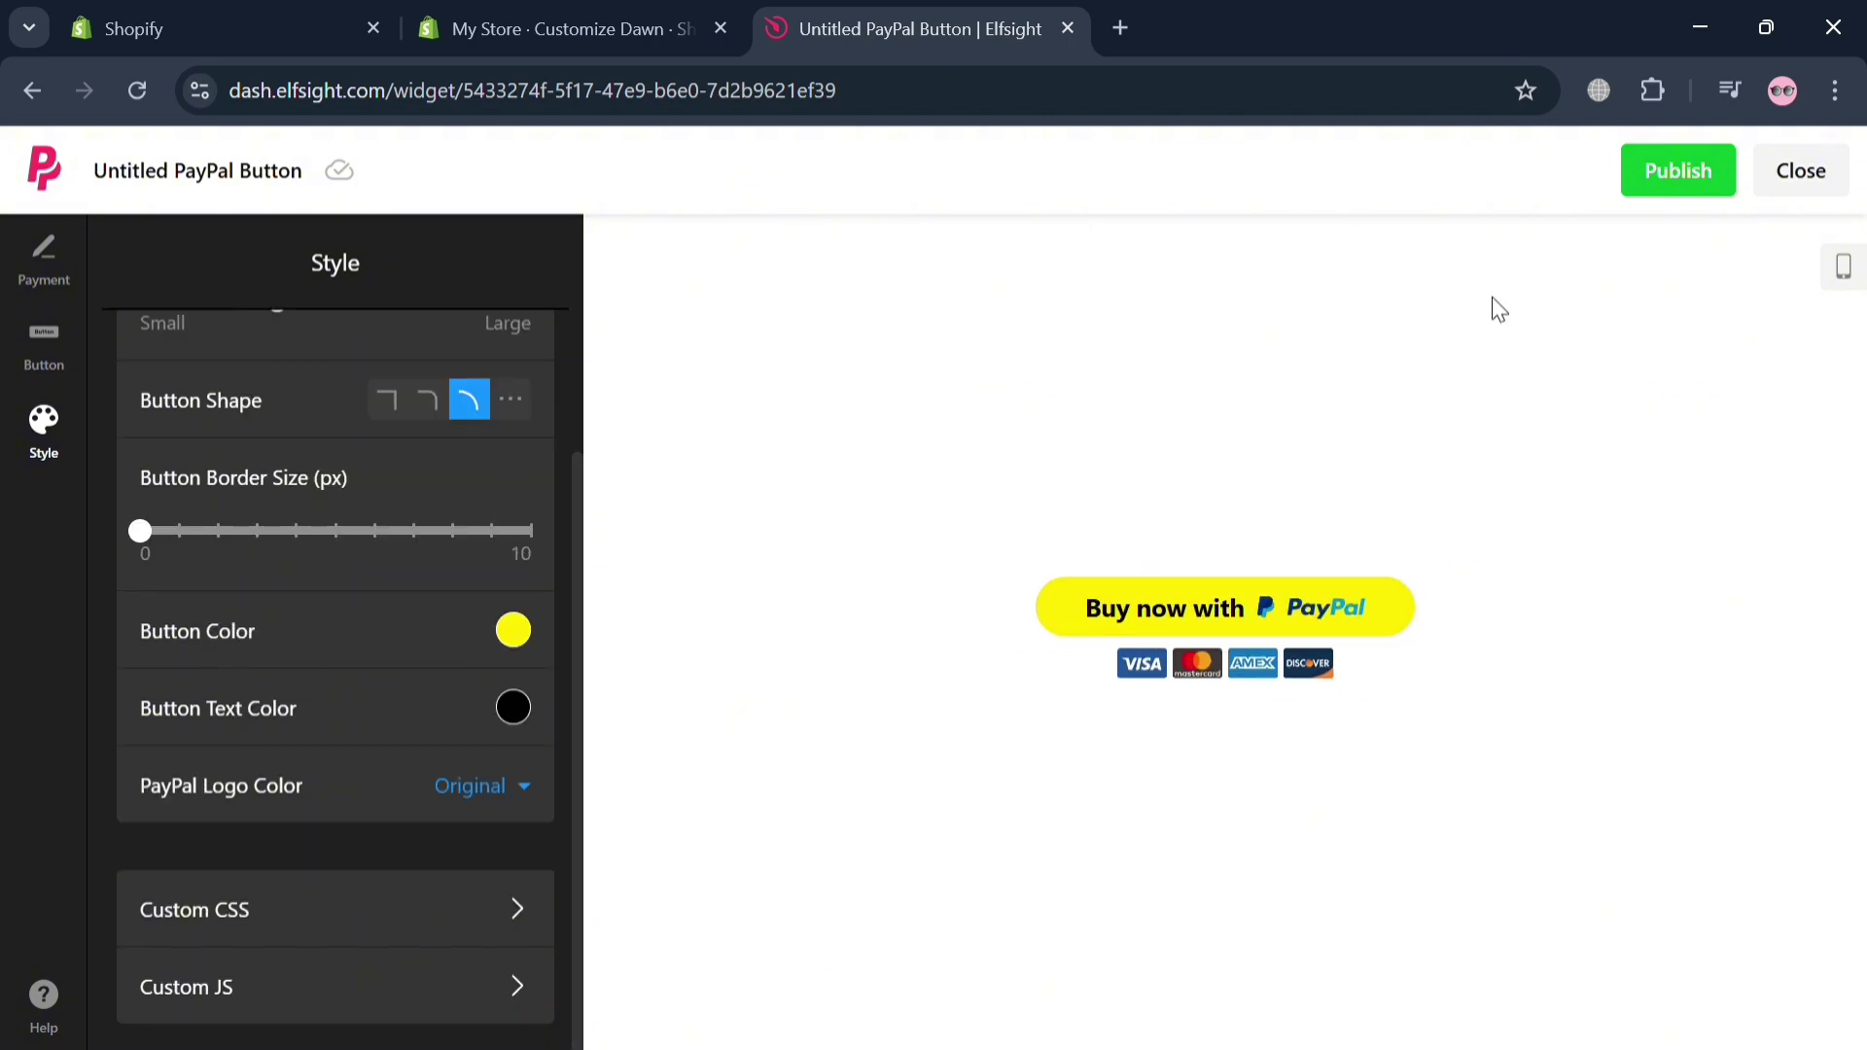
Publish the widget changes and compare the Free, Basic, Pro and Premium annual plans
{"action": "left_click", "coordinate": [1679, 180]}
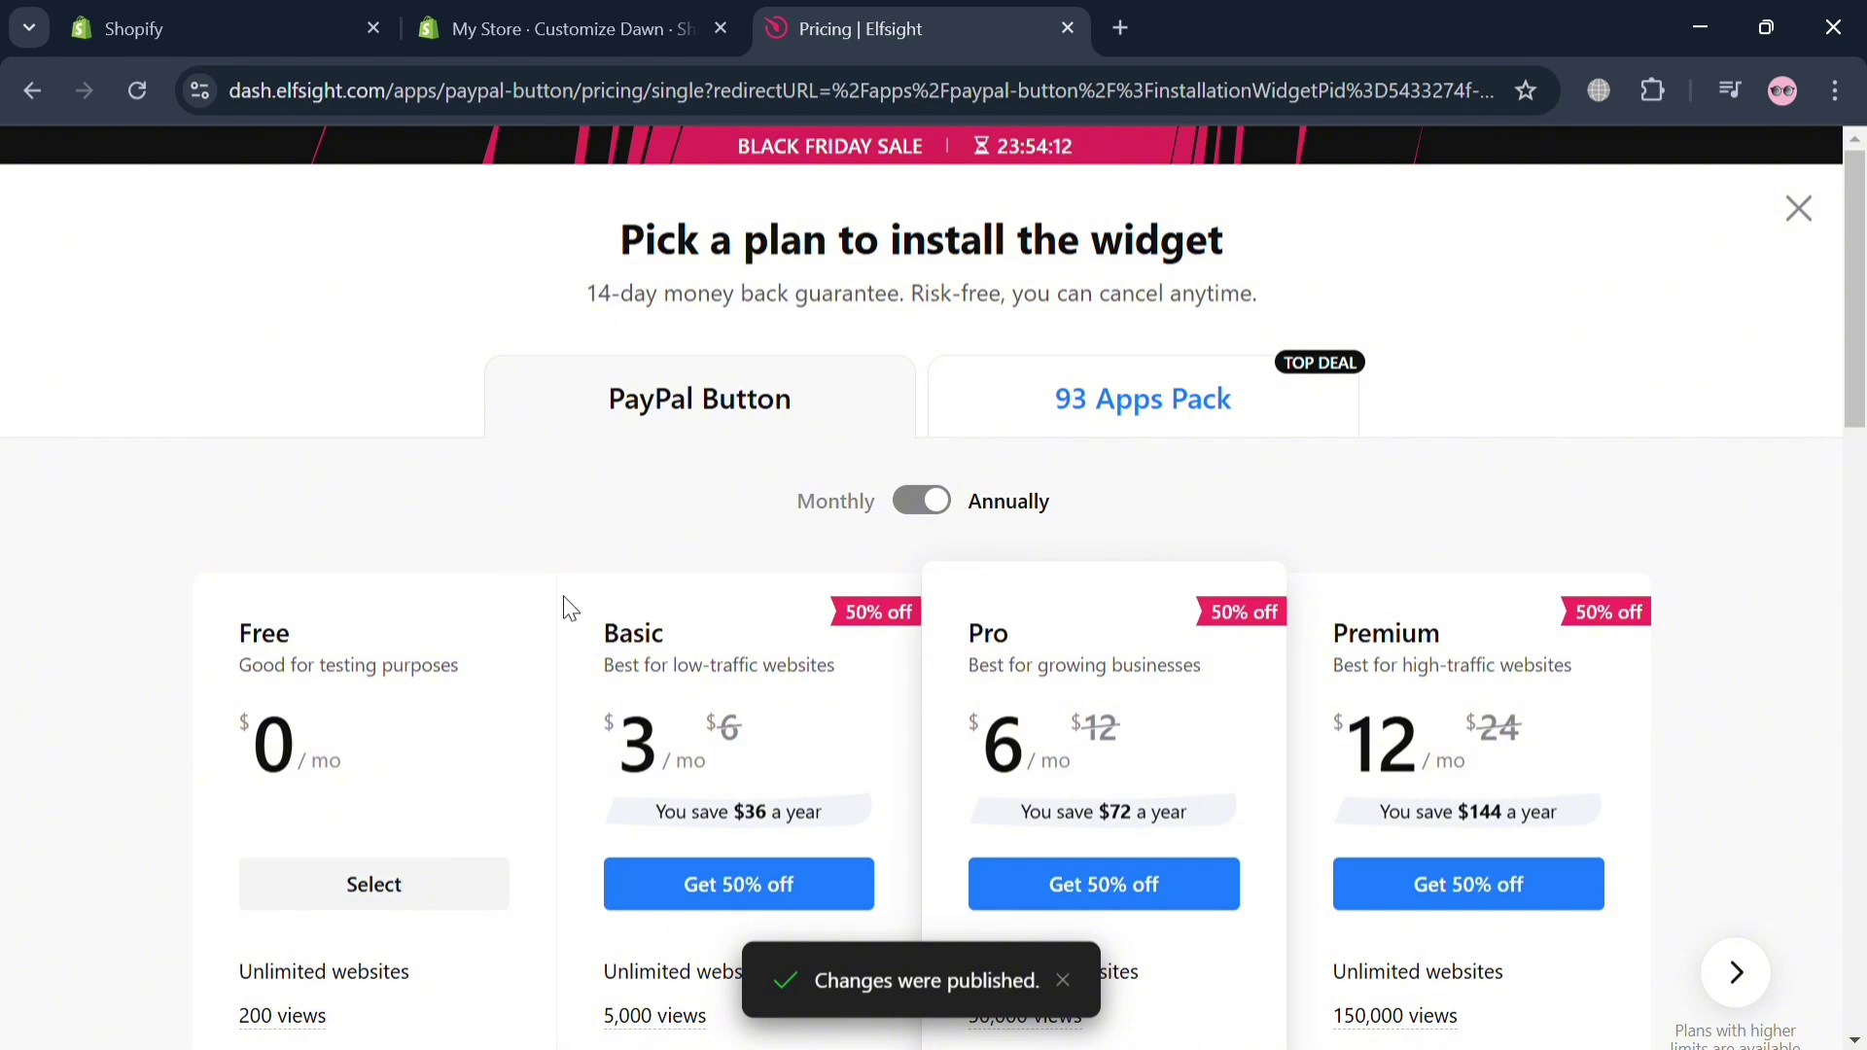
{"action": "scroll", "coordinate": [565, 598], "scroll_direction": "down", "scroll_amount": 3}
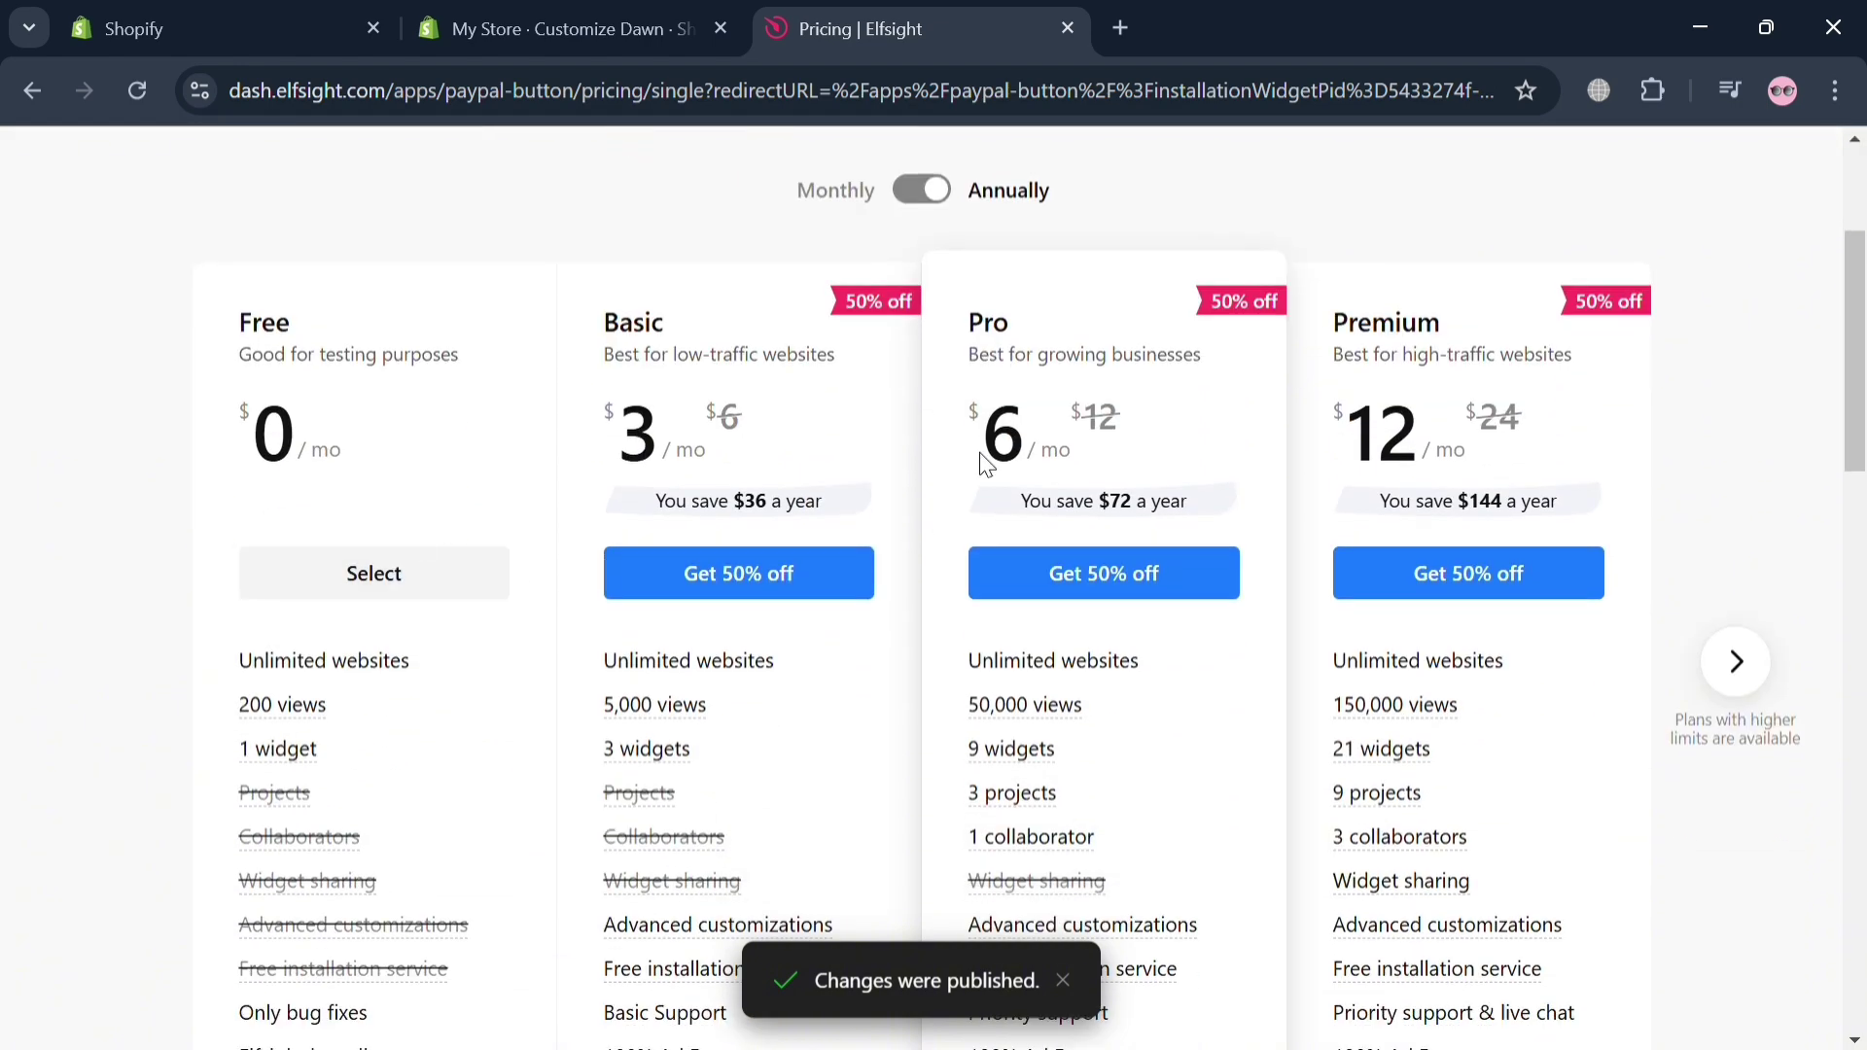
{"action": "mouse_move", "coordinate": [1395, 817]}
{"action": "scroll", "coordinate": [1380, 817], "scroll_direction": "down", "scroll_amount": 6}
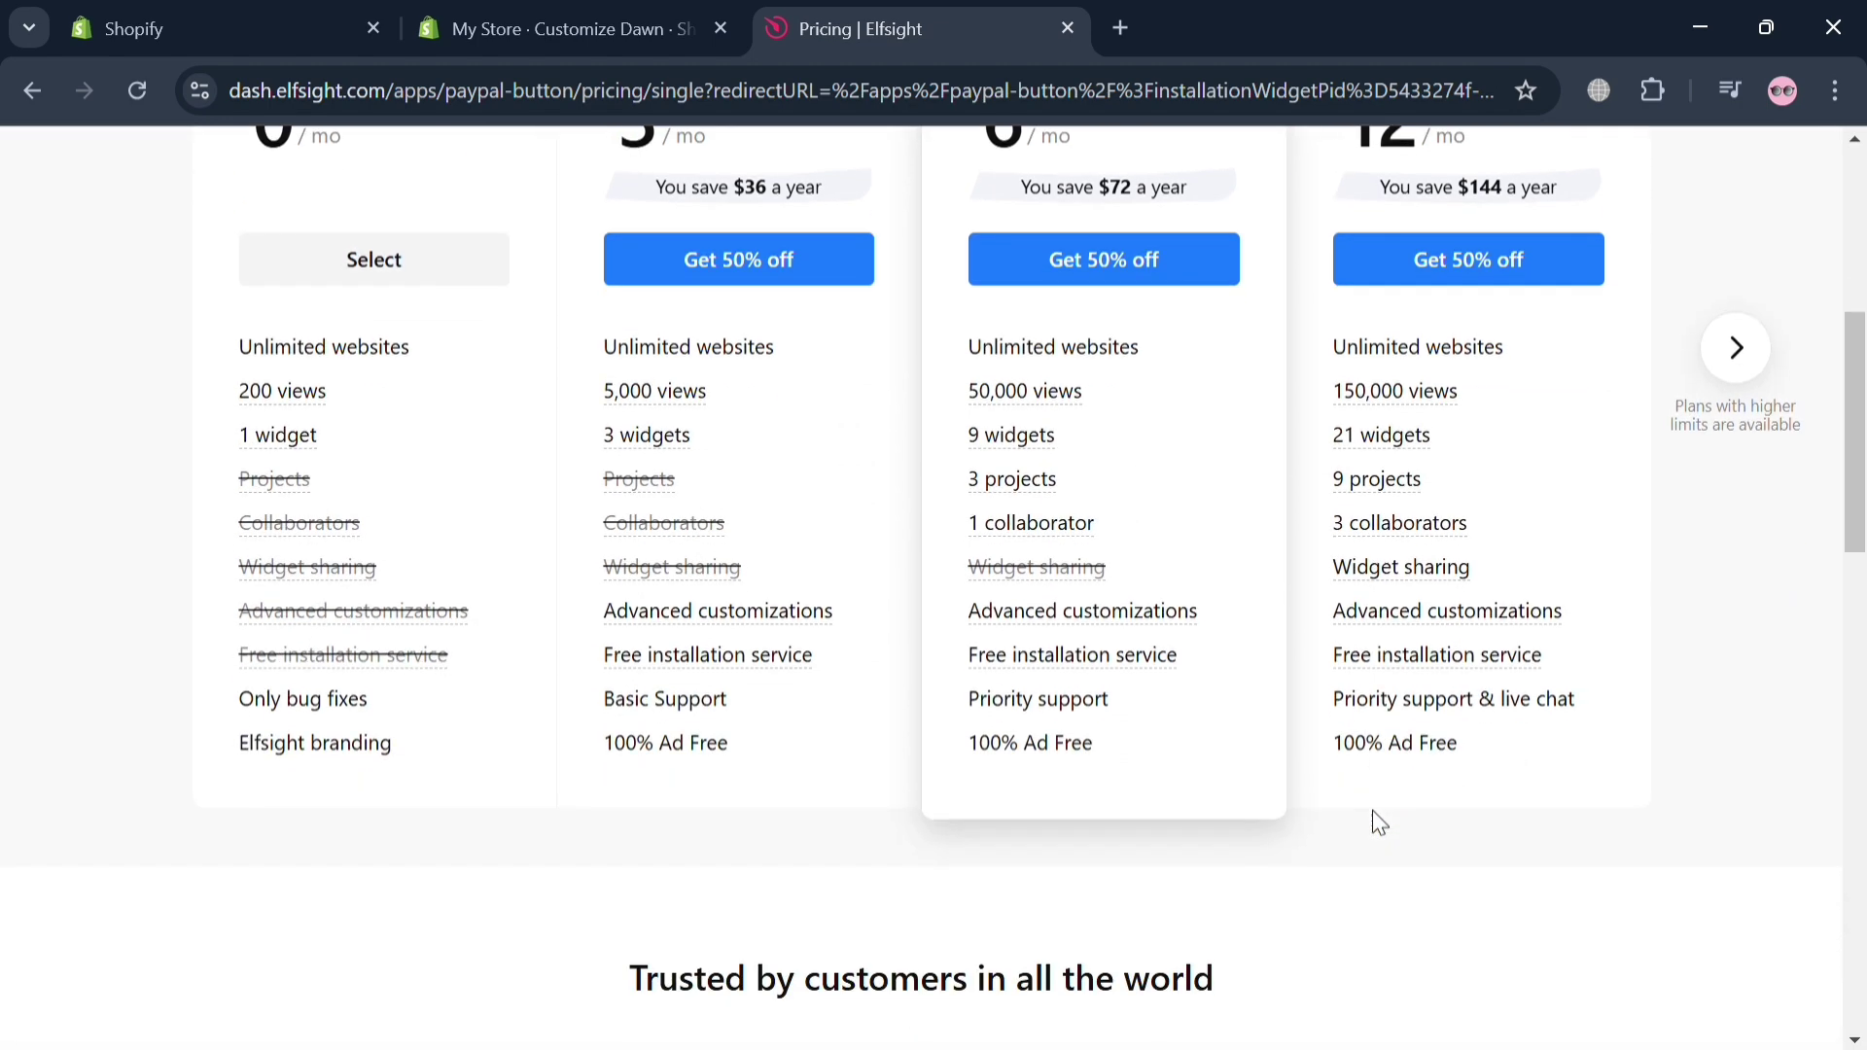
{"action": "scroll", "coordinate": [1376, 821], "scroll_direction": "up", "scroll_amount": 7}
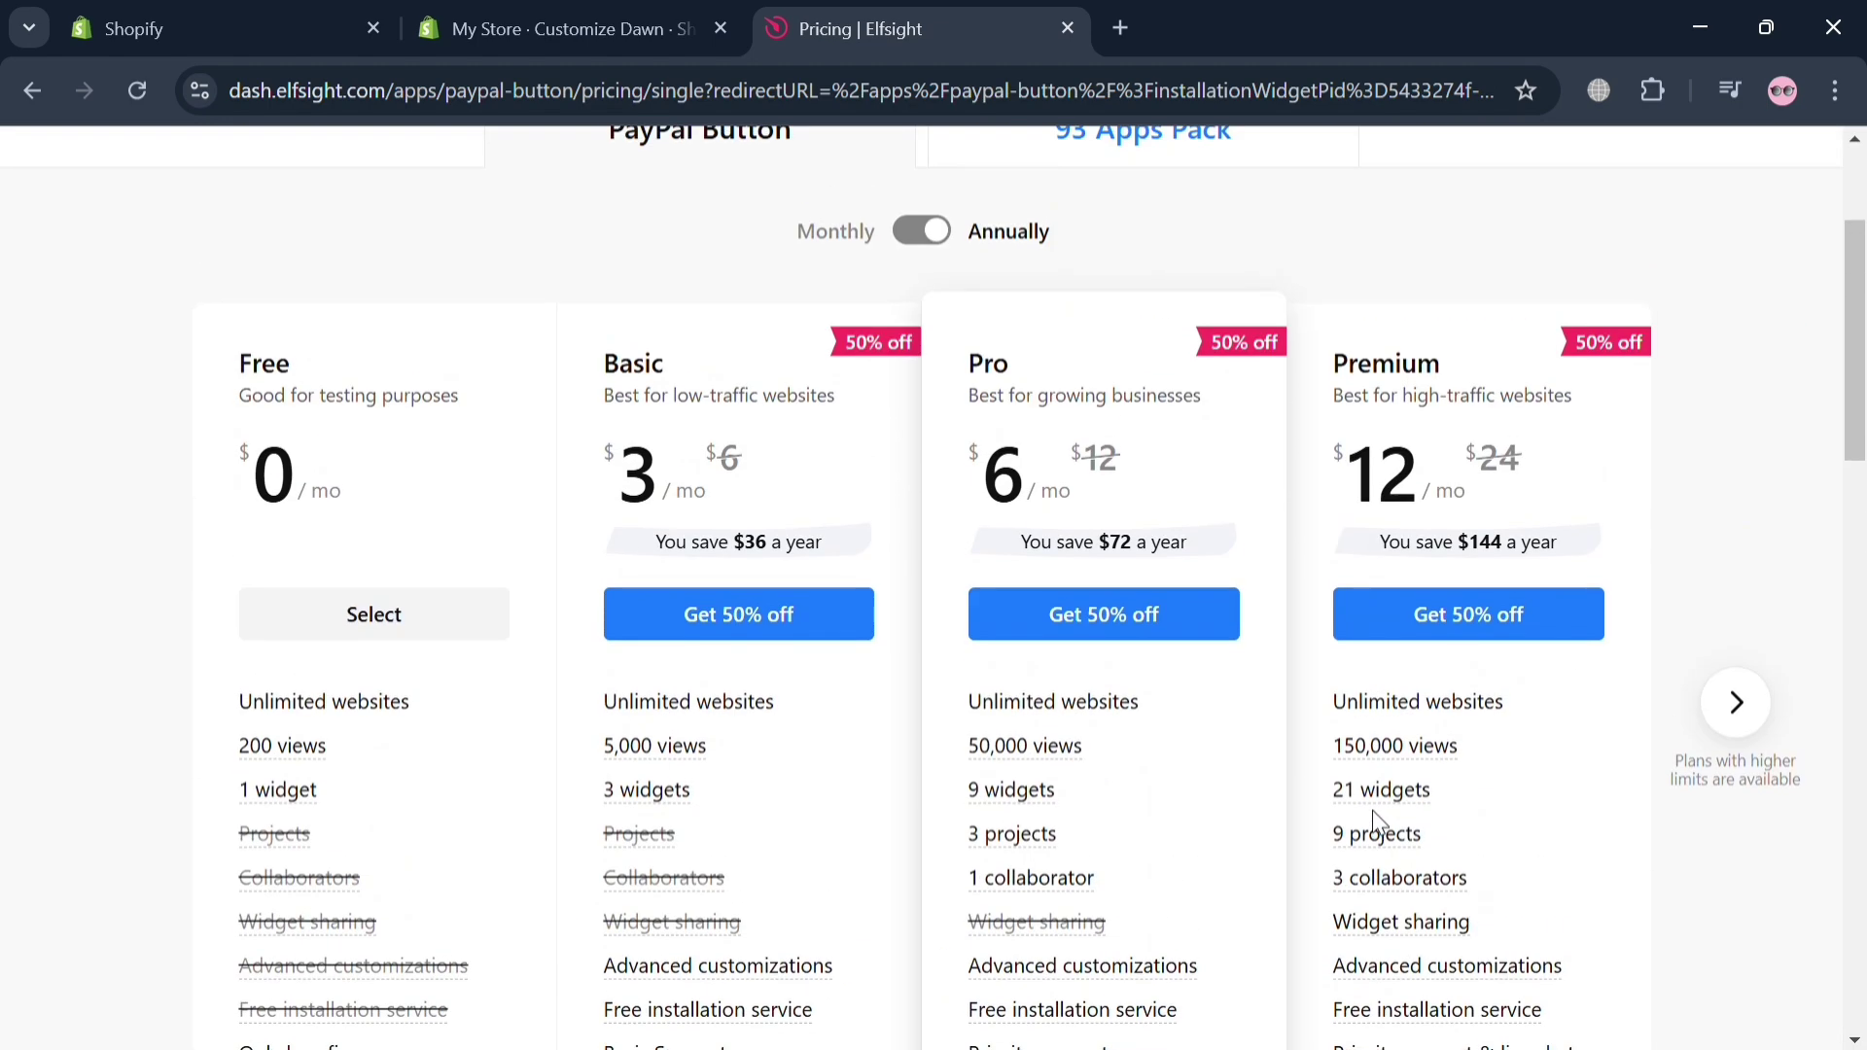
{"action": "scroll", "coordinate": [486, 839], "scroll_direction": "down", "scroll_amount": 2}
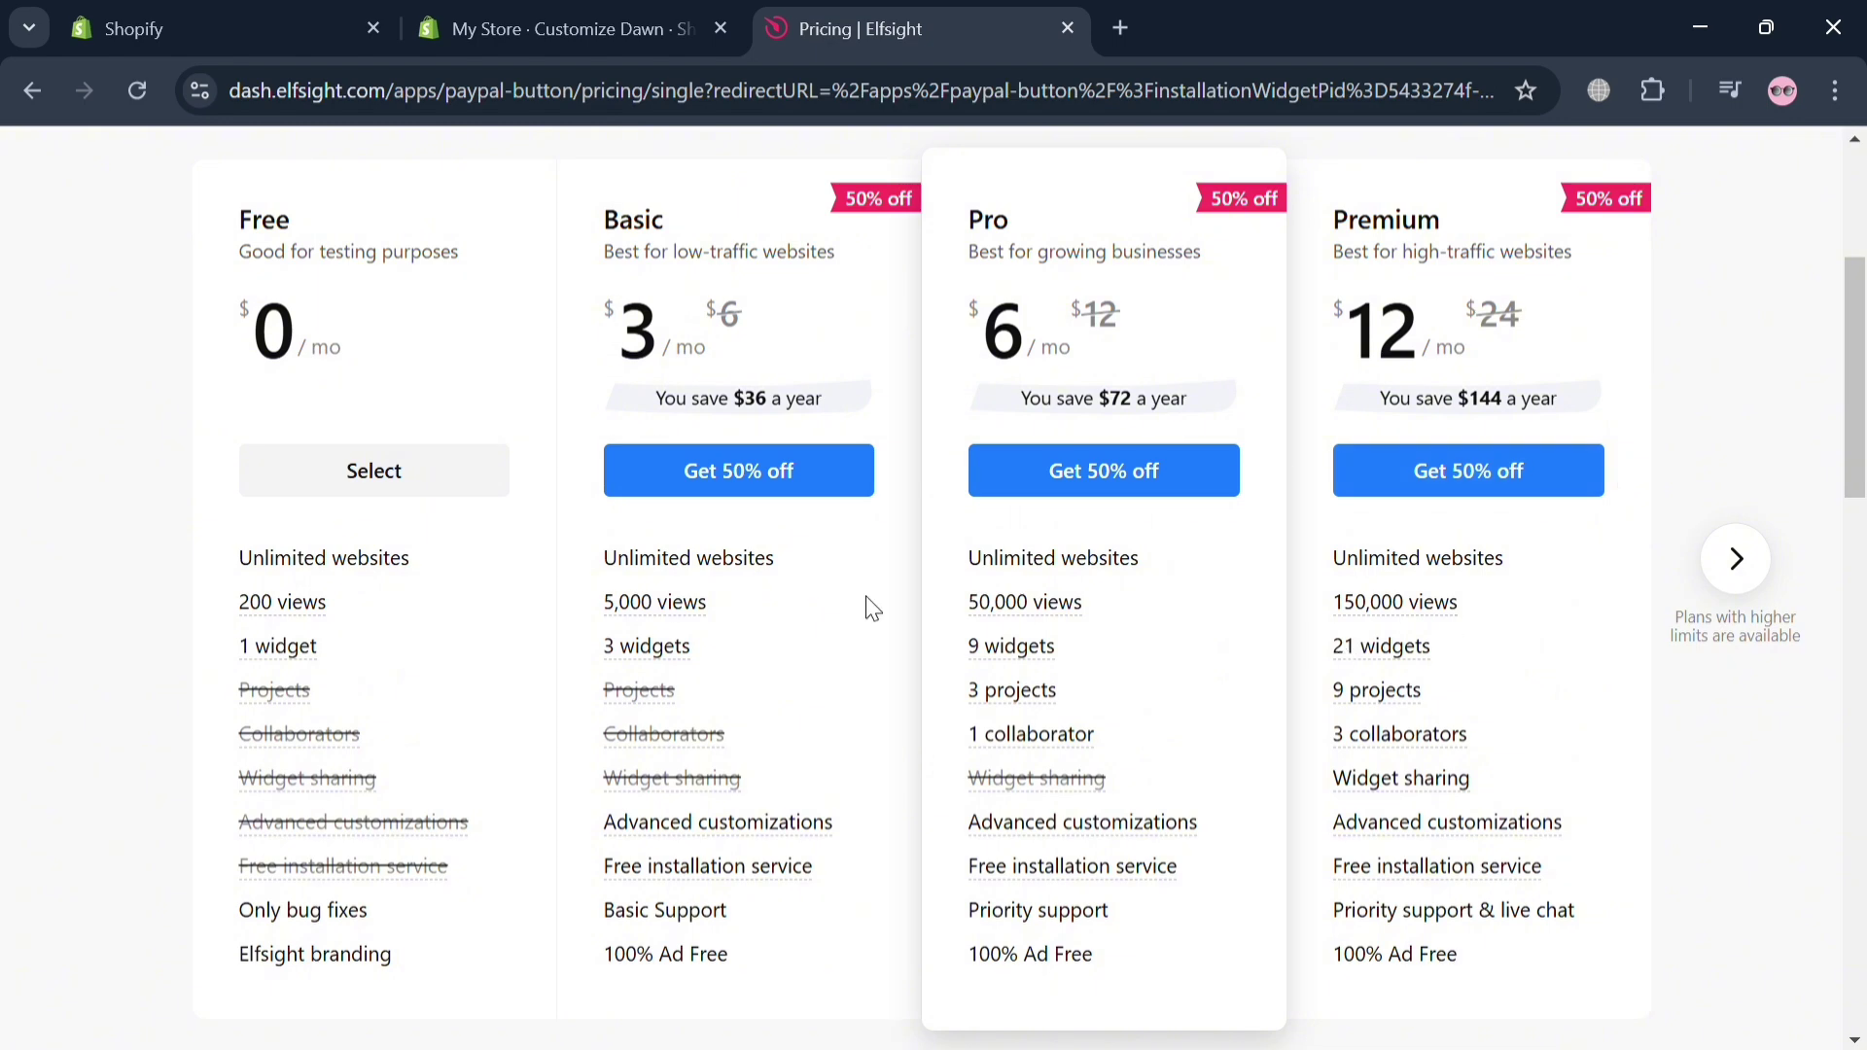
Select the Free plan, copy the PayPal button embed code, and return to the Shopify Dawn editor
{"action": "left_click", "coordinate": [467, 476]}
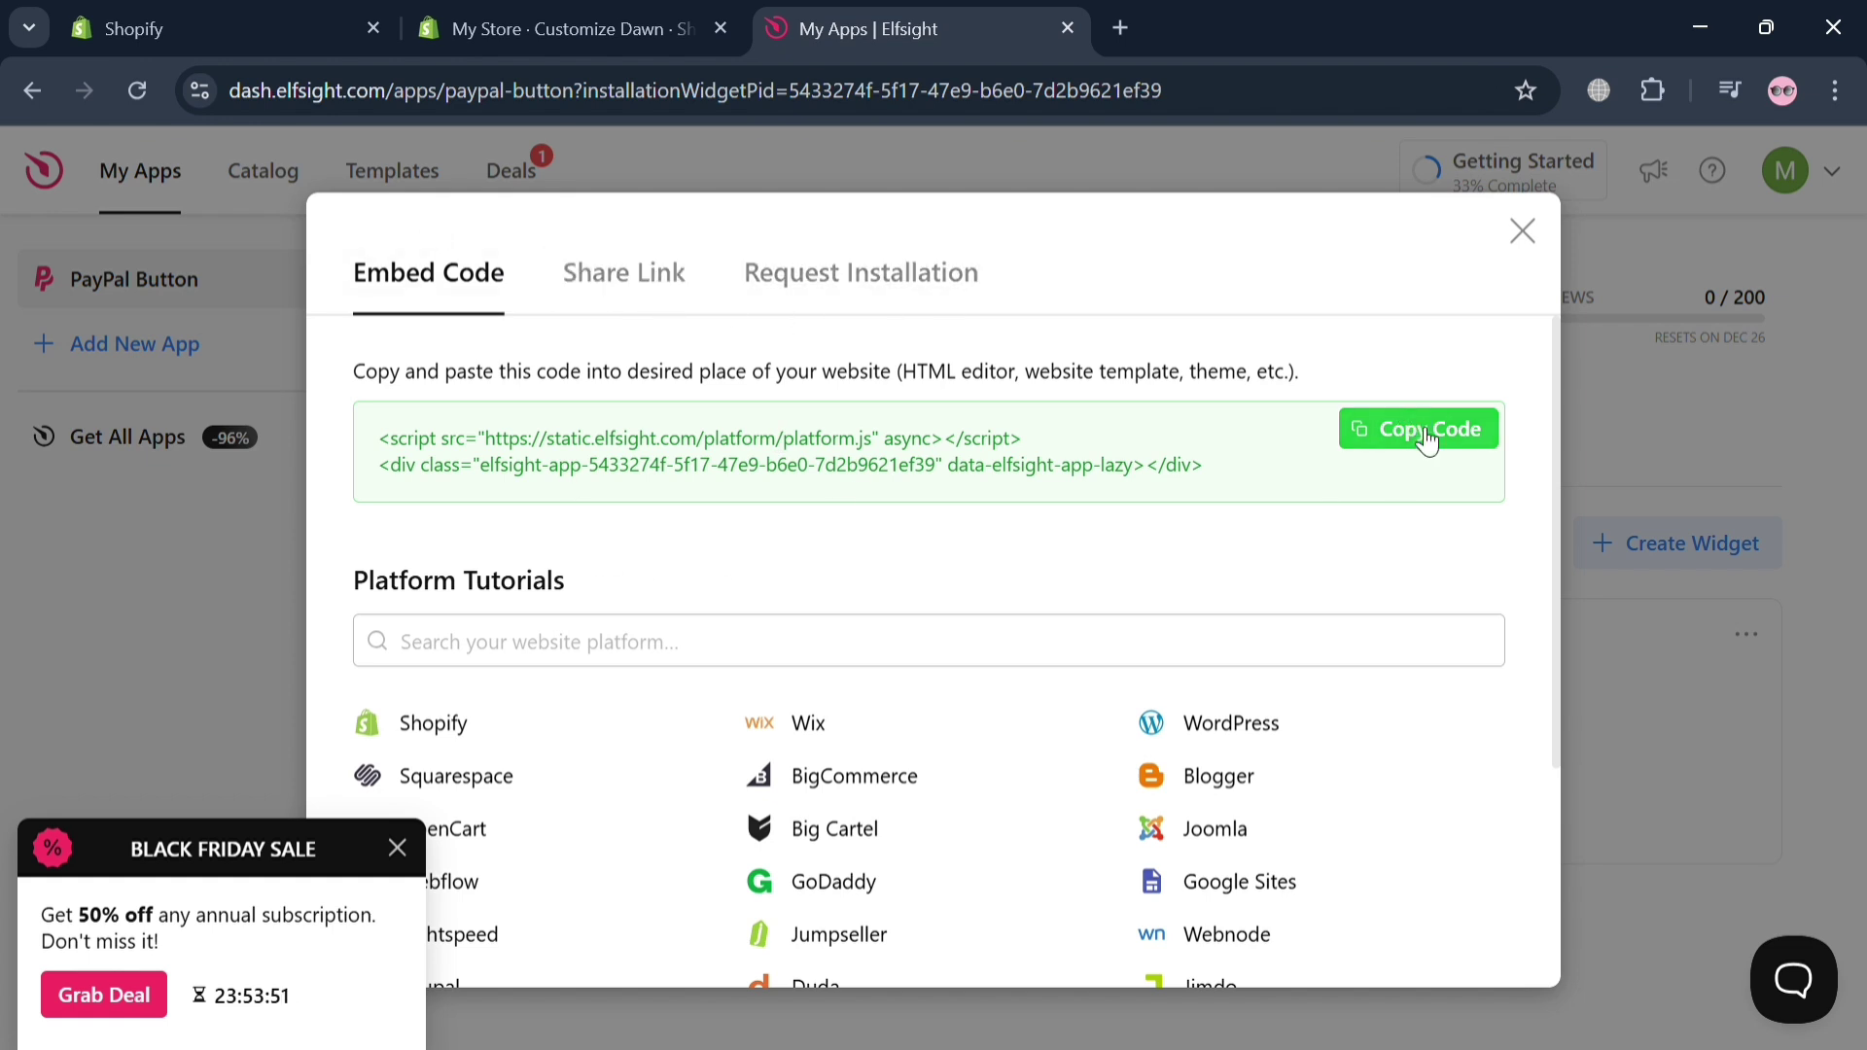
{"action": "left_click", "coordinate": [1427, 440]}
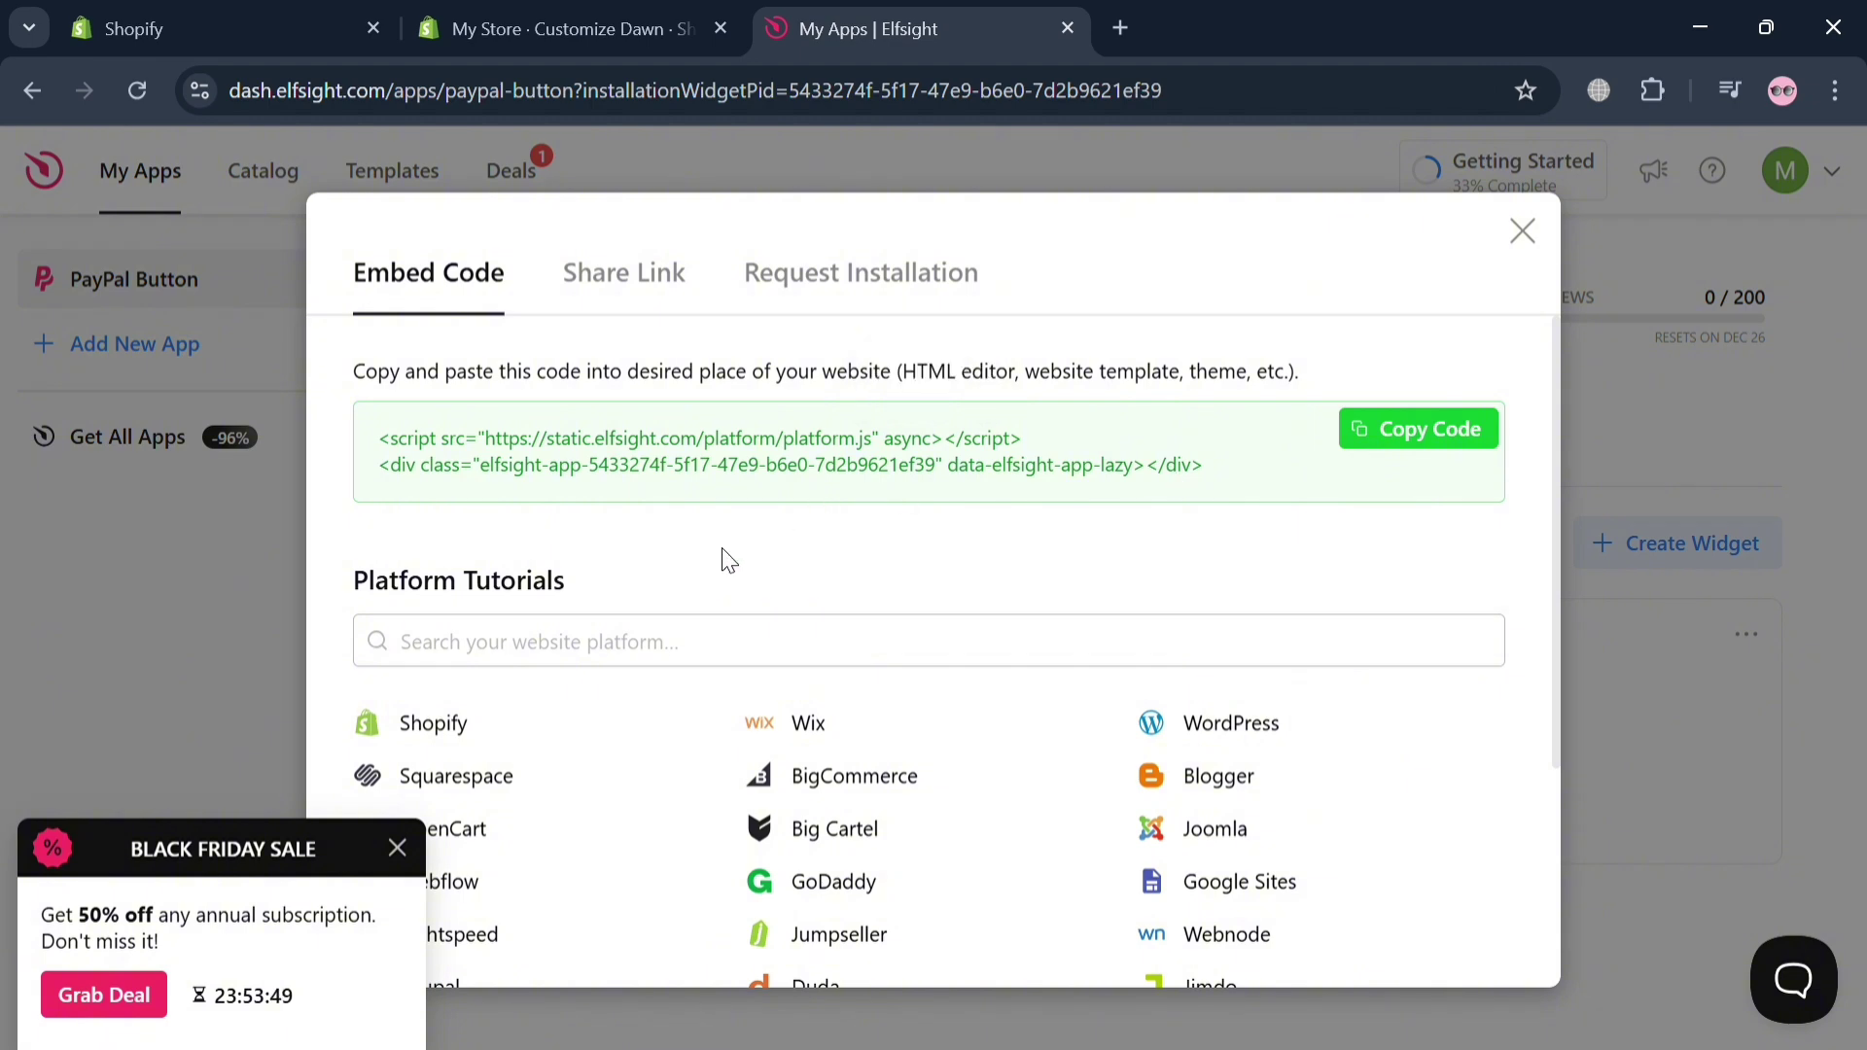
{"action": "left_click", "coordinate": [475, 12]}
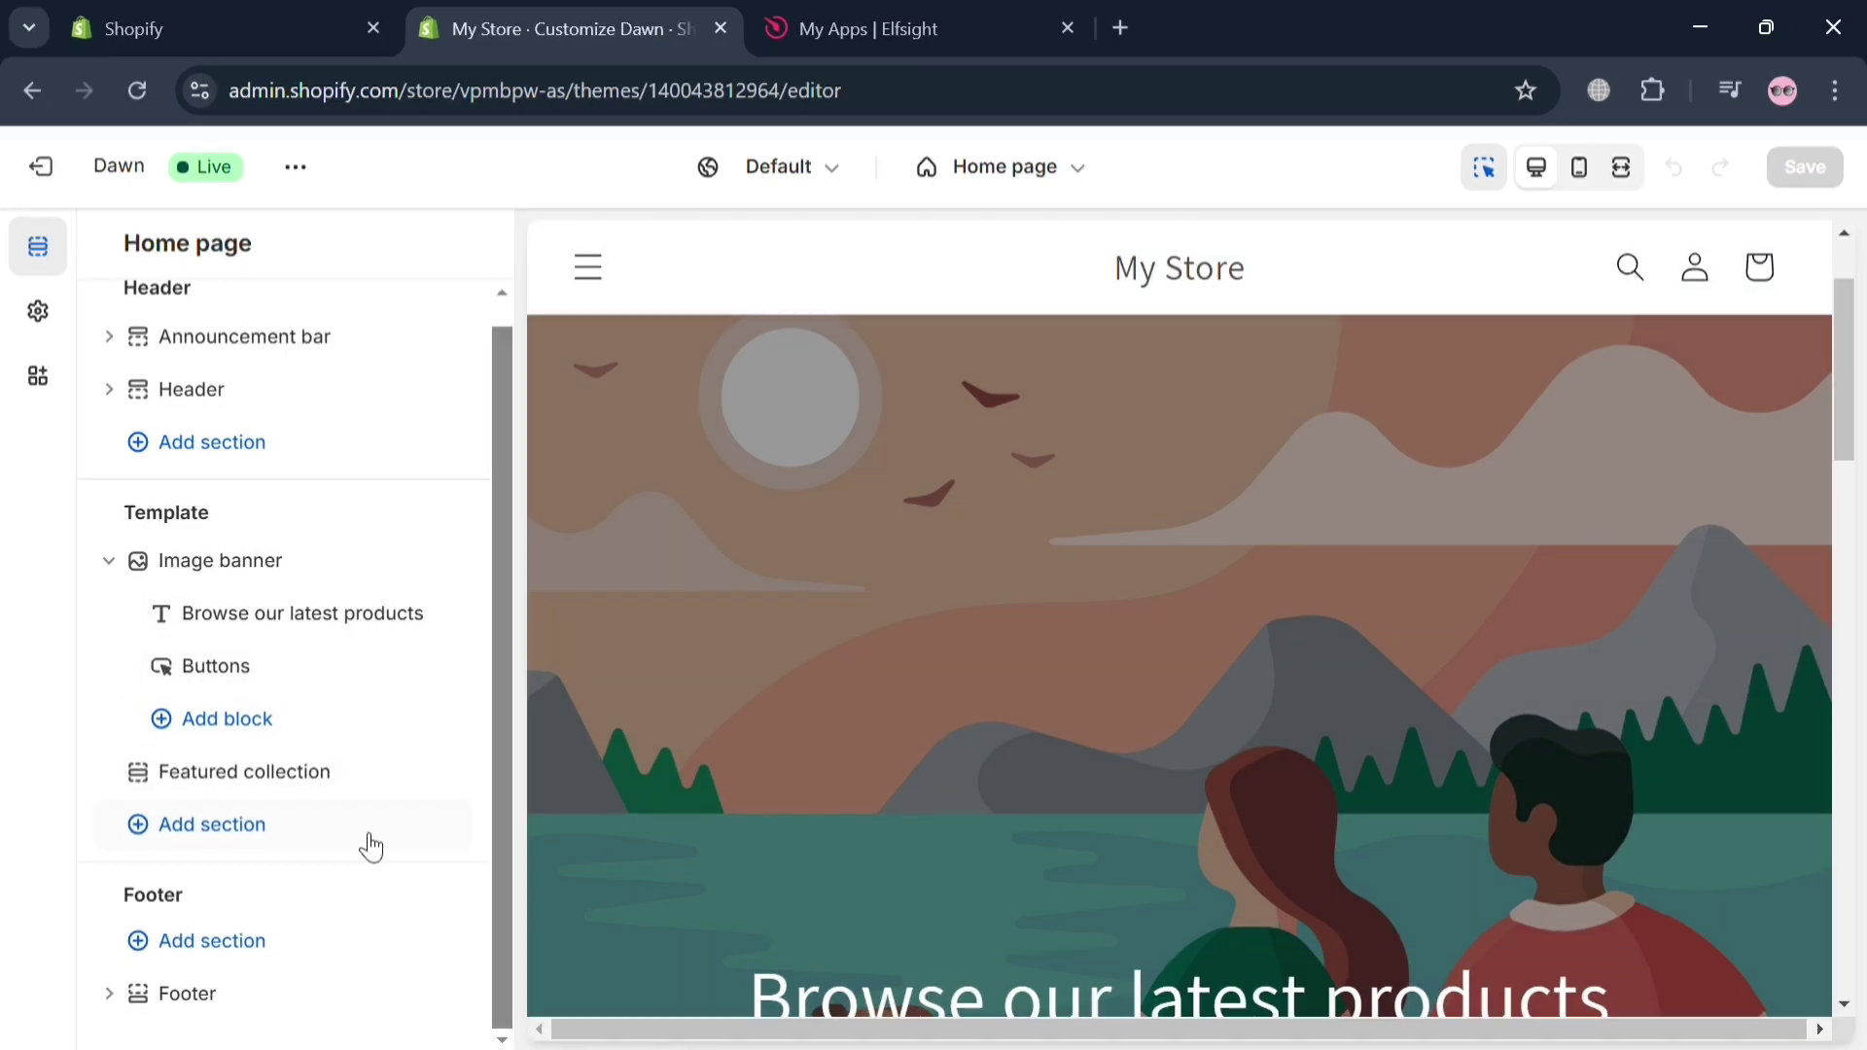
Add a Custom Liquid section below Featured collection and paste the Elfsight embed code into it
{"action": "left_click", "coordinate": [274, 825]}
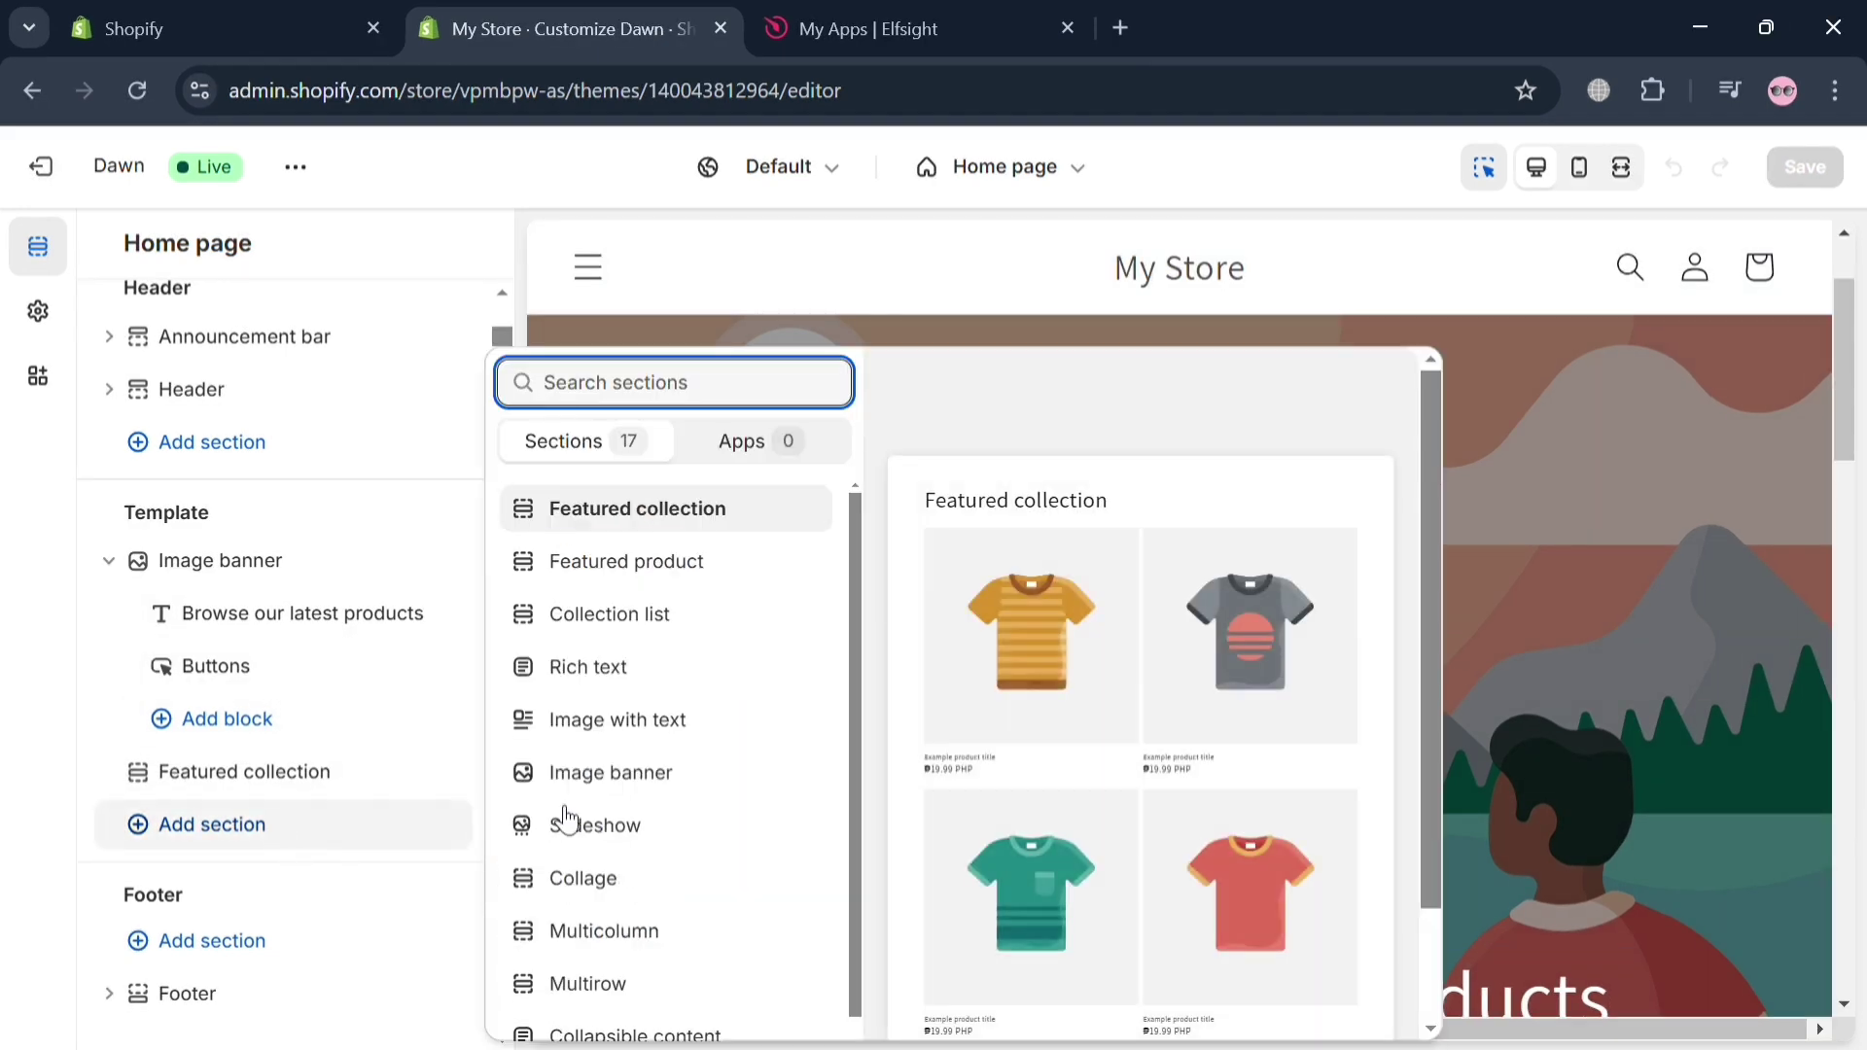
{"action": "scroll", "coordinate": [658, 822], "scroll_direction": "down", "scroll_amount": 2}
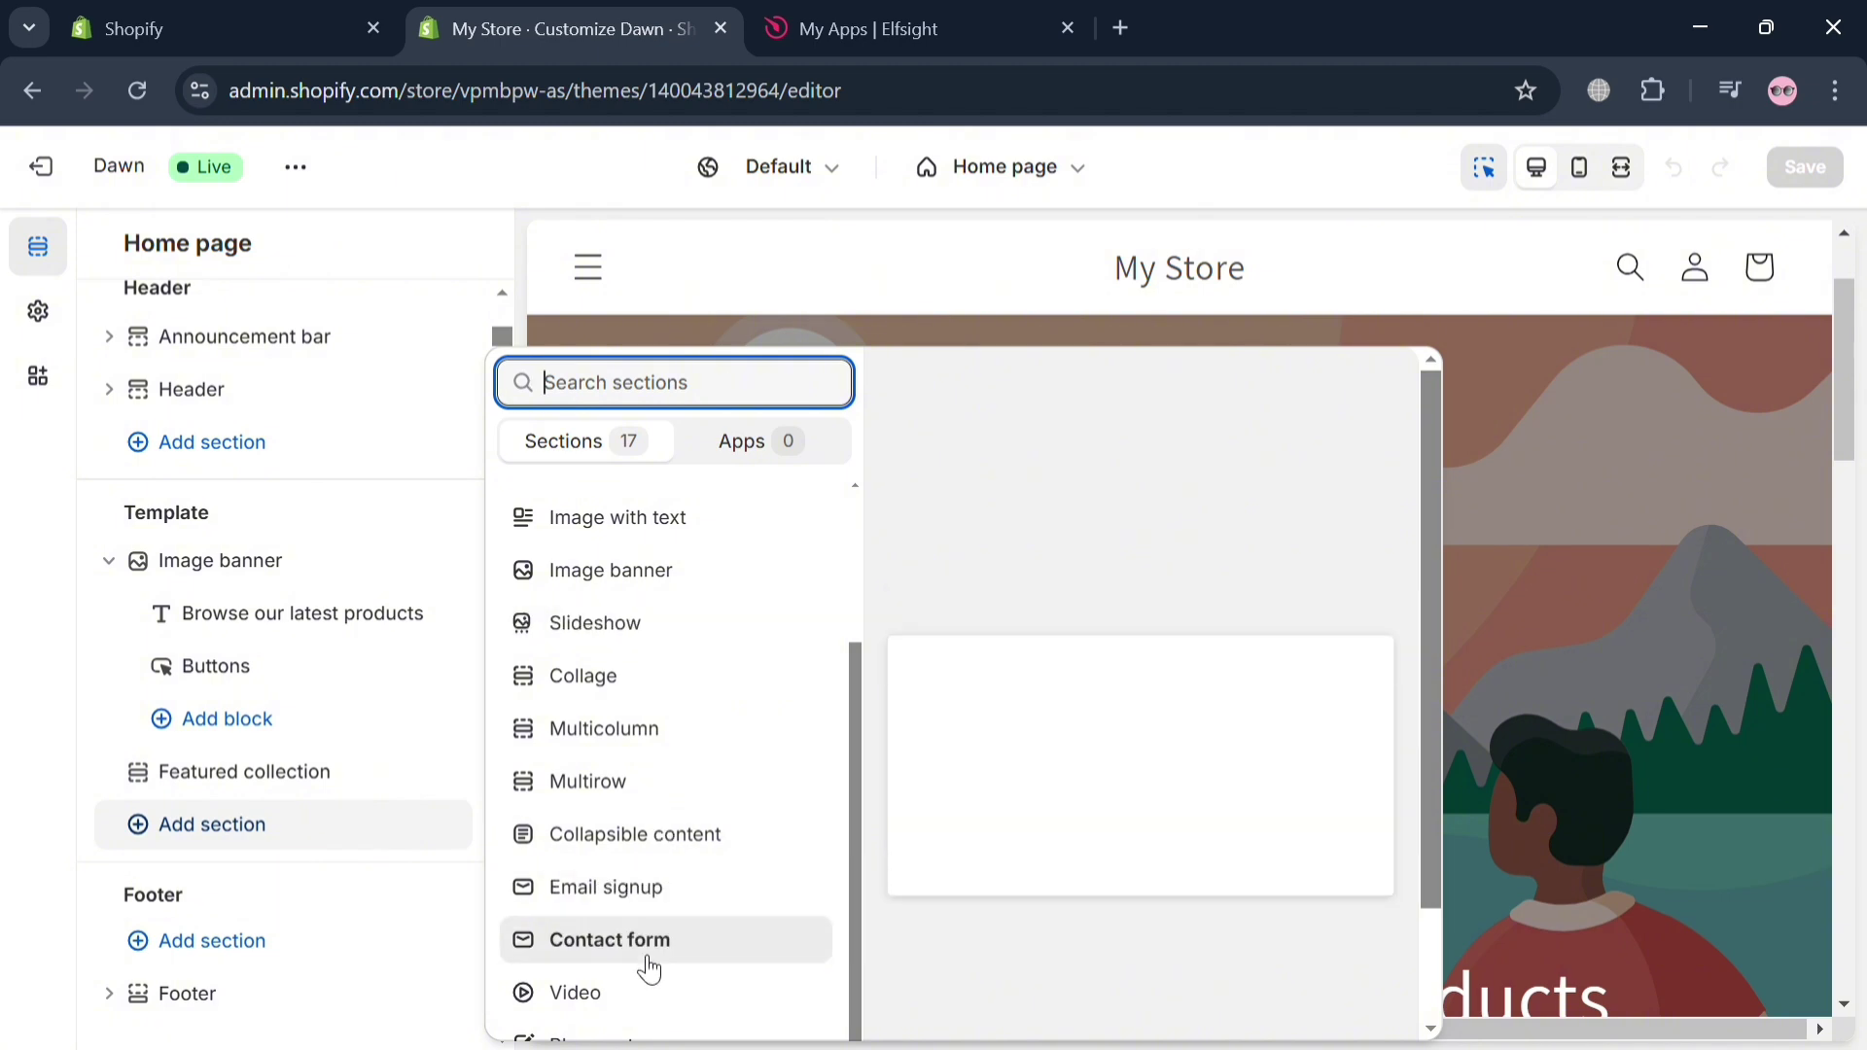
{"action": "scroll", "coordinate": [646, 957], "scroll_direction": "down", "scroll_amount": 2}
{"action": "left_click", "coordinate": [647, 957]}
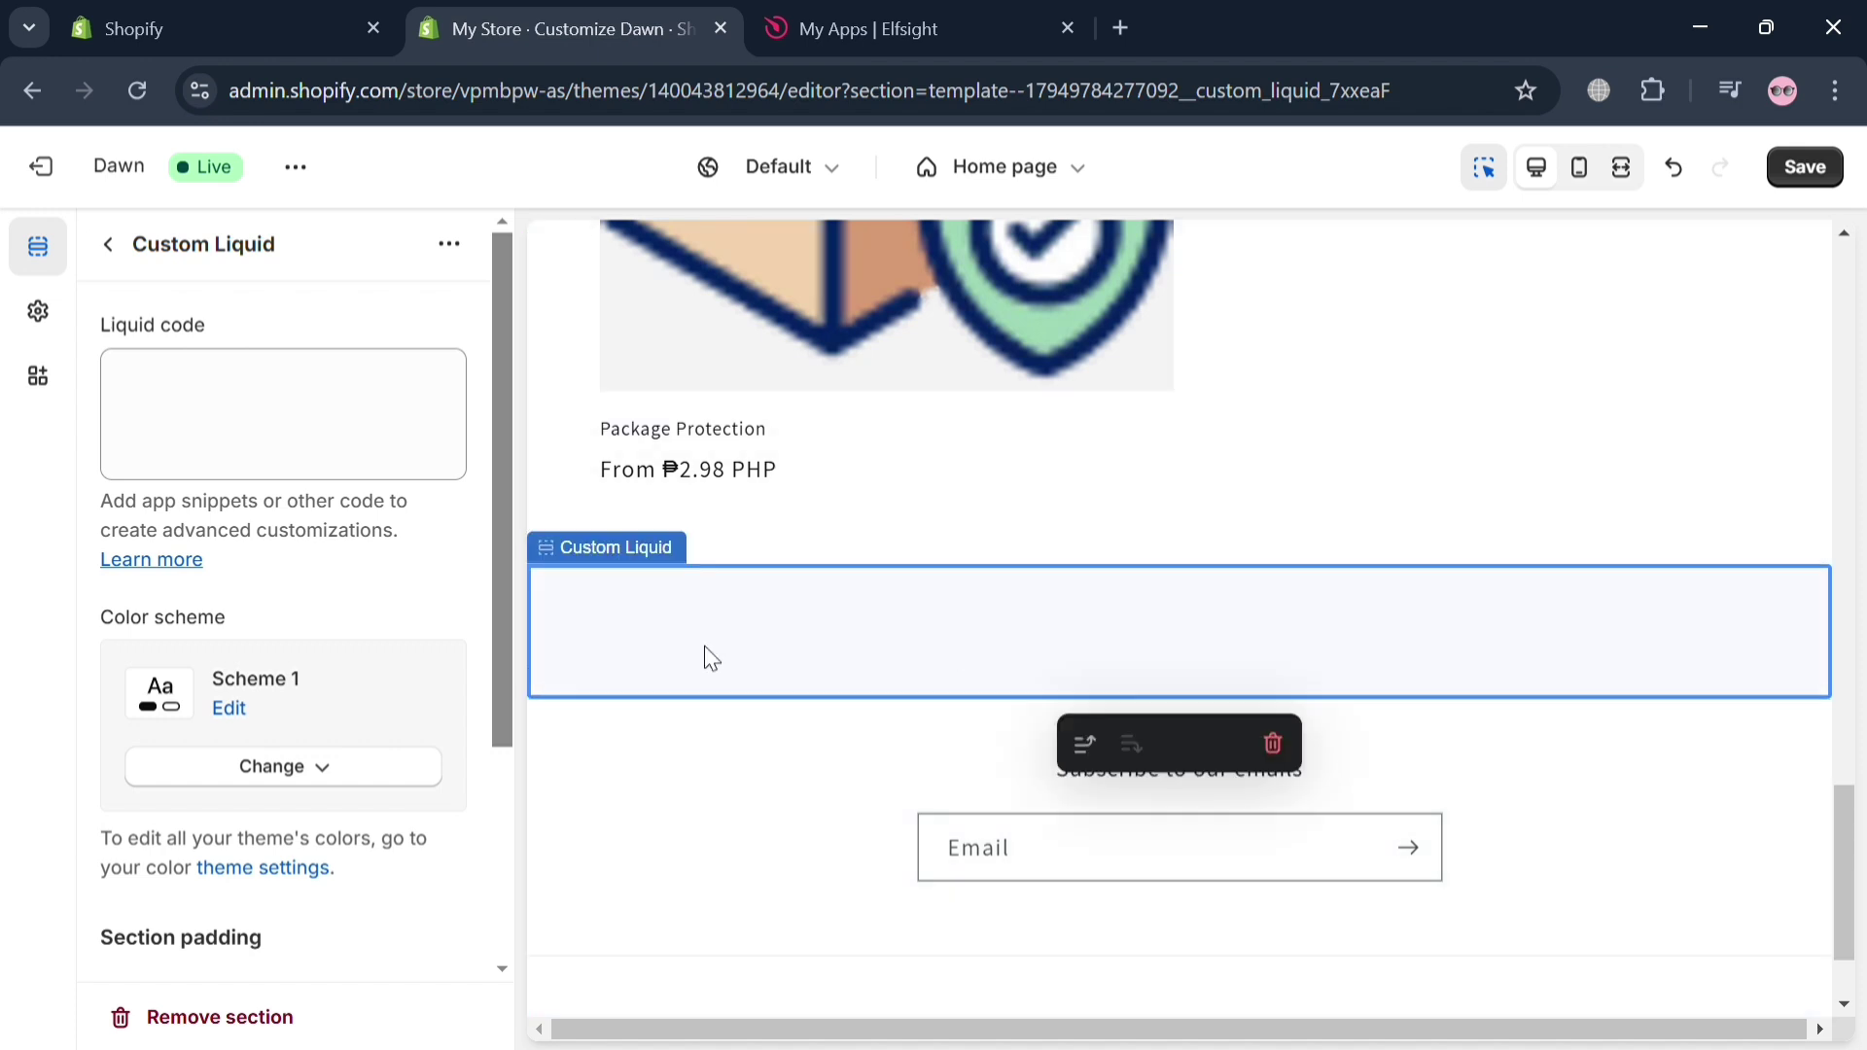
{"action": "left_click", "coordinate": [221, 428]}
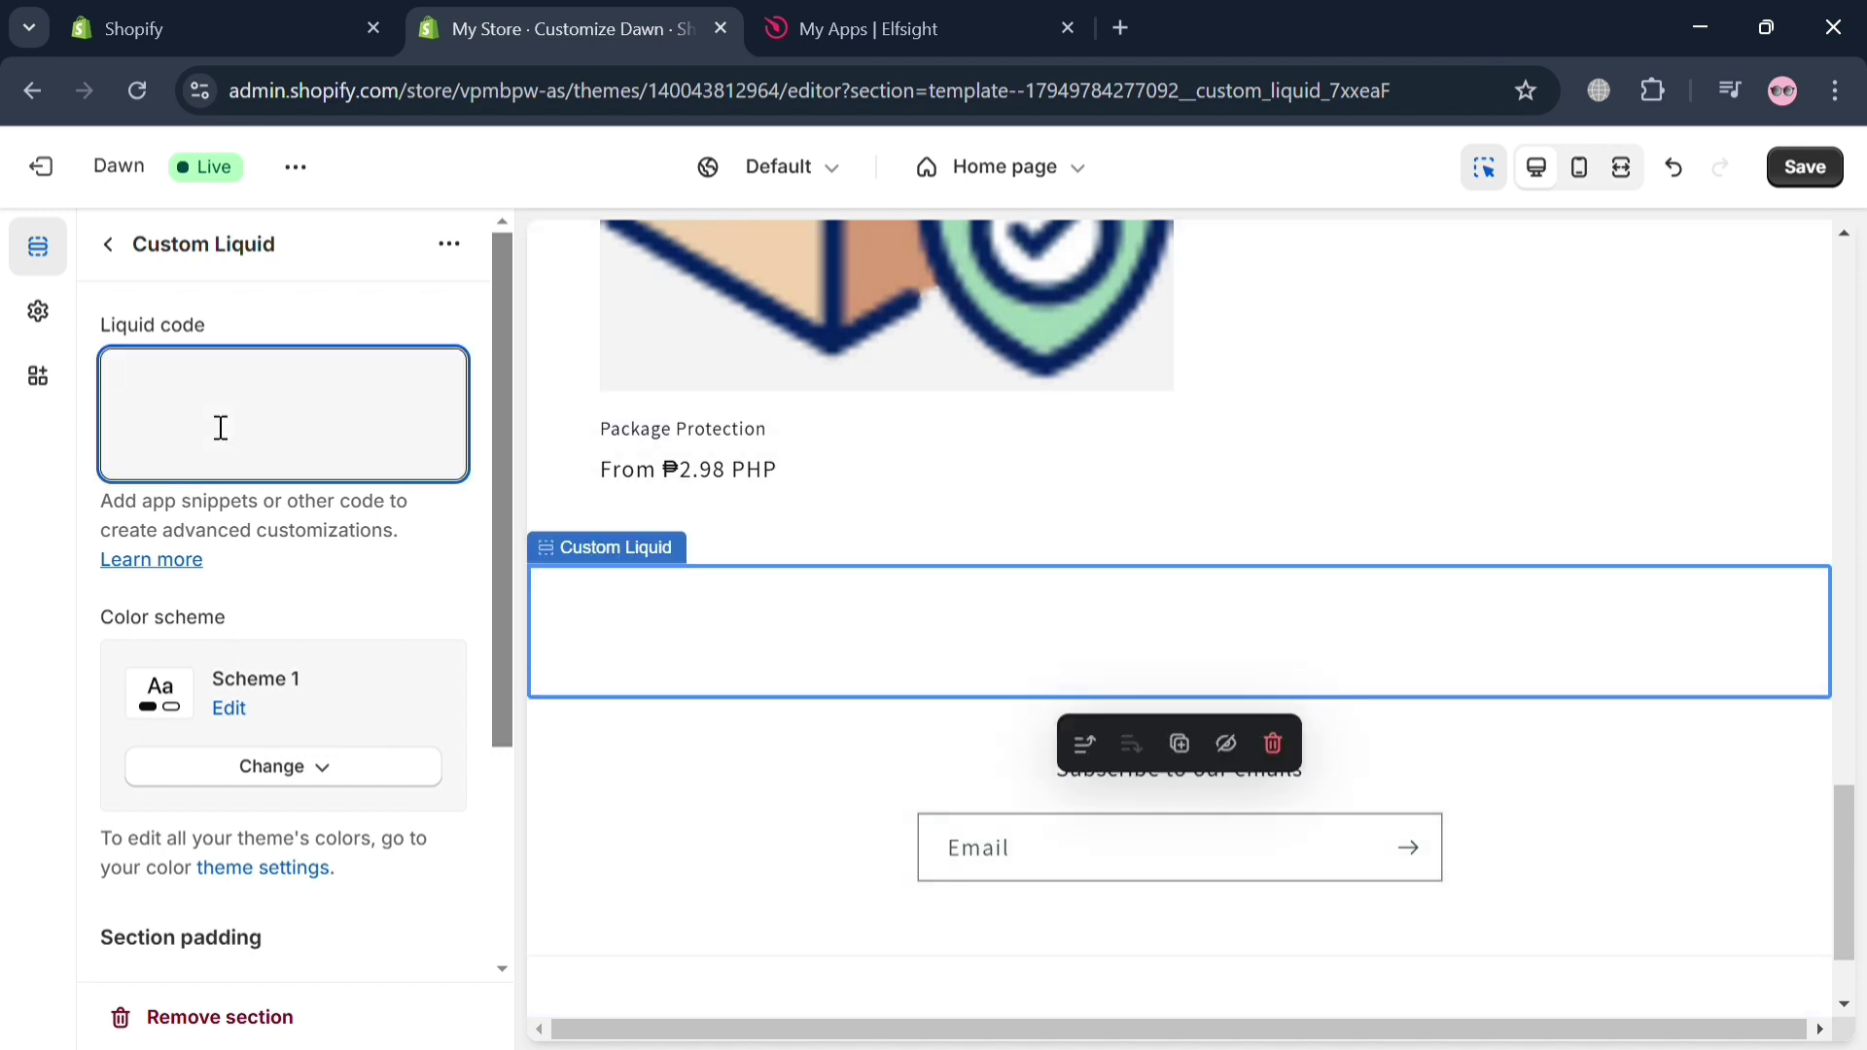
{"action": "type", "text": "<script src=\"https://static.elfsight.com/platform/platform.js\" async></script> <div class=\"elfsight-app-5433274f-5f17-47e9-b6e0-7d2b9621ef39\" data-elfsight-app-lazy></div>"}
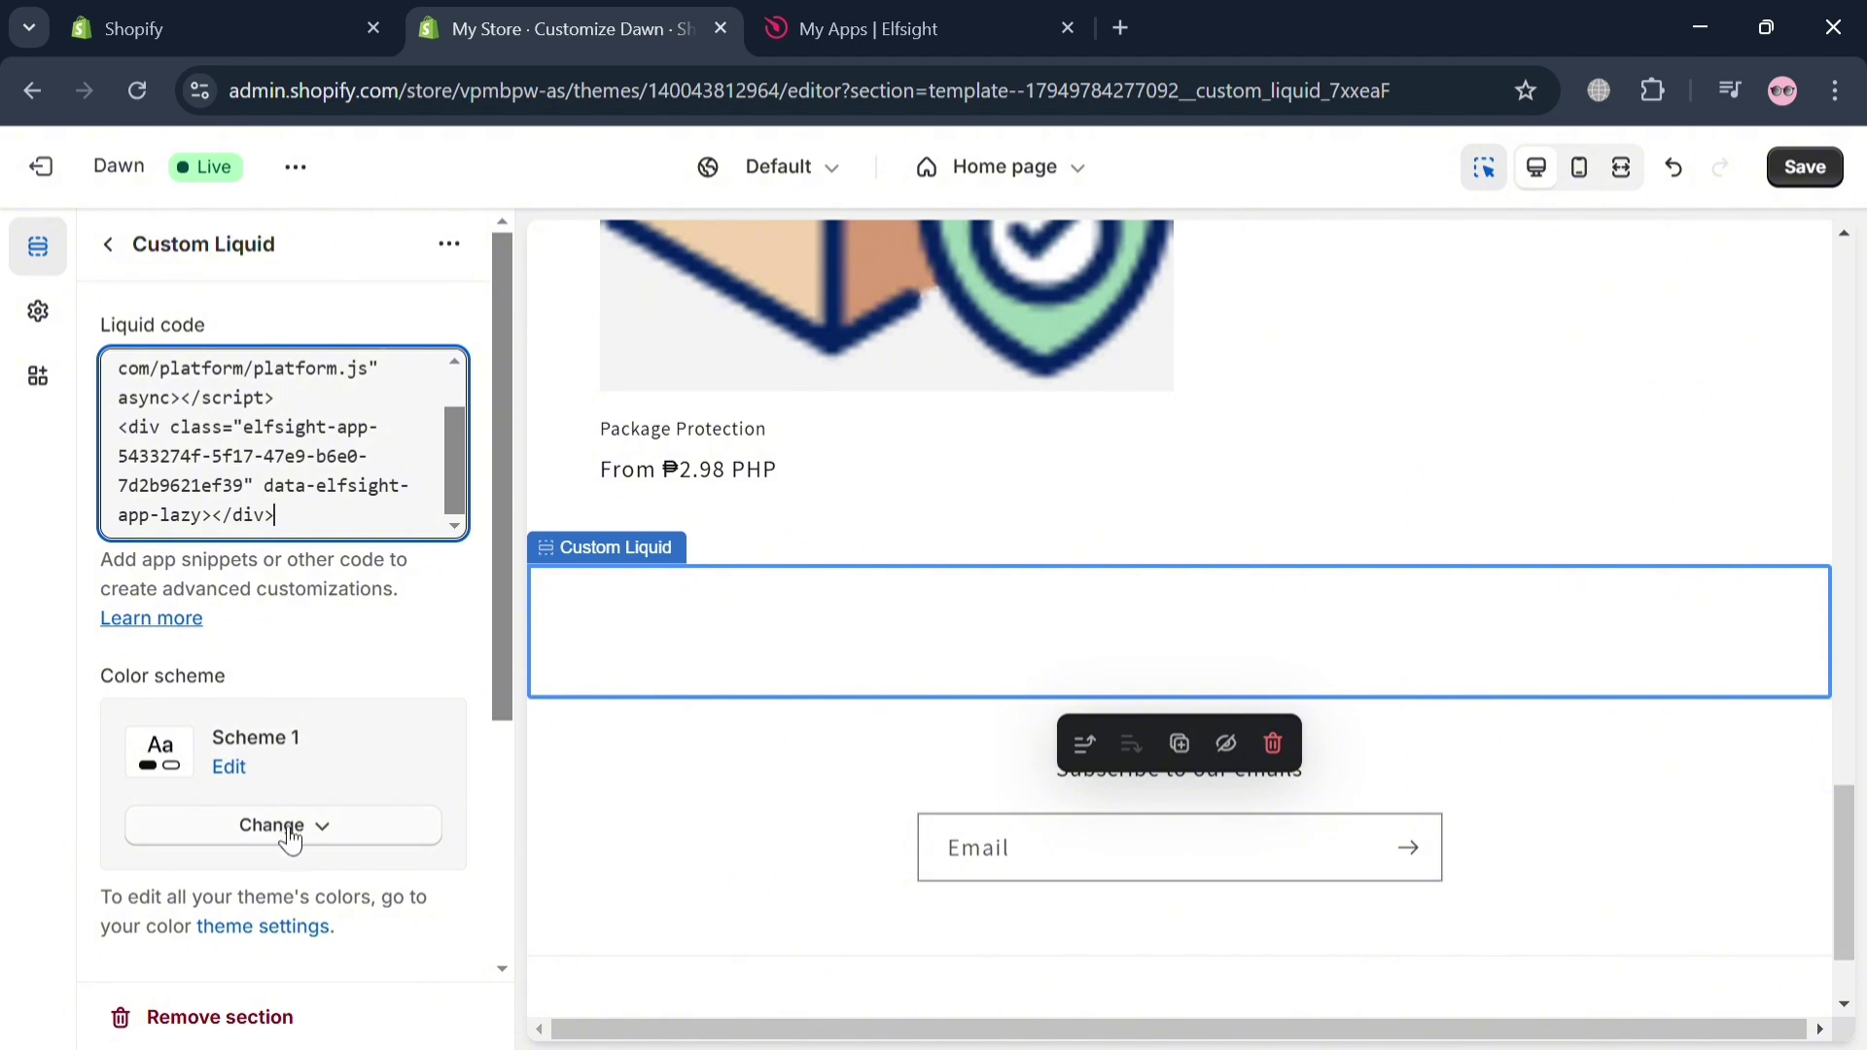
Reselect the Custom Liquid section and check the yellow PayPal button in the preview
{"action": "scroll", "coordinate": [369, 709], "scroll_direction": "down", "scroll_amount": 4}
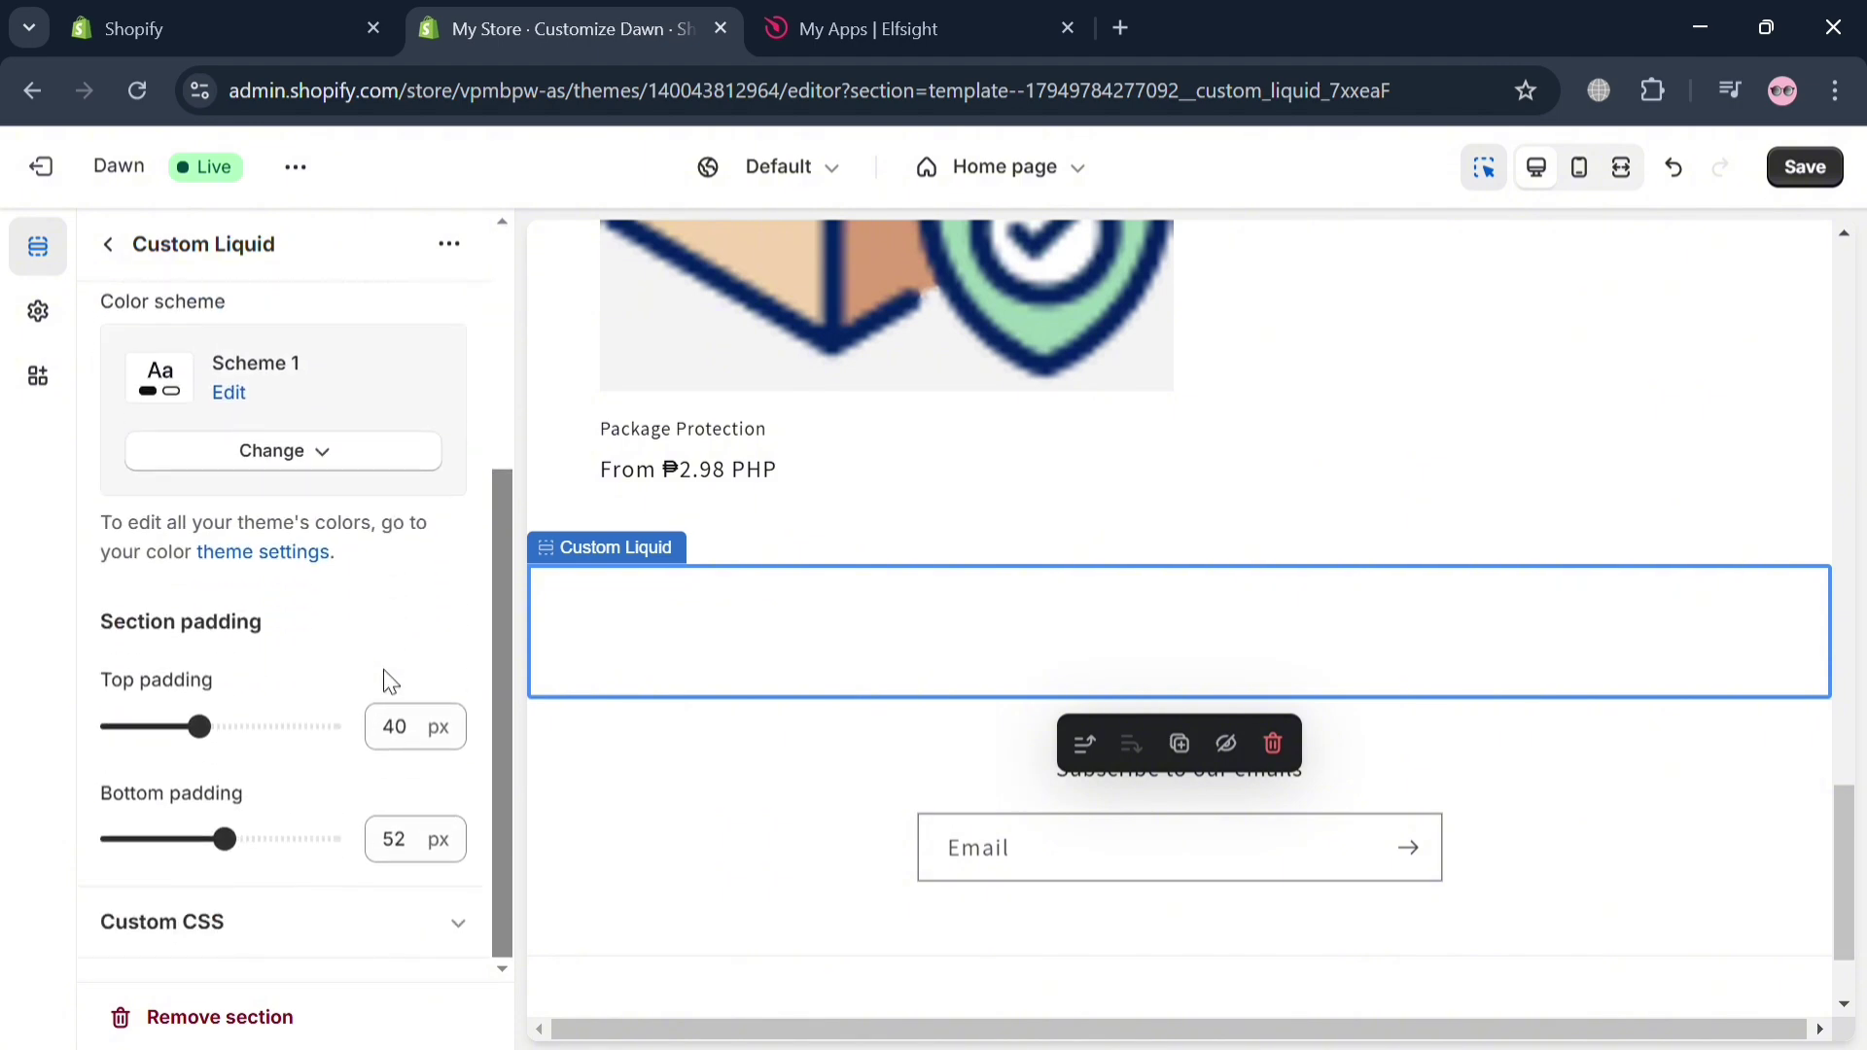
{"action": "left_click", "coordinate": [645, 865]}
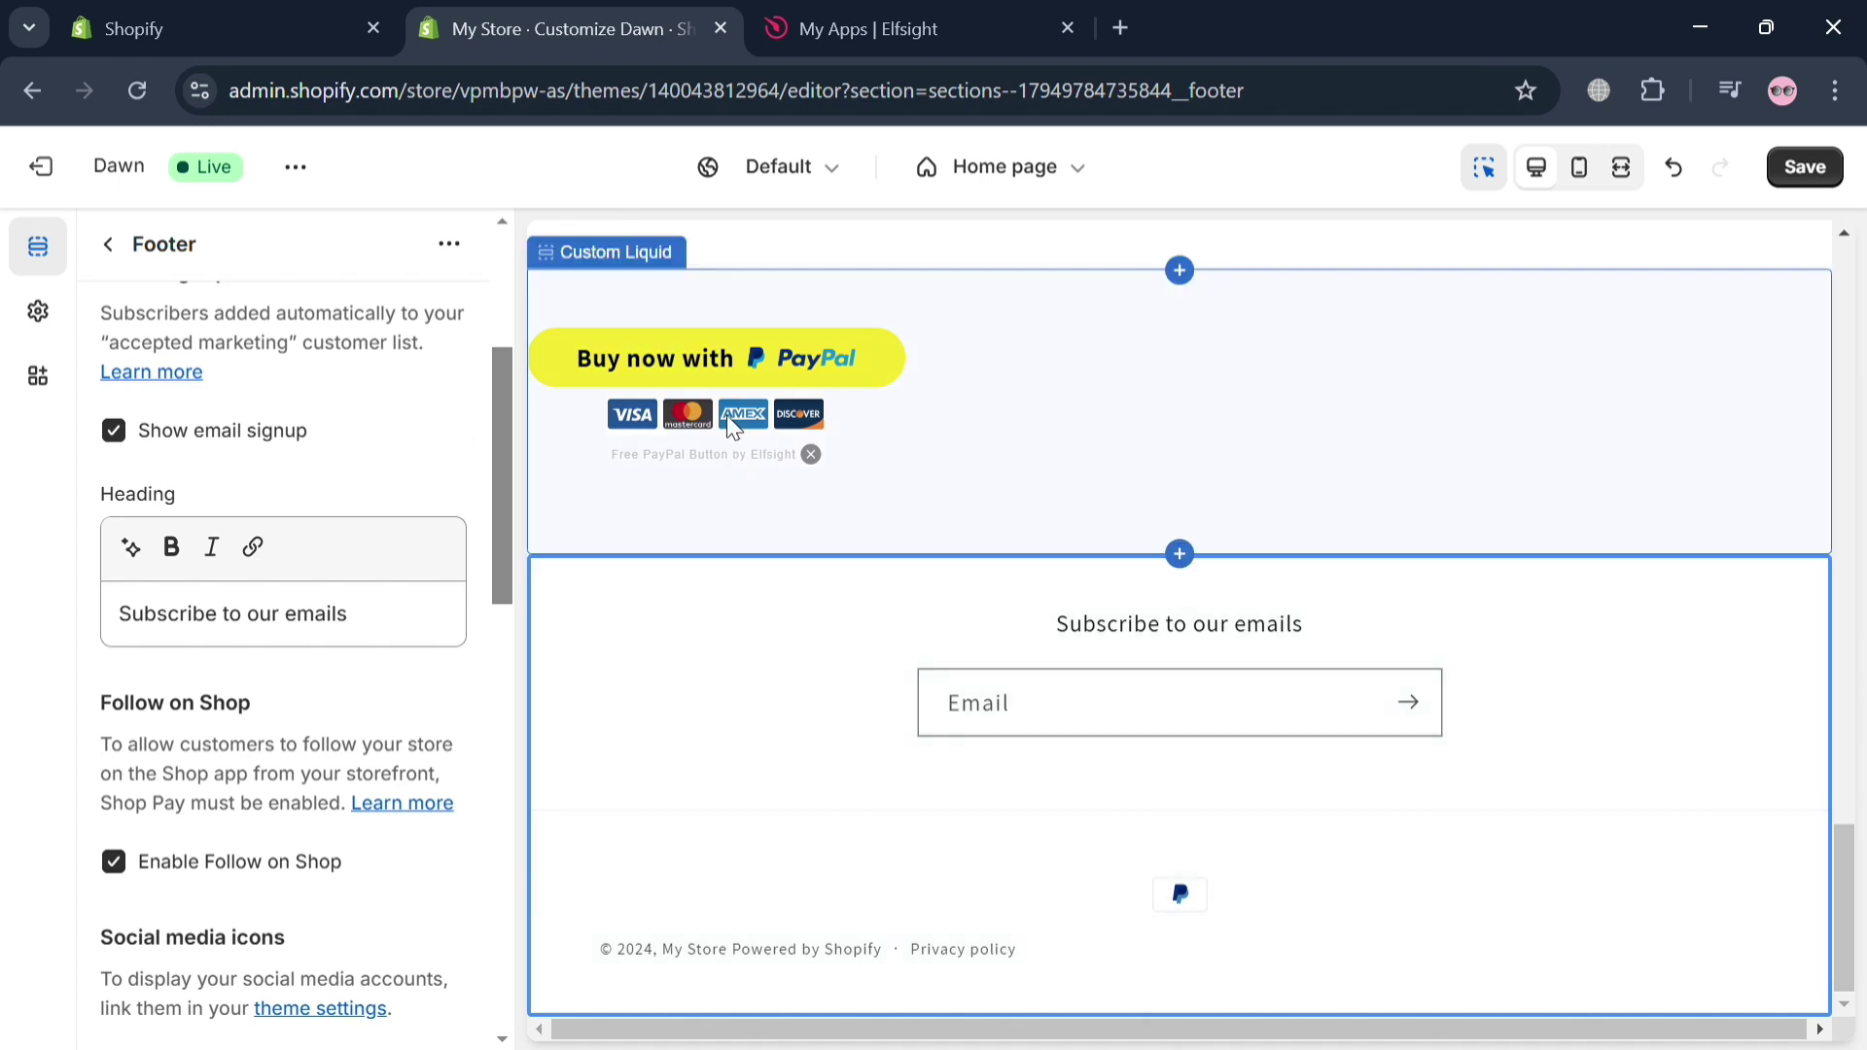
{"action": "left_click", "coordinate": [731, 428]}
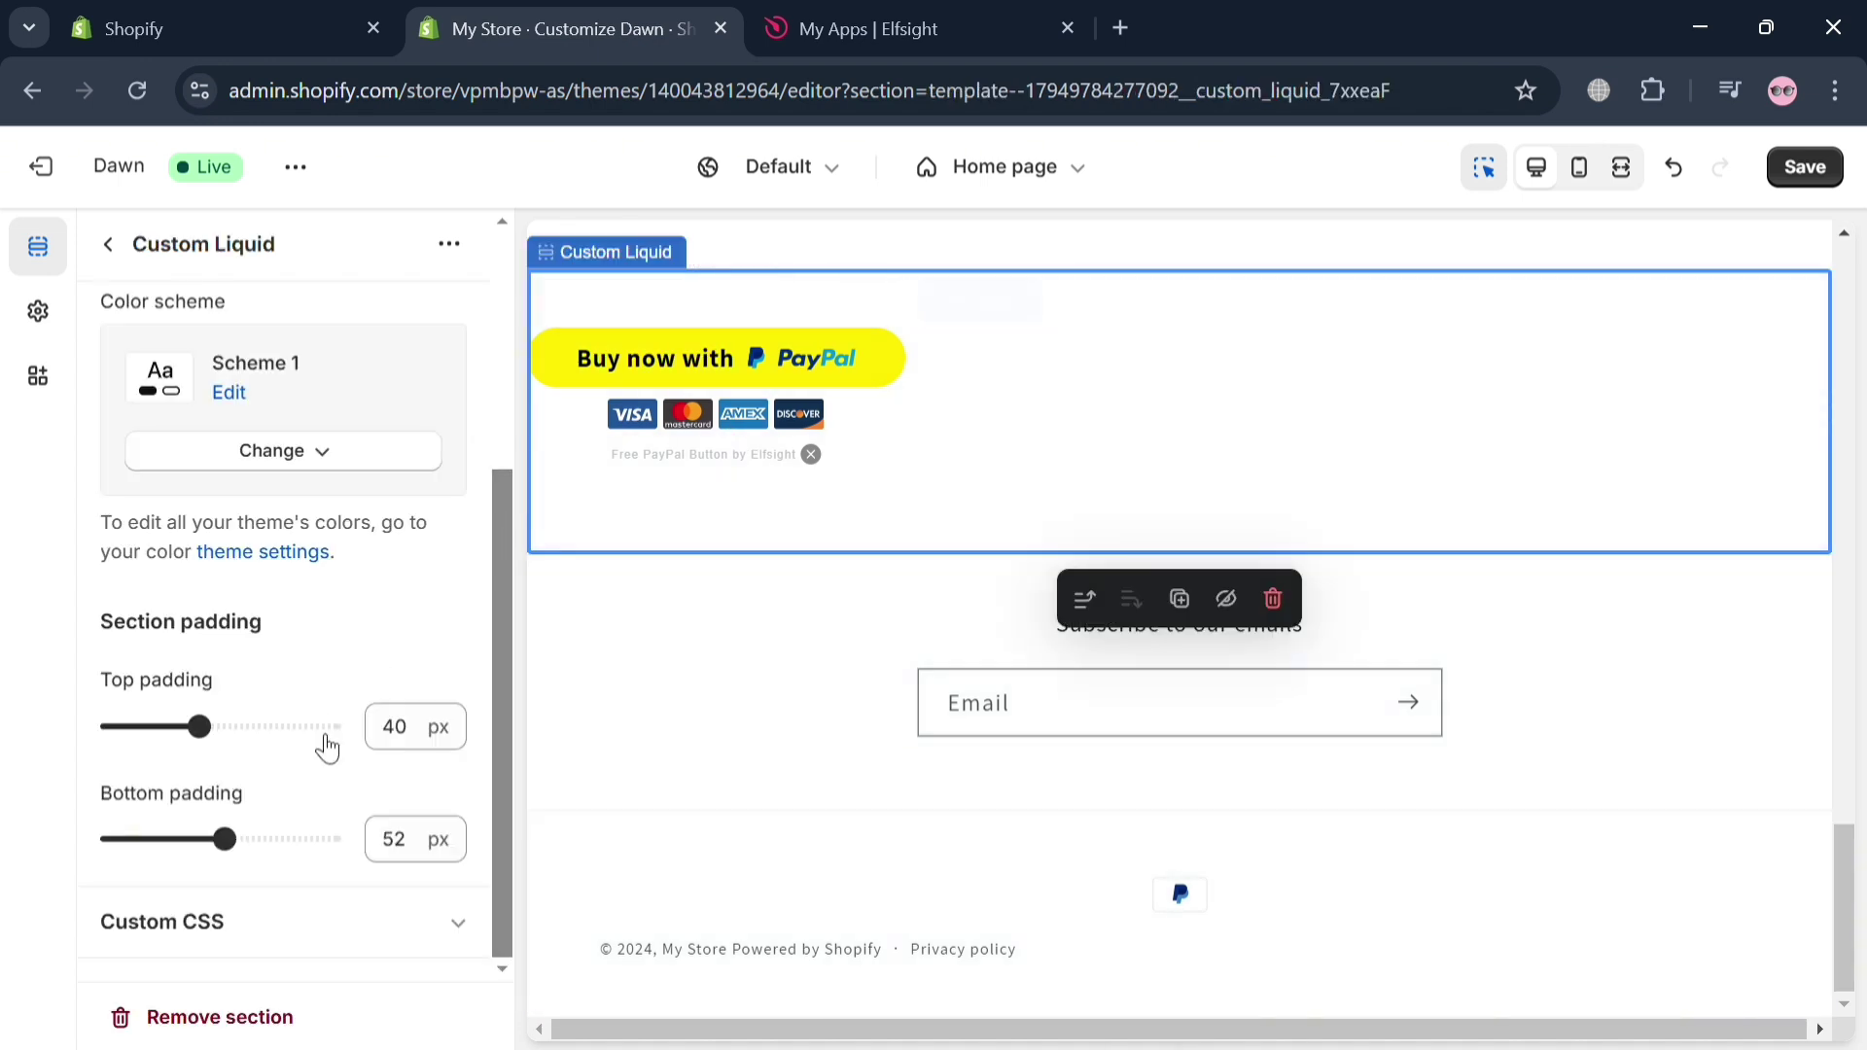
{"action": "mouse_move", "coordinate": [739, 457]}
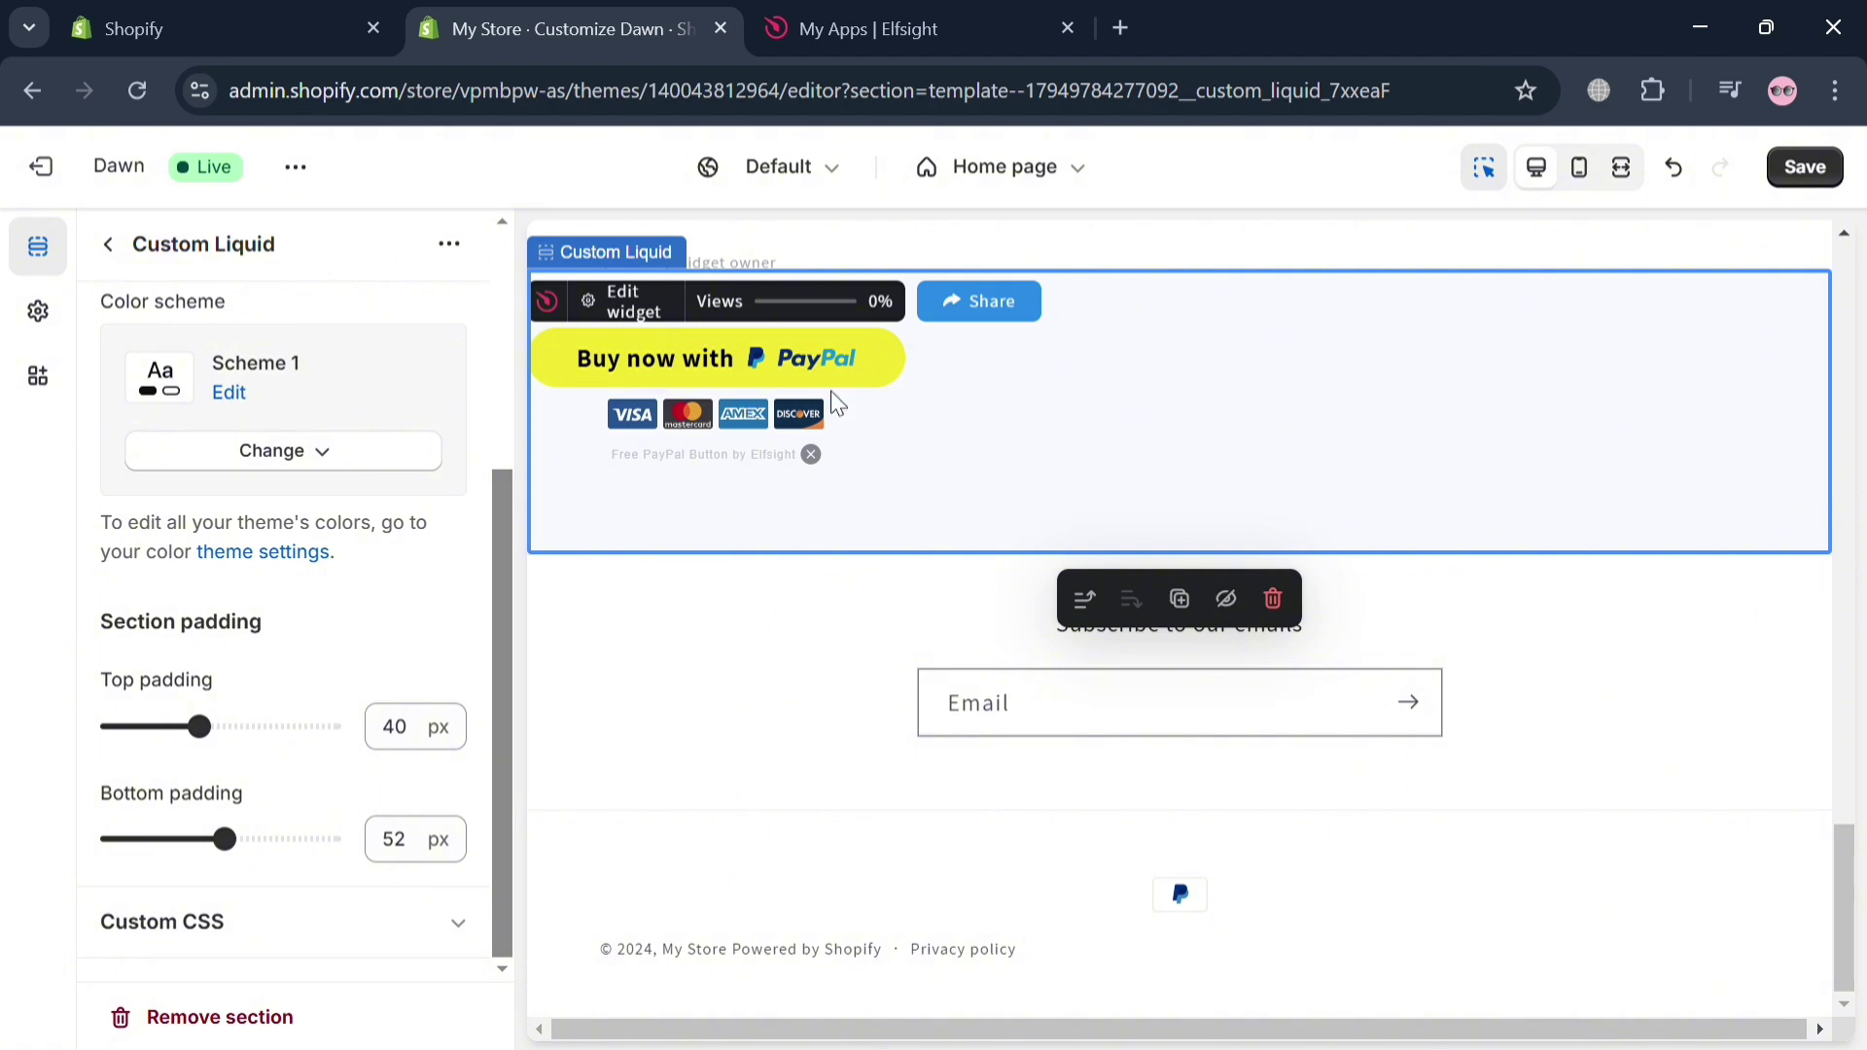
{"action": "left_click_drag", "start_coordinate": [846, 402], "coordinate": [1123, 610]}
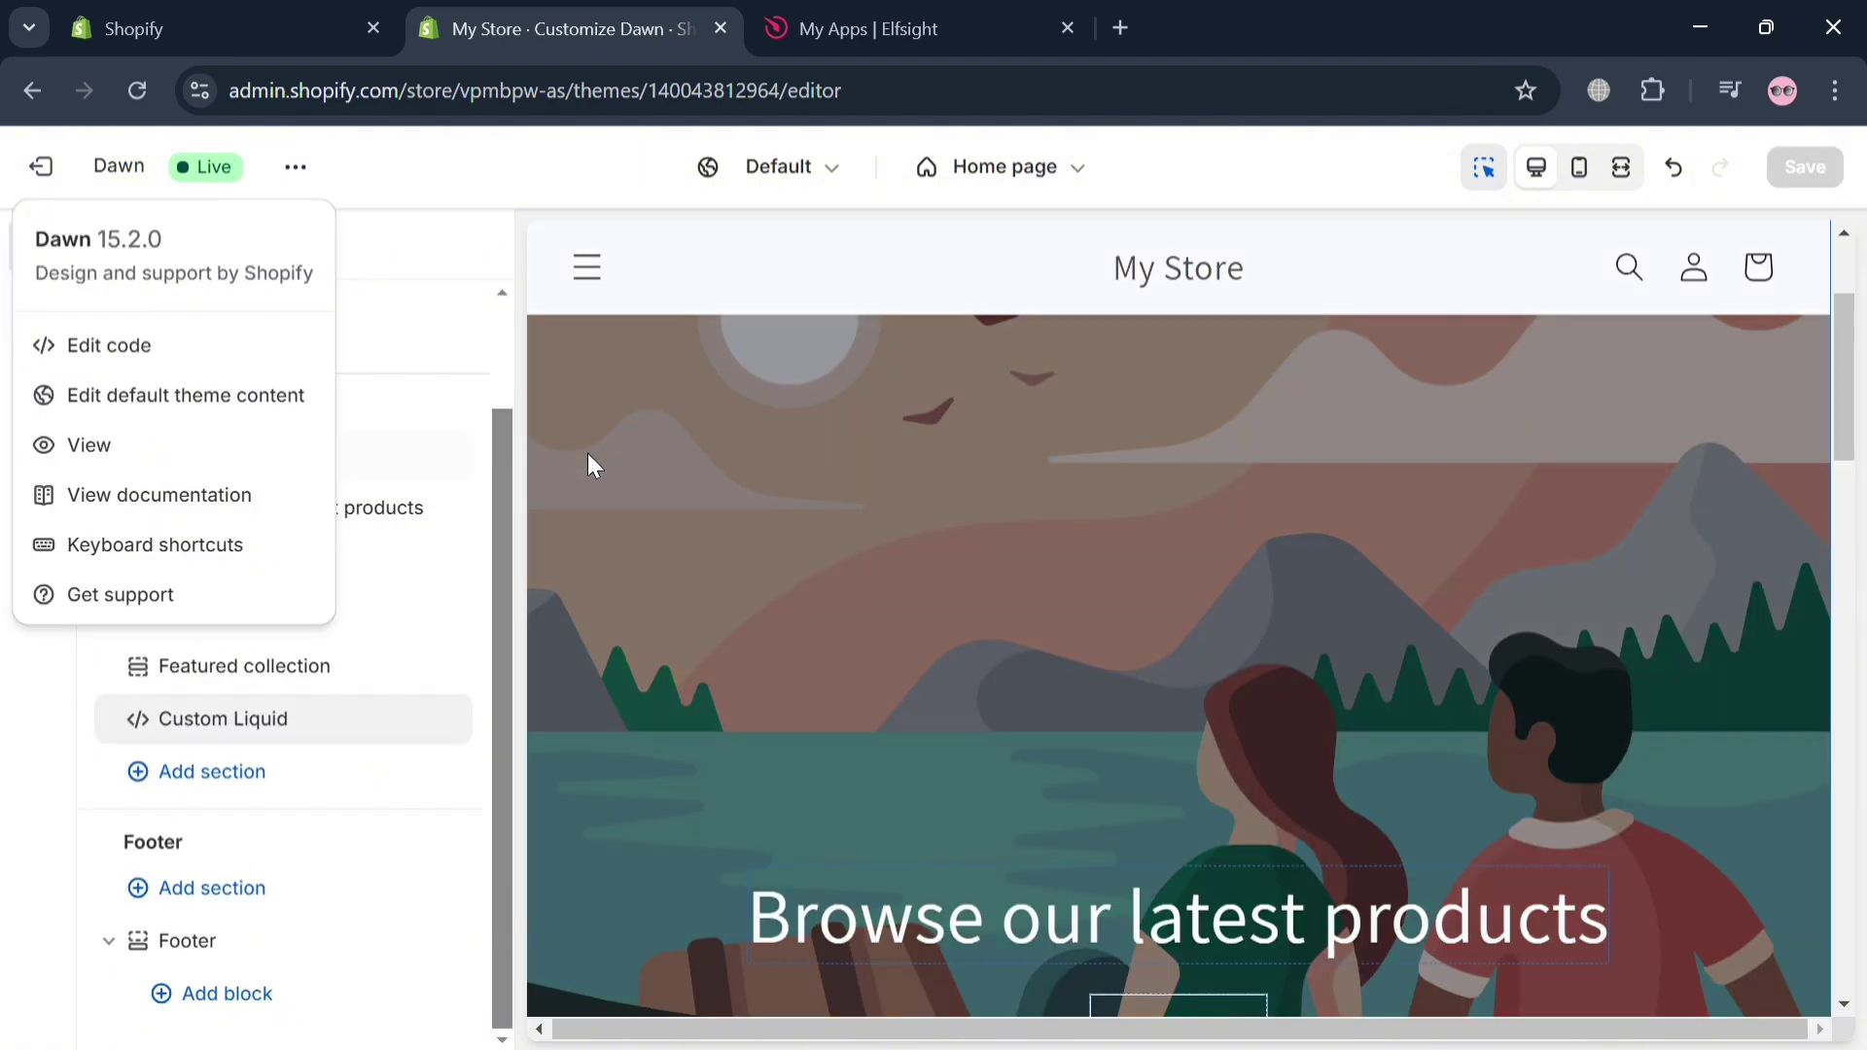
View the live storefront and find the yellow Buy now with PayPal button under Featured products
{"action": "left_click", "coordinate": [228, 445]}
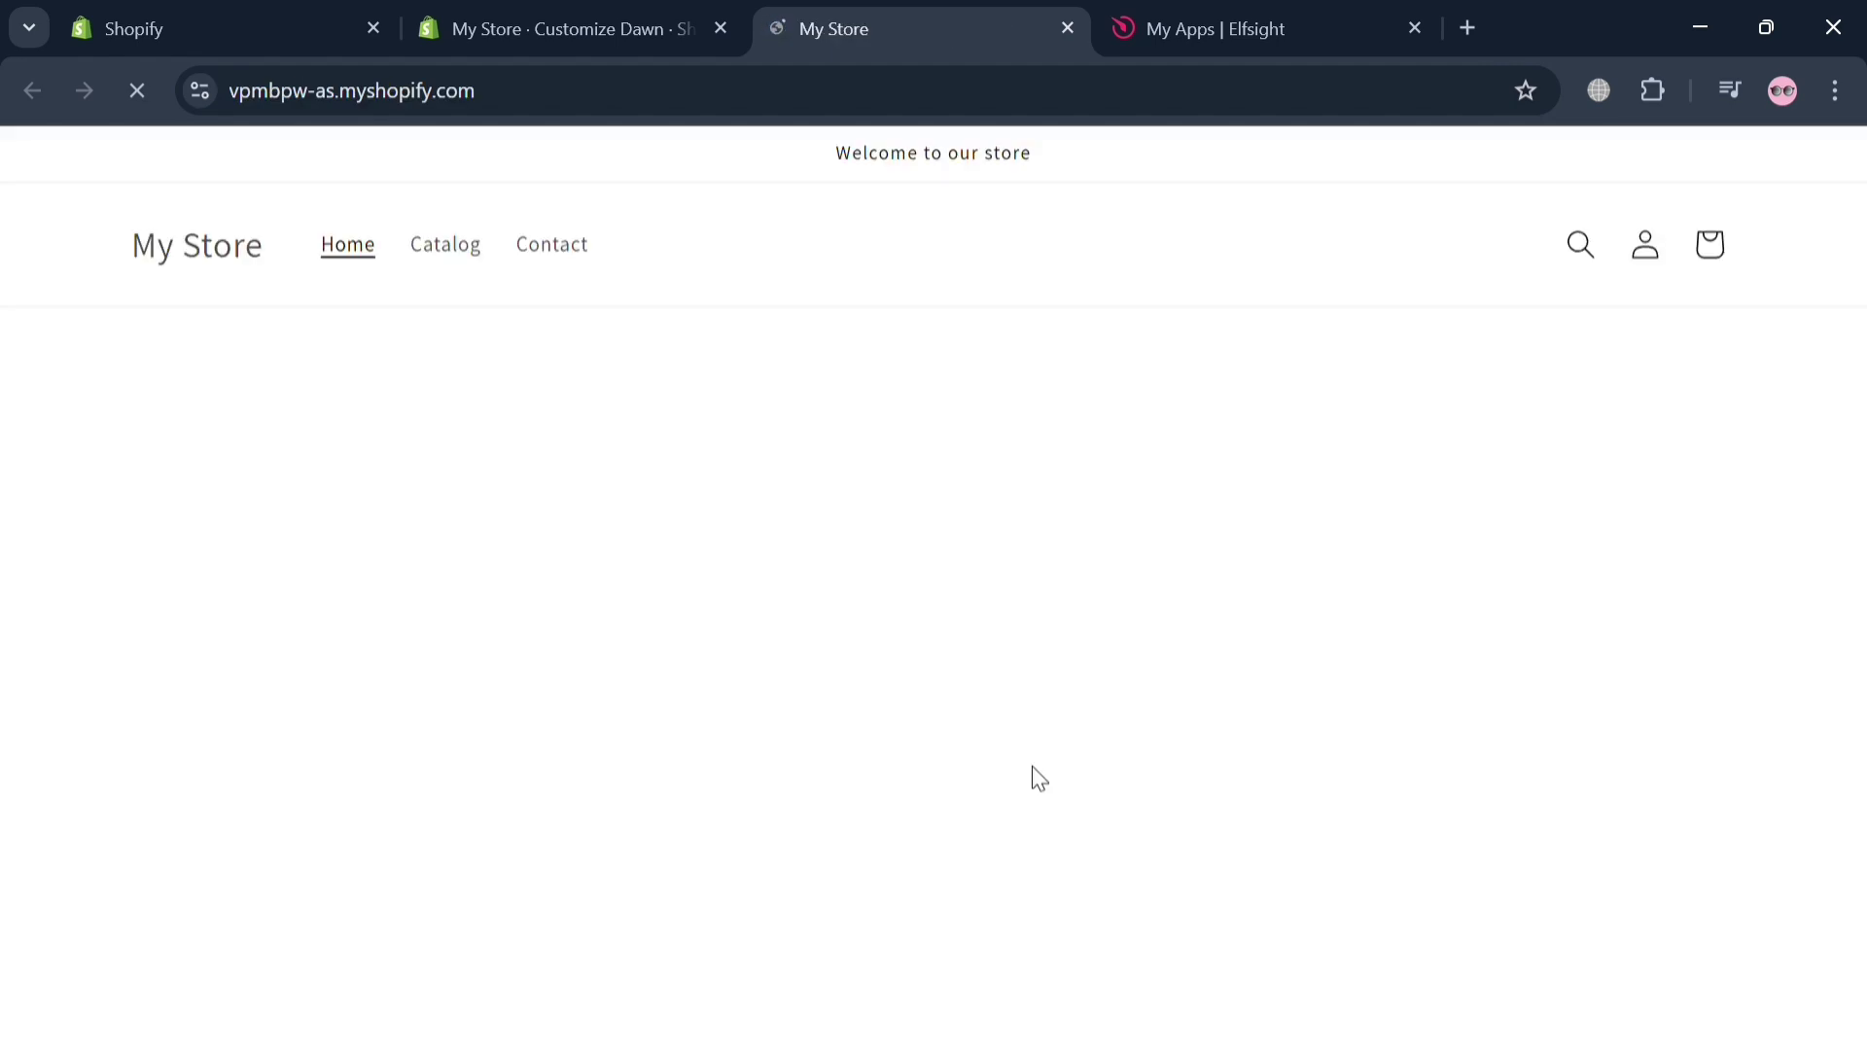
{"action": "scroll", "coordinate": [1033, 775], "scroll_direction": "down", "scroll_amount": 10}
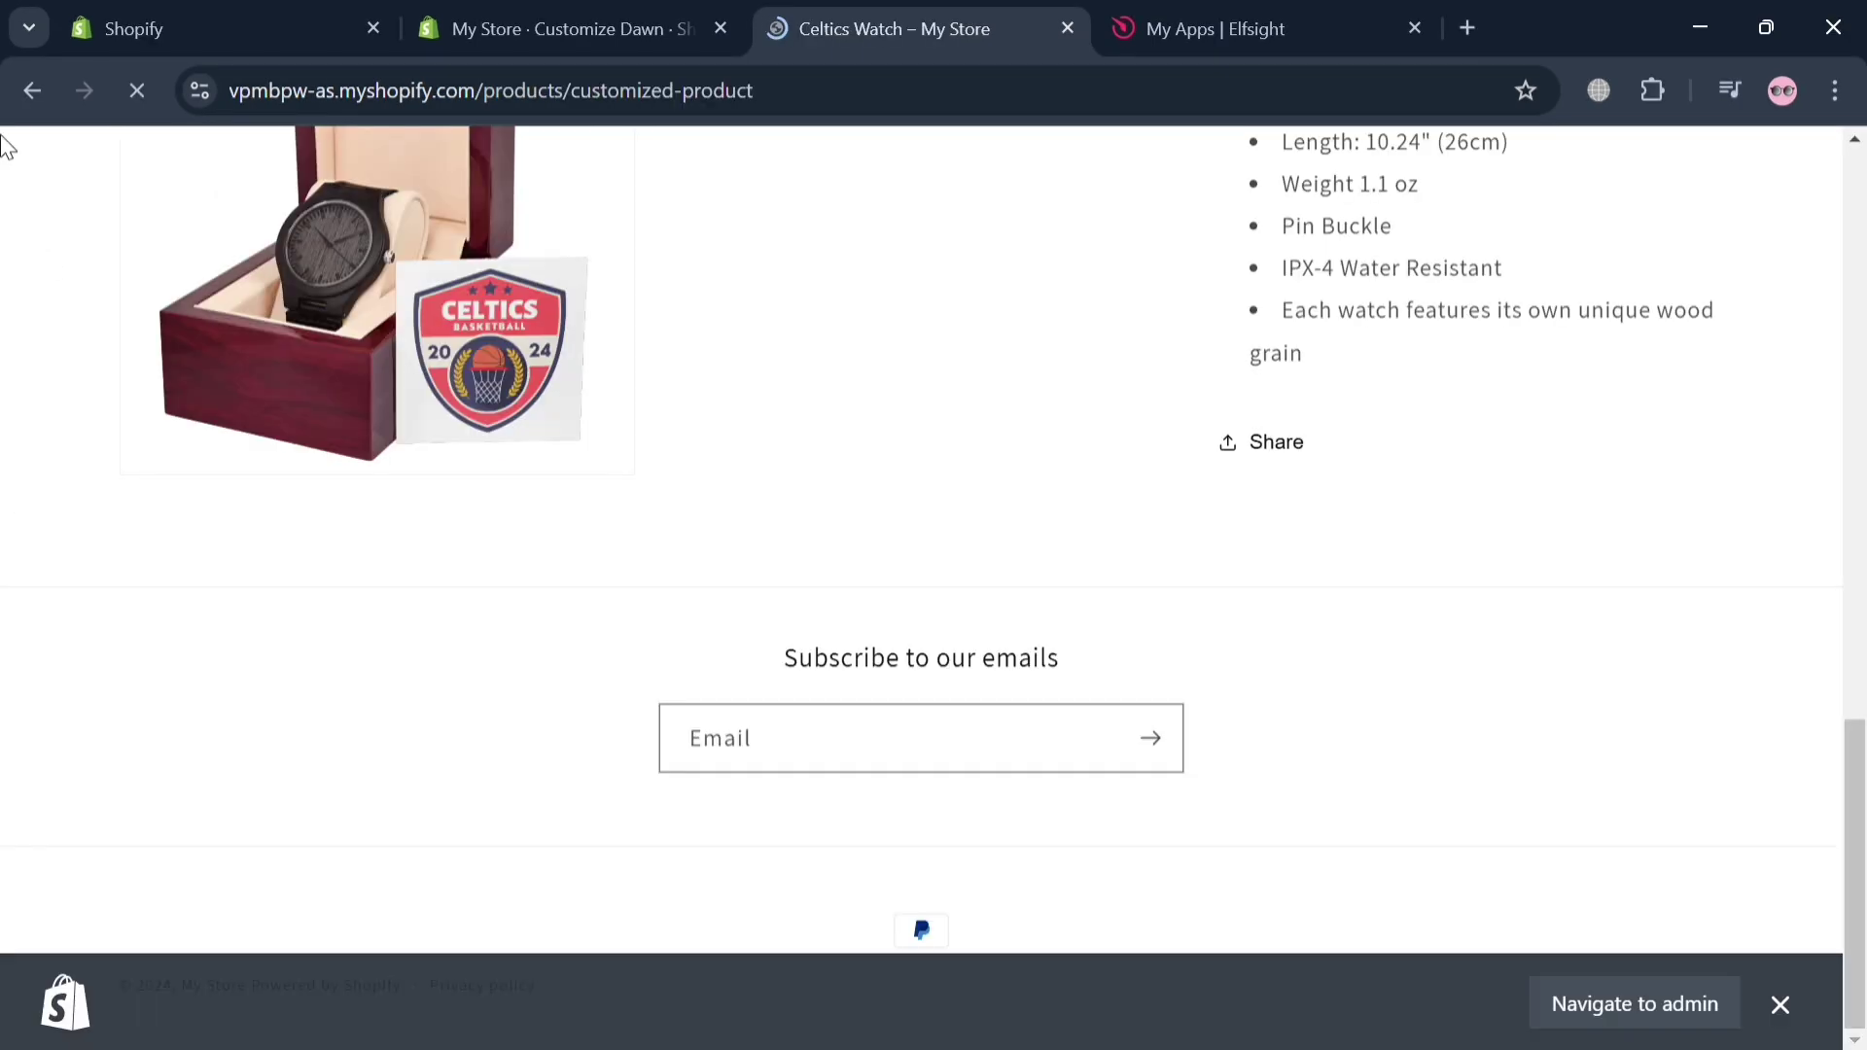
{"action": "left_click", "coordinate": [23, 91]}
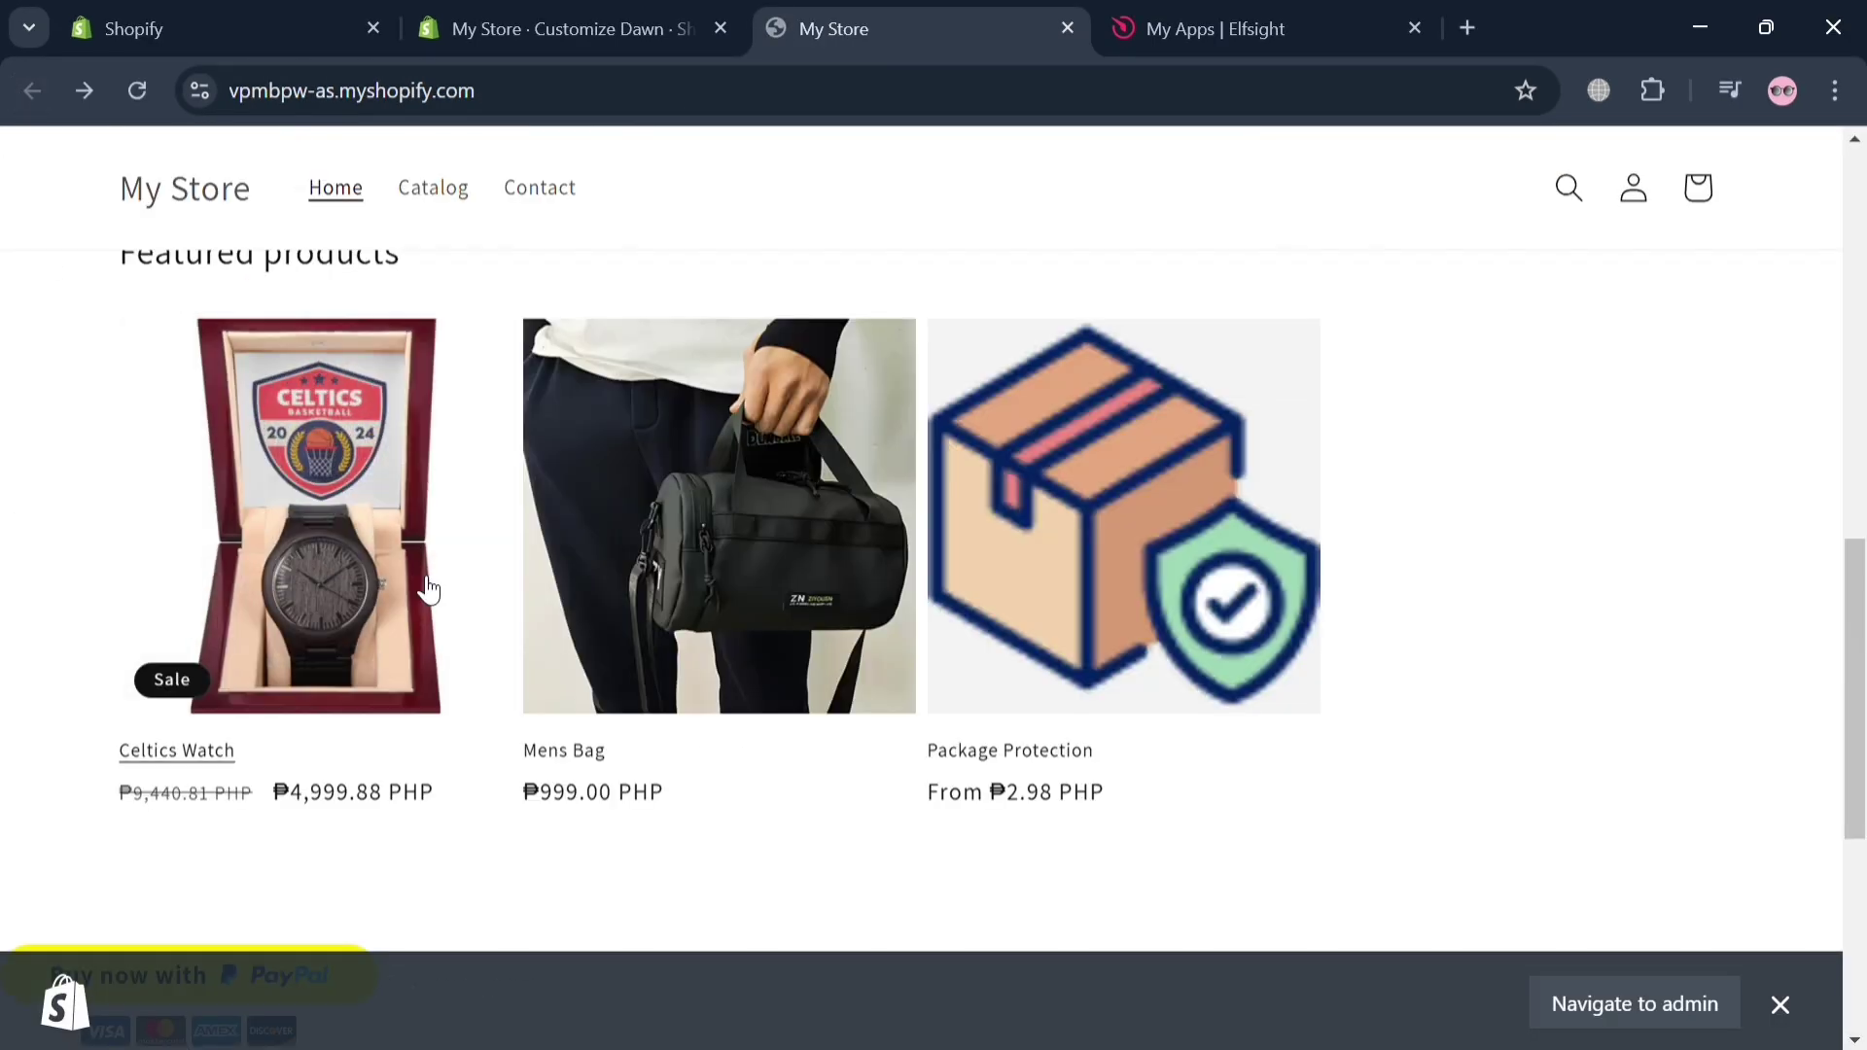
{"action": "scroll", "coordinate": [423, 586], "scroll_direction": "down", "scroll_amount": 6}
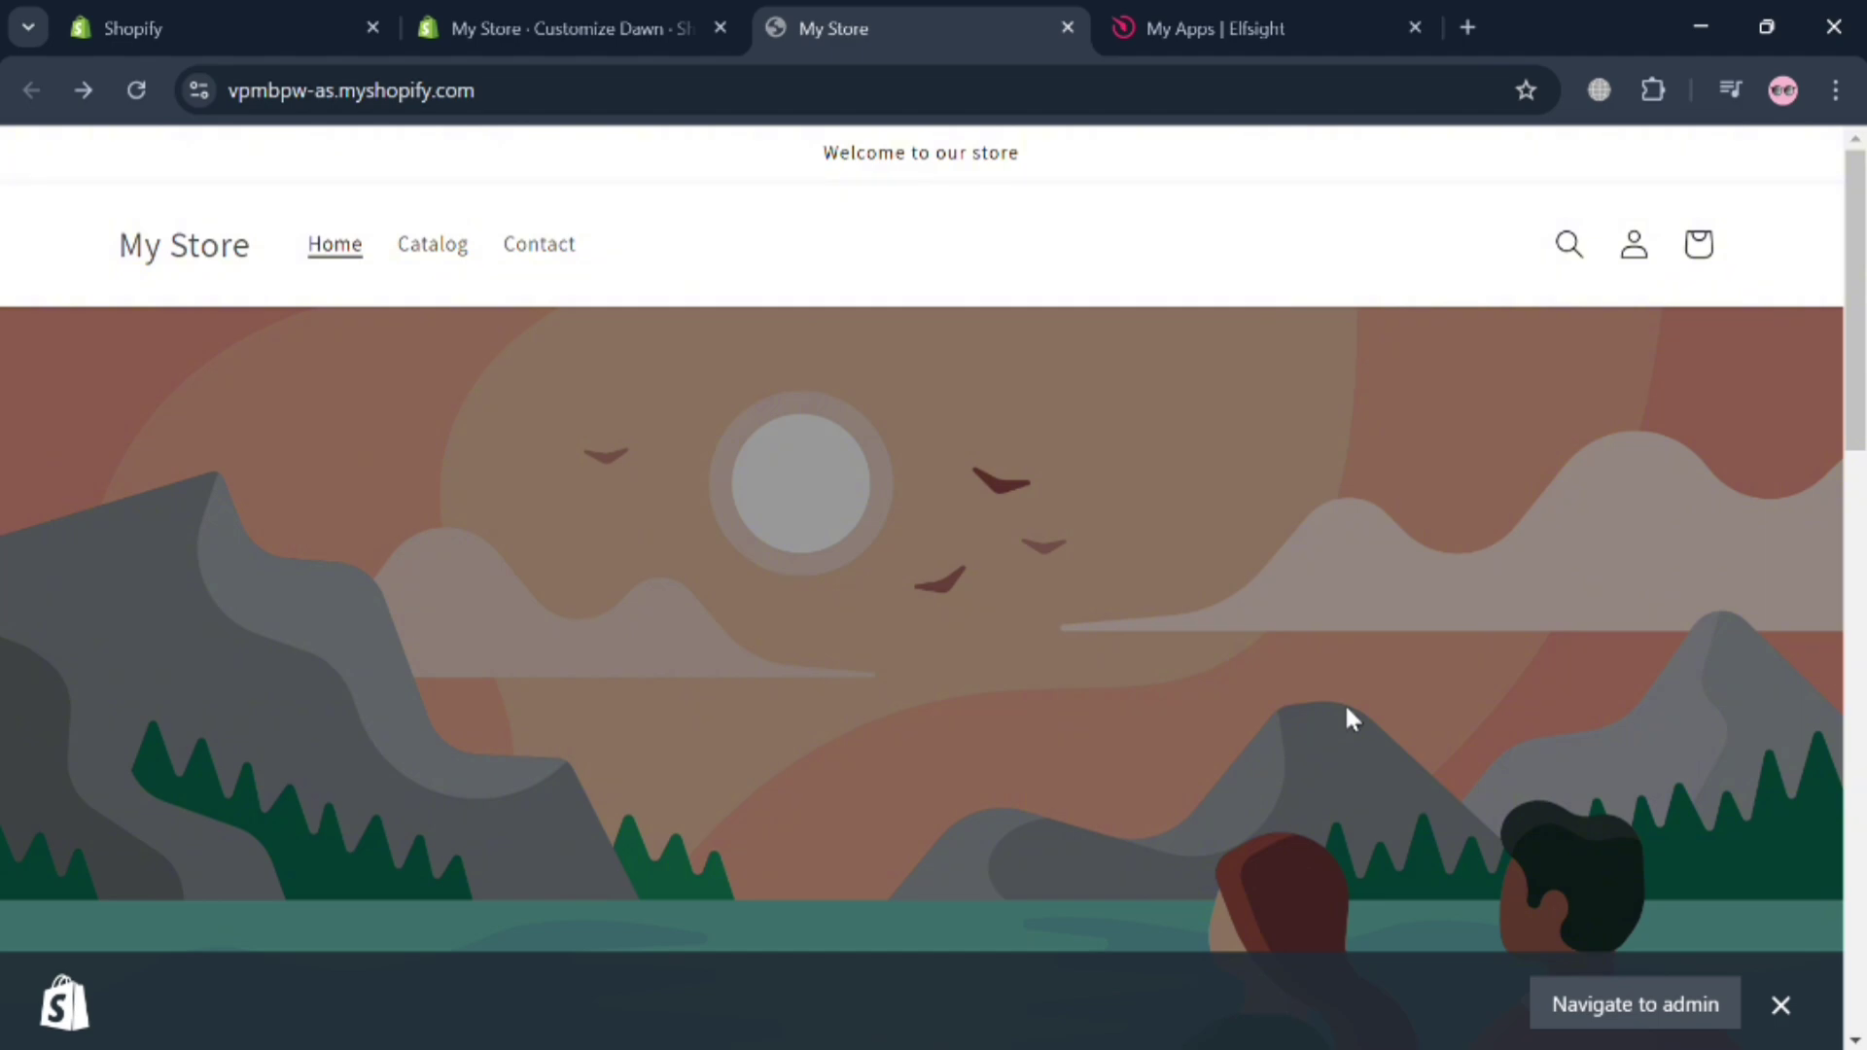
{"action": "scroll", "coordinate": [1346, 717], "scroll_direction": "down", "scroll_amount": 10}
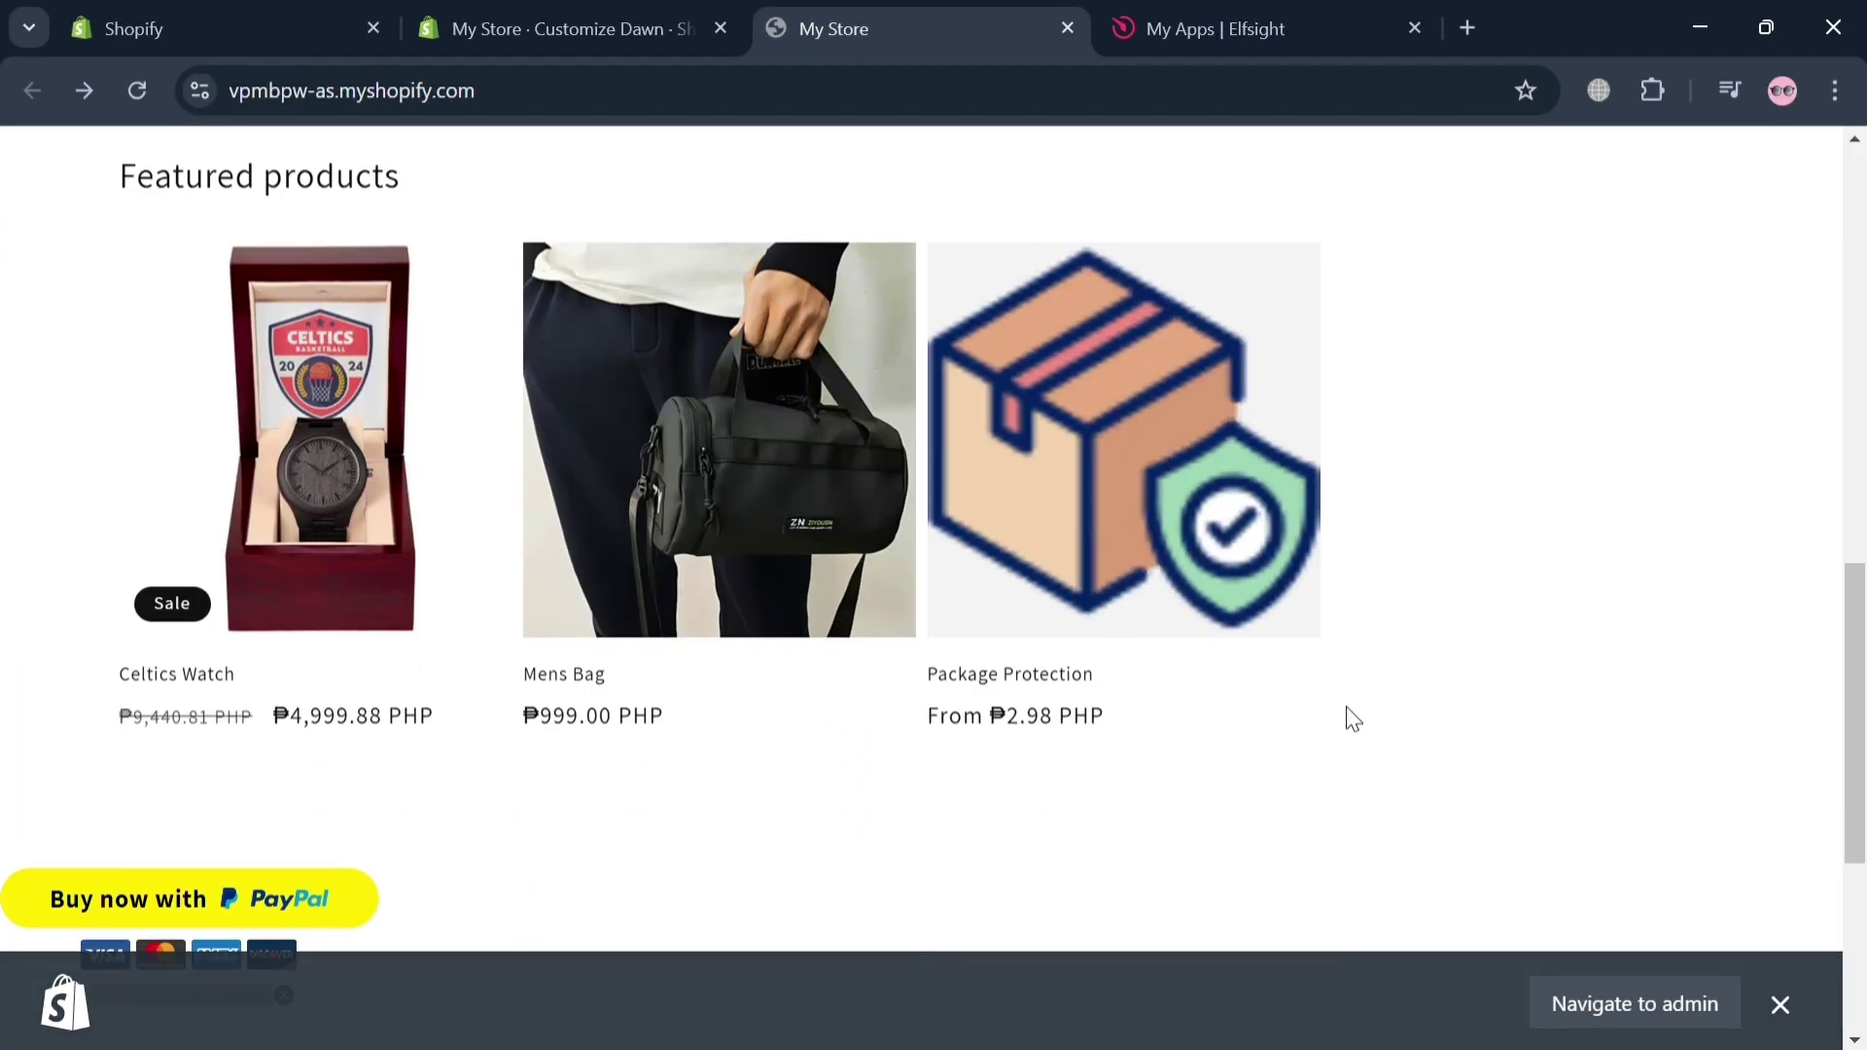